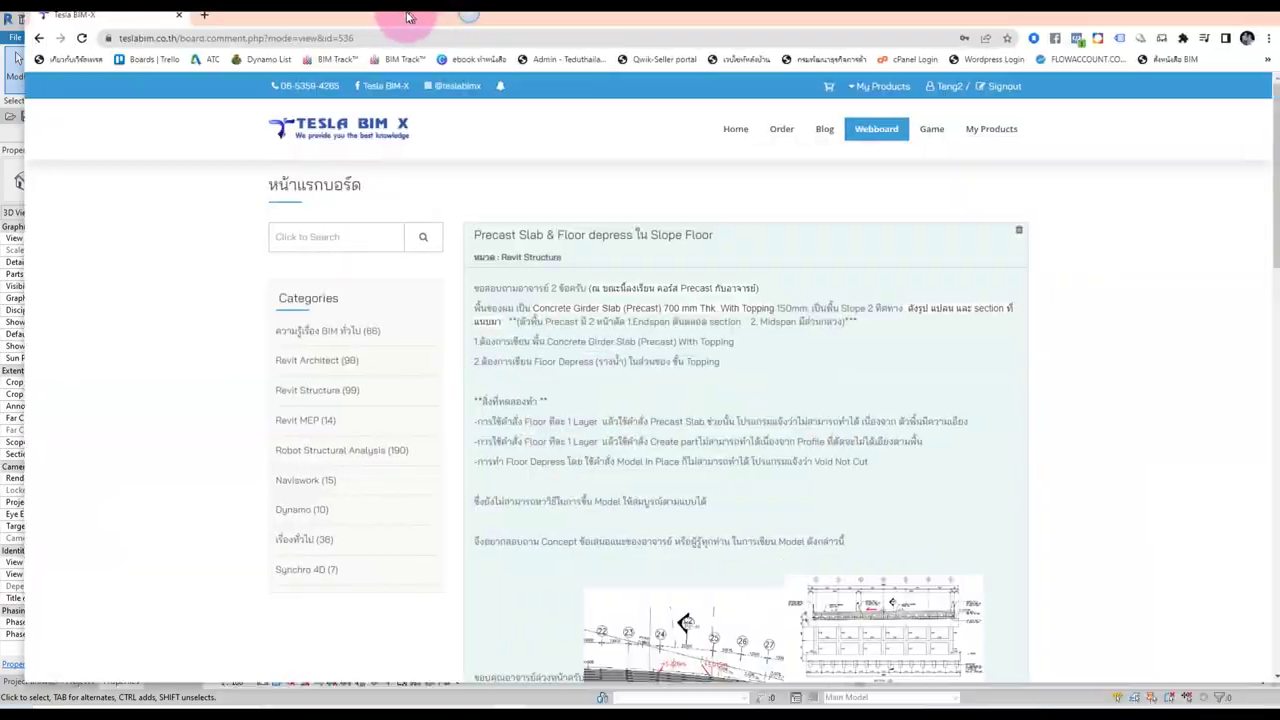
# Open the Tesla BIM-X webboard thread on making Corrugate pipe holes protrude from a column.
pyautogui.click(867, 141)
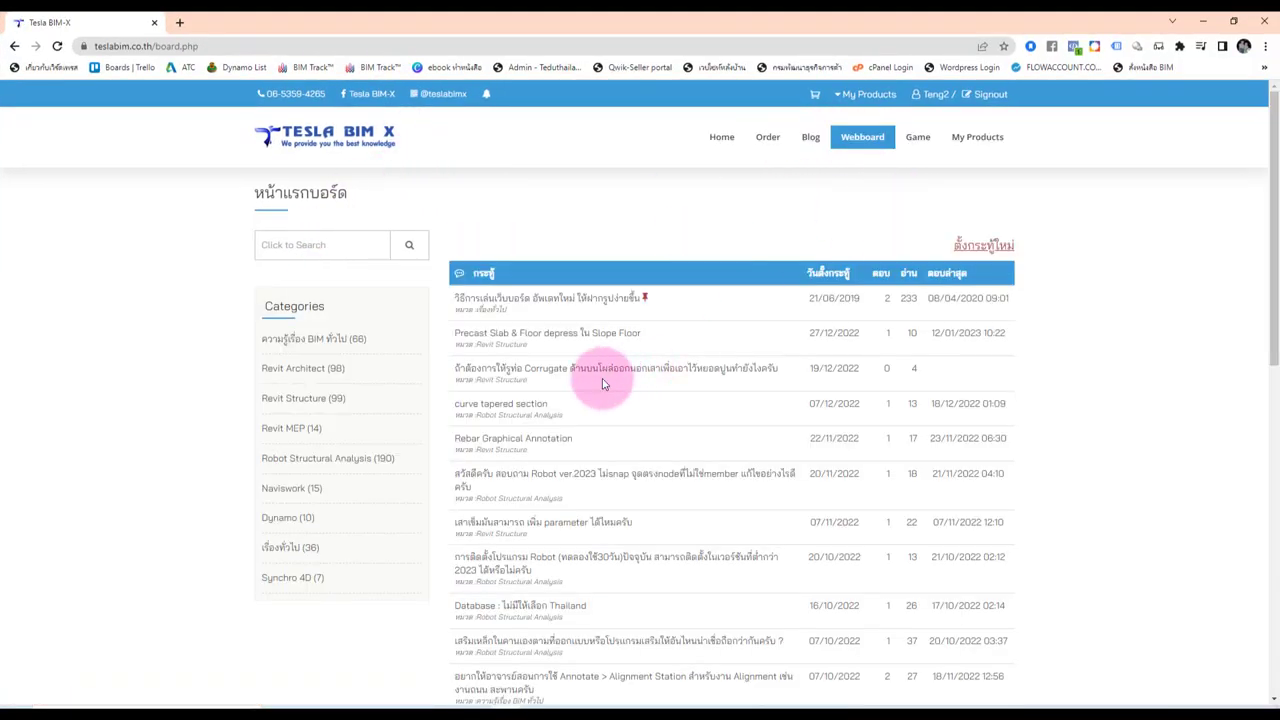
pyautogui.click(683, 376)
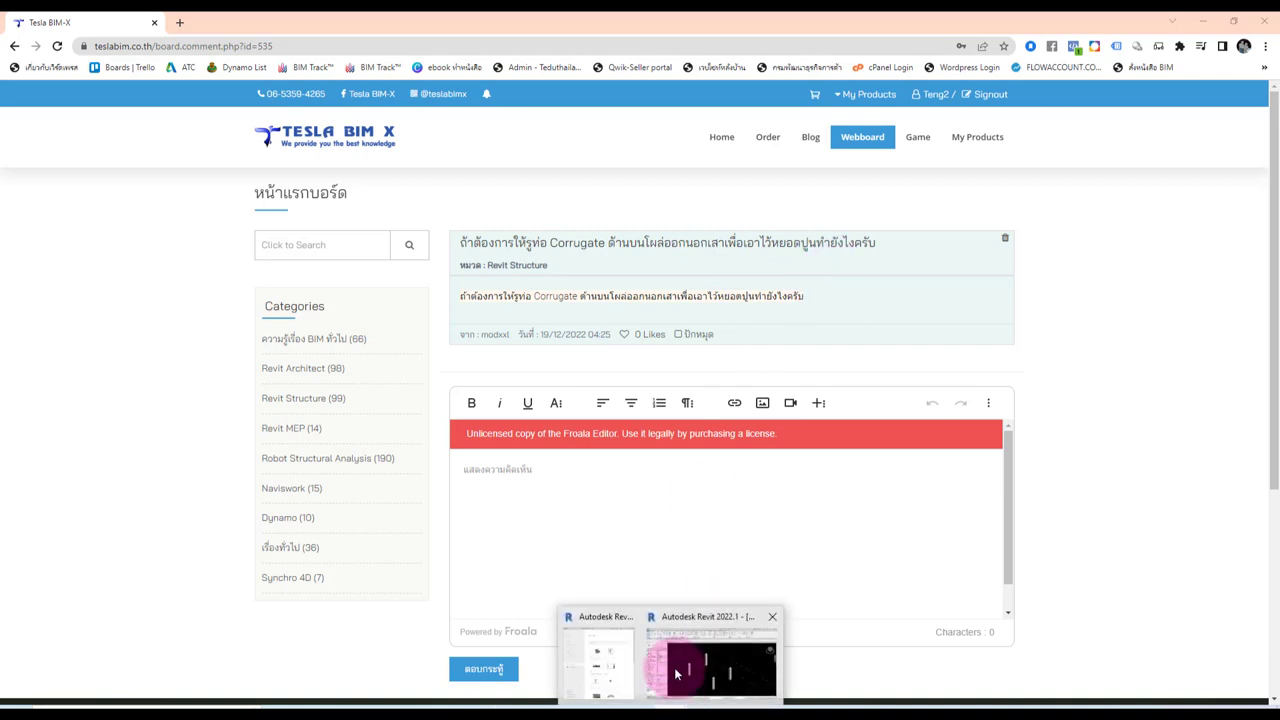
# In Revit, open the left concrete column's M_Concrete-Rectangular-Column family and orbit its 3D view.
pyautogui.click(705, 652)
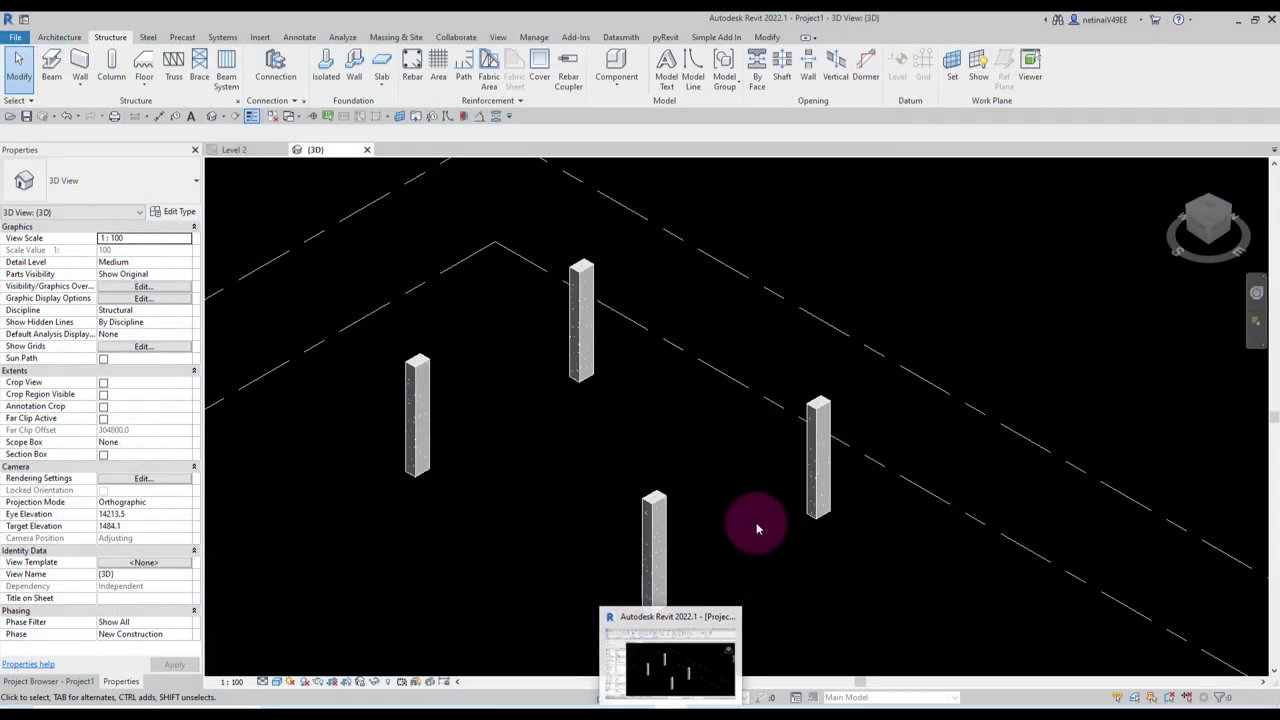
pyautogui.moveTo(532, 473); pyautogui.dragTo(525, 470, button='middle')
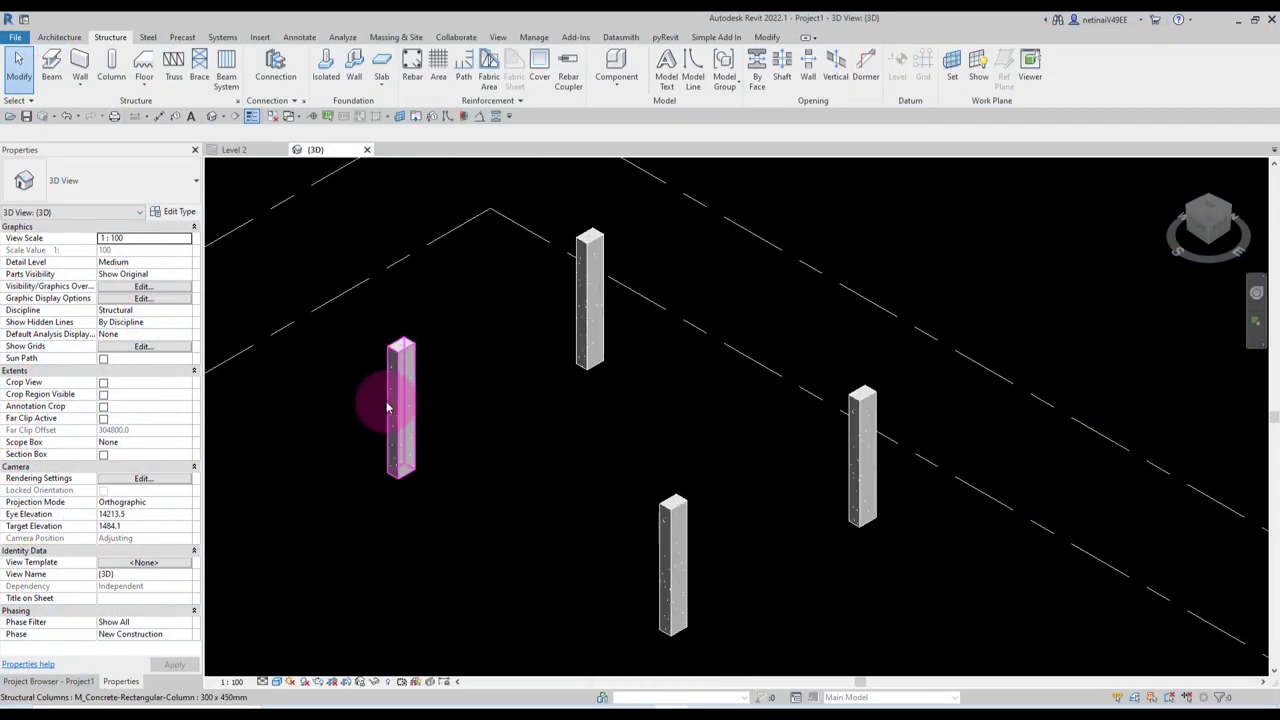
pyautogui.click(395, 400)
pyautogui.moveTo(449, 394); pyautogui.dragTo(600, 386, button='middle')
pyautogui.scroll(1, 594, 390)
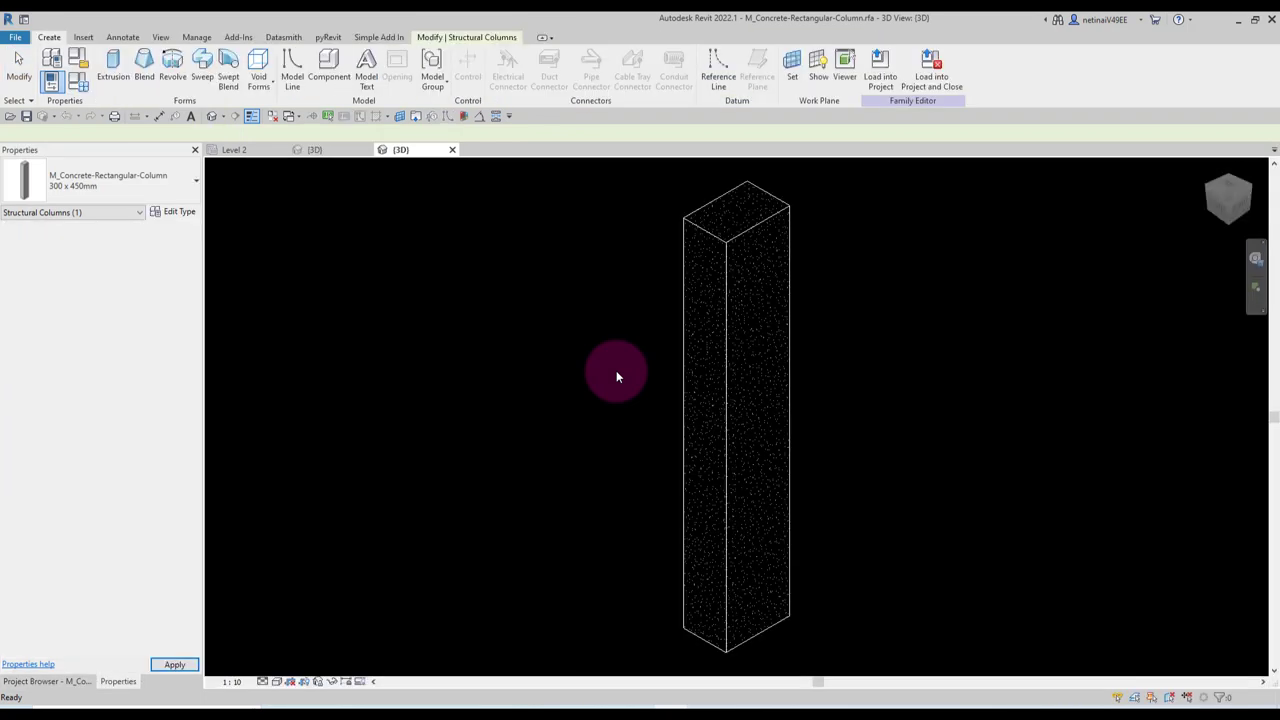
pyautogui.moveTo(589, 351)
pyautogui.keyDown('shift'); pyautogui.mouseDown(button='middle')
pyautogui.moveTo(720, 429)
pyautogui.moveTo(678, 580)
pyautogui.moveTo(763, 508)
pyautogui.moveTo(686, 534)
pyautogui.moveTo(630, 343)
pyautogui.mouseUp(button='middle'); pyautogui.keyUp('shift')
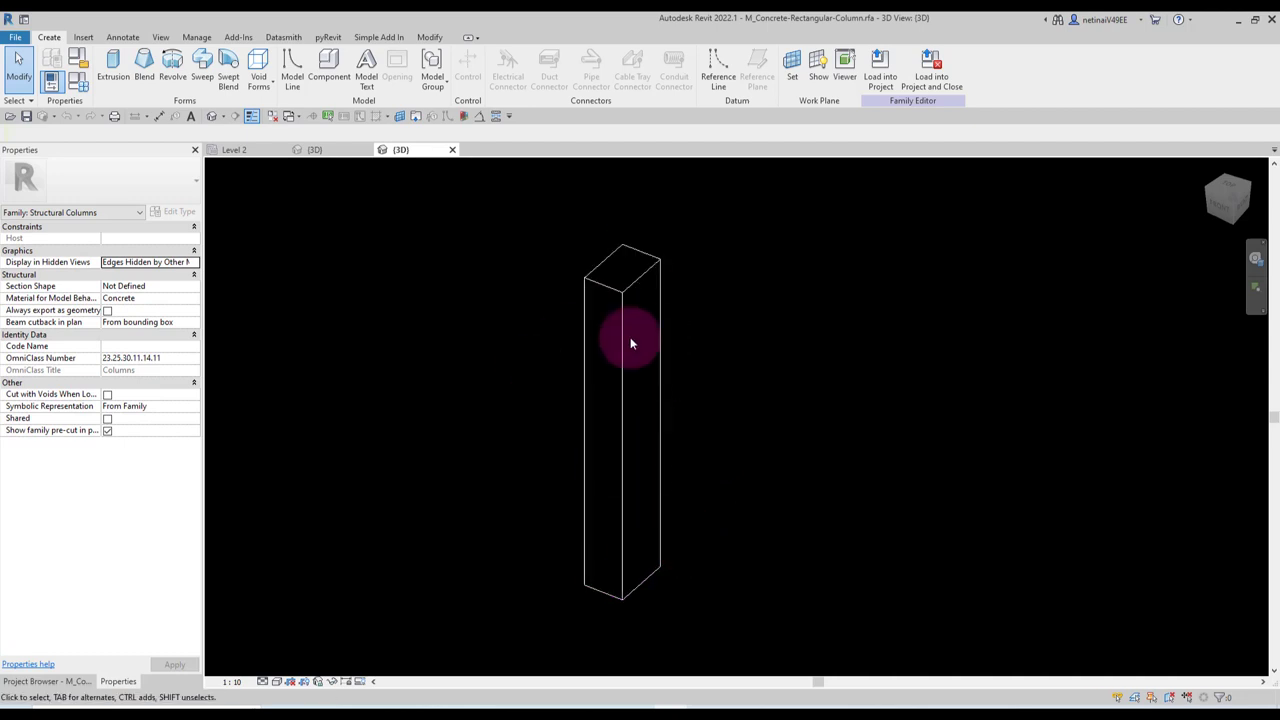
# Create a new family from the English Metric Generic Model face based.rft template.
pyautogui.click(15, 38)
pyautogui.moveTo(44, 88)
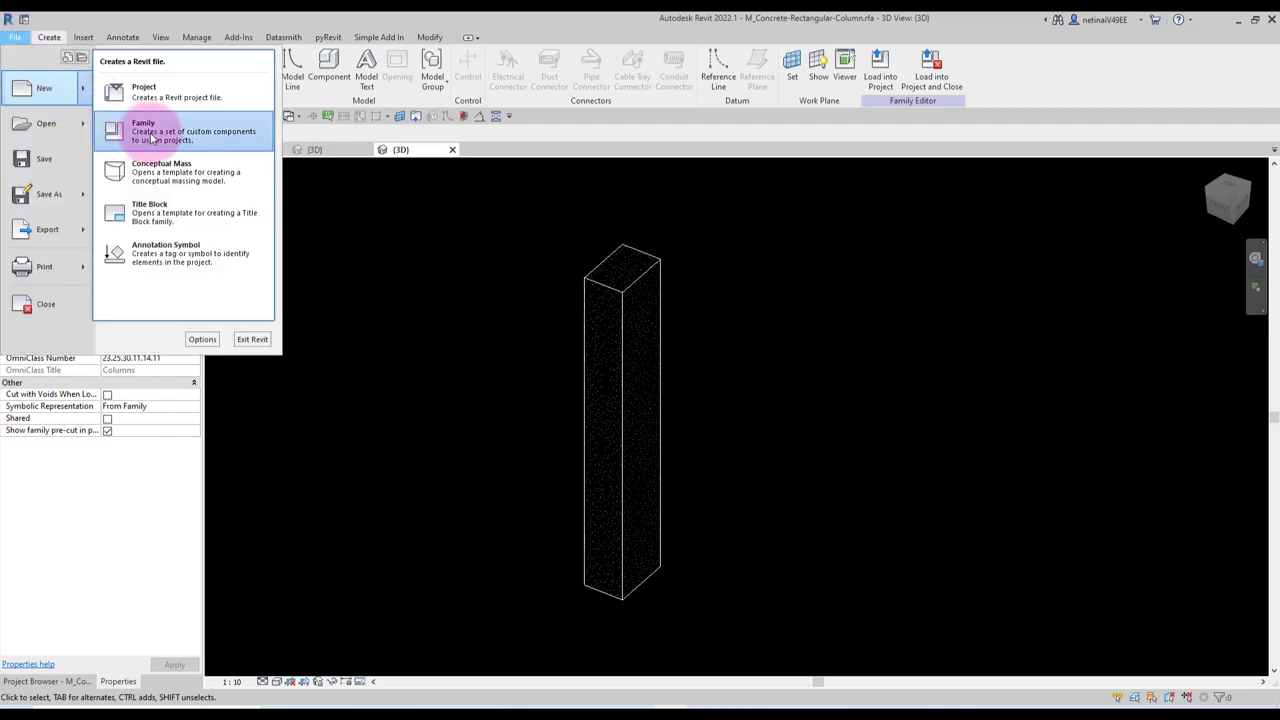
pyautogui.click(572, 270)
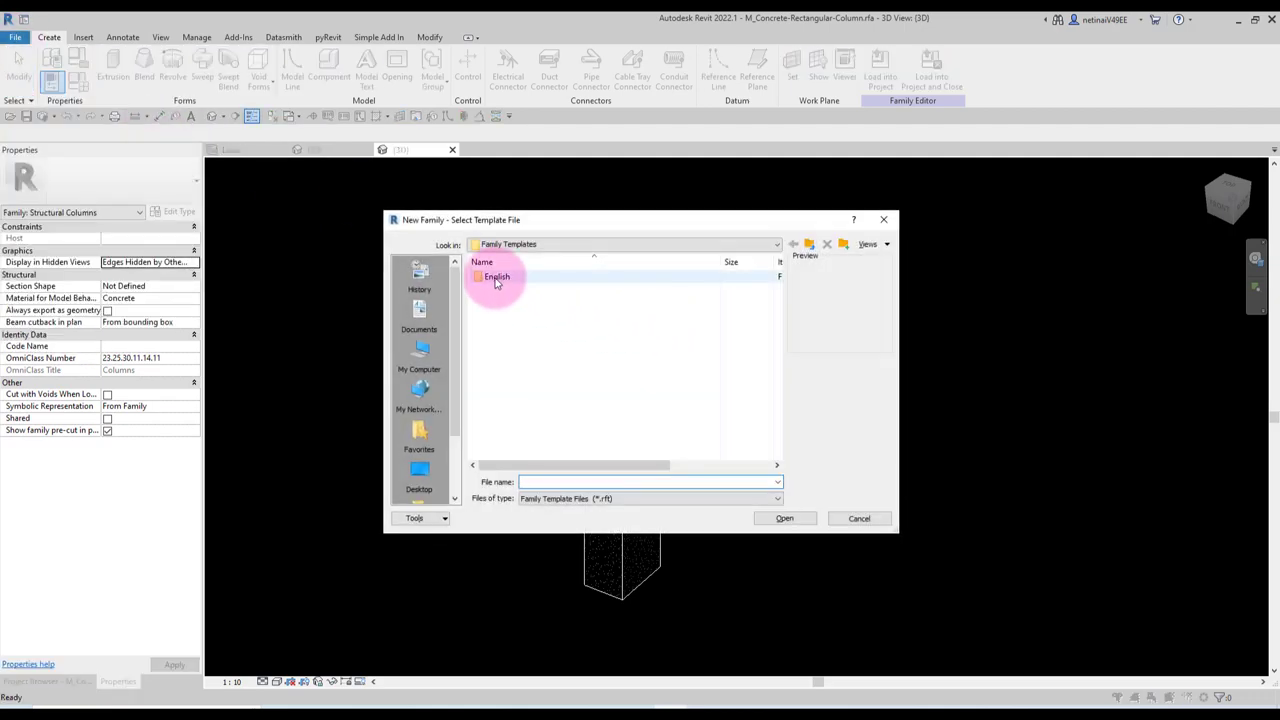
pyautogui.doubleClick(490, 277)
pyautogui.scroll(-1, 575, 330)
pyautogui.scroll(-2, 573, 335)
pyautogui.scroll(-3, 580, 340)
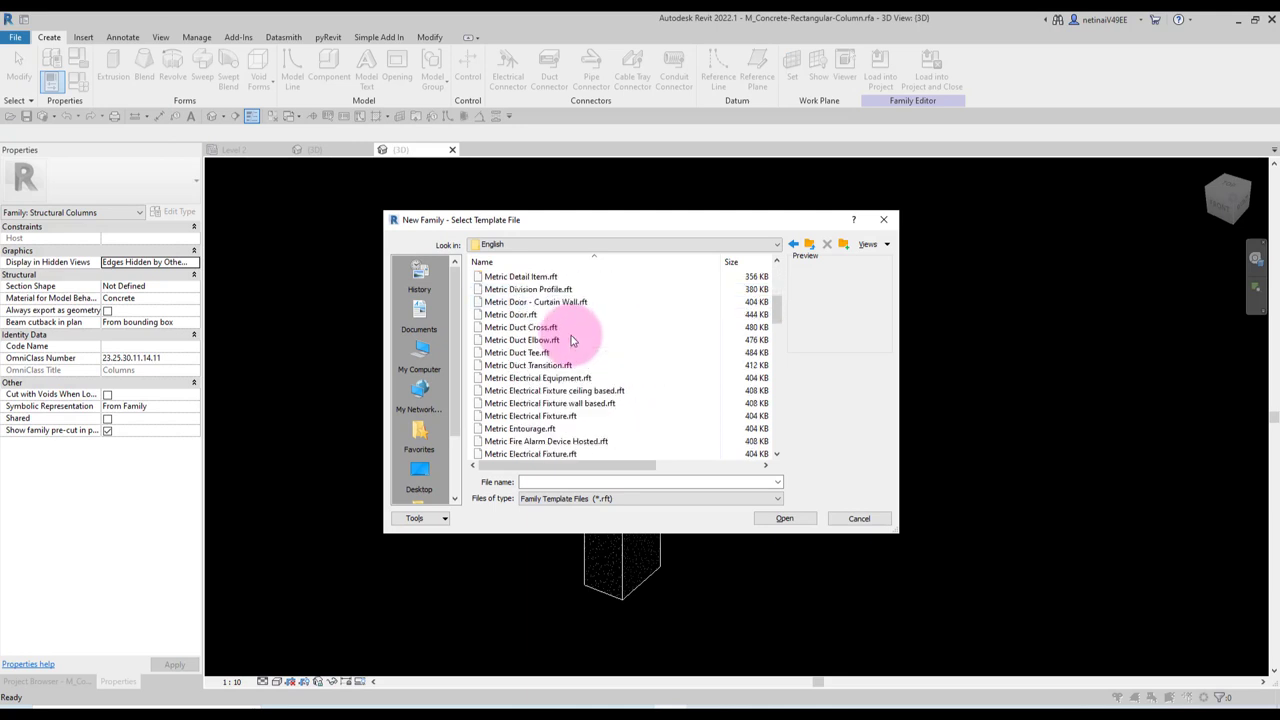
pyautogui.scroll(-3, 590, 350)
pyautogui.scroll(-3, 600, 365)
pyautogui.click(640, 327)
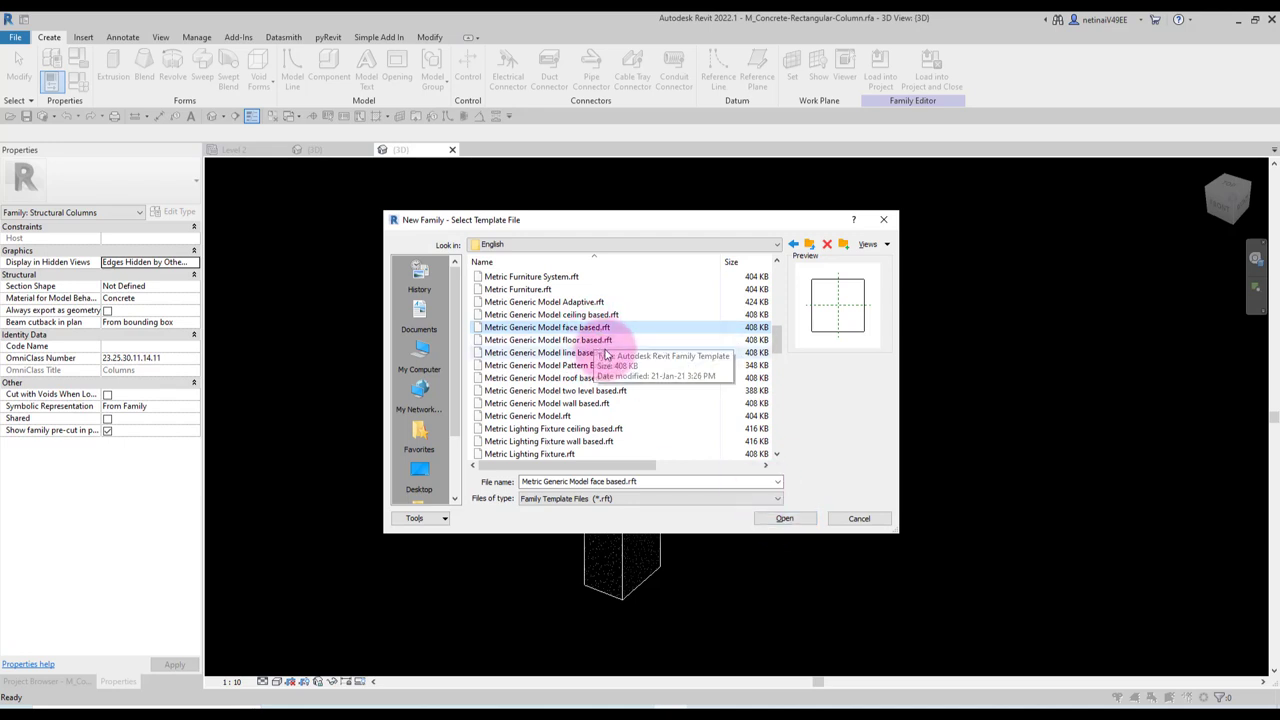
pyautogui.click(784, 518)
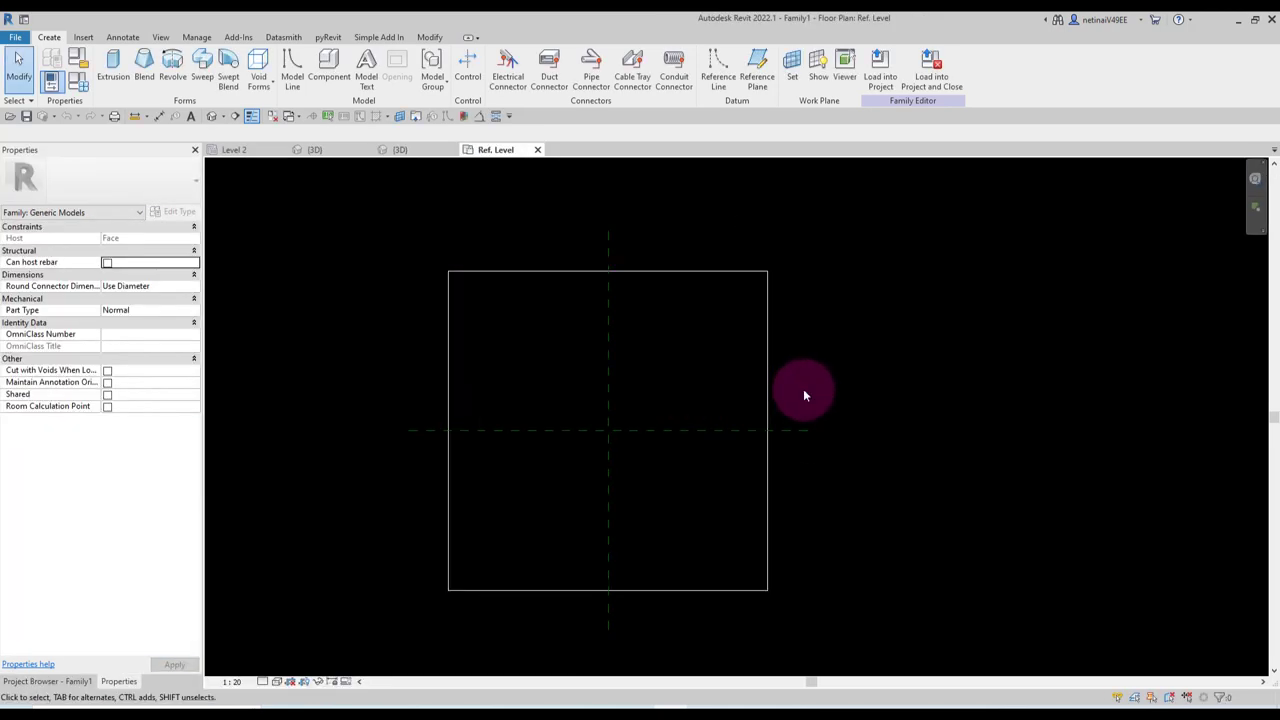
# Start an extrusion and sketch a 200 circle centred on the reference planes' intersection.
pyautogui.scroll(2, 625, 428)
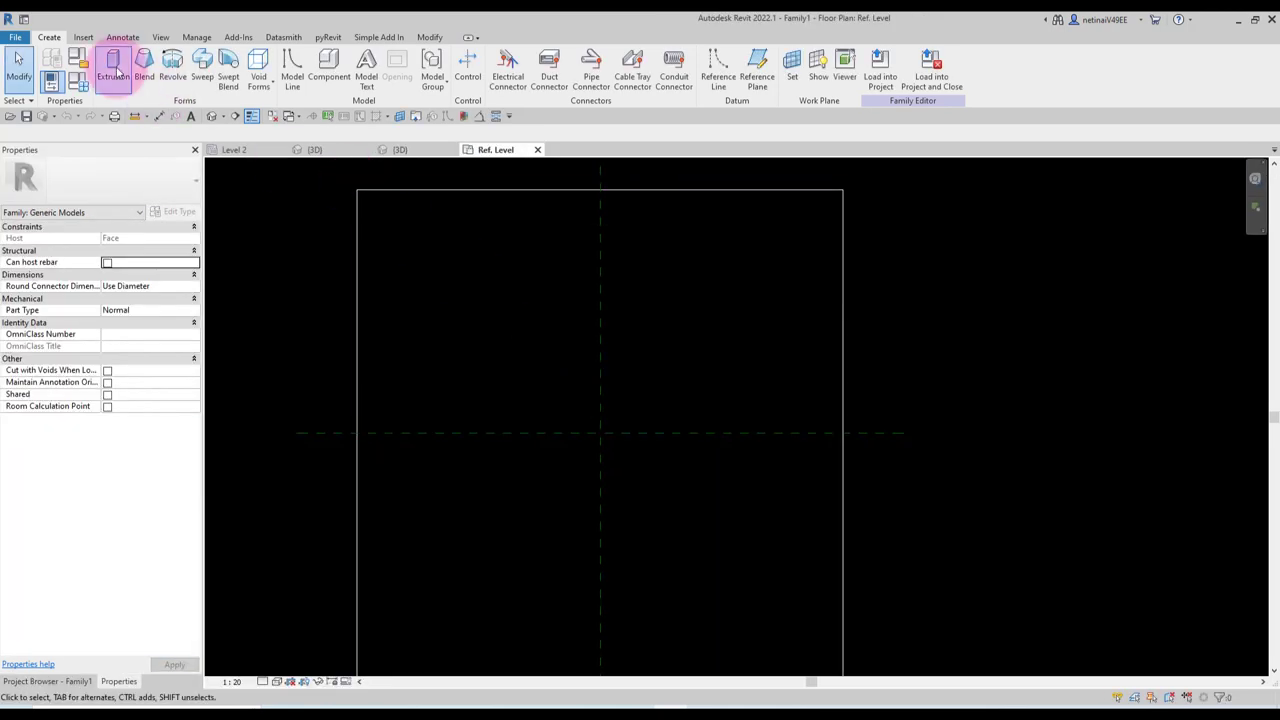
pyautogui.click(114, 70)
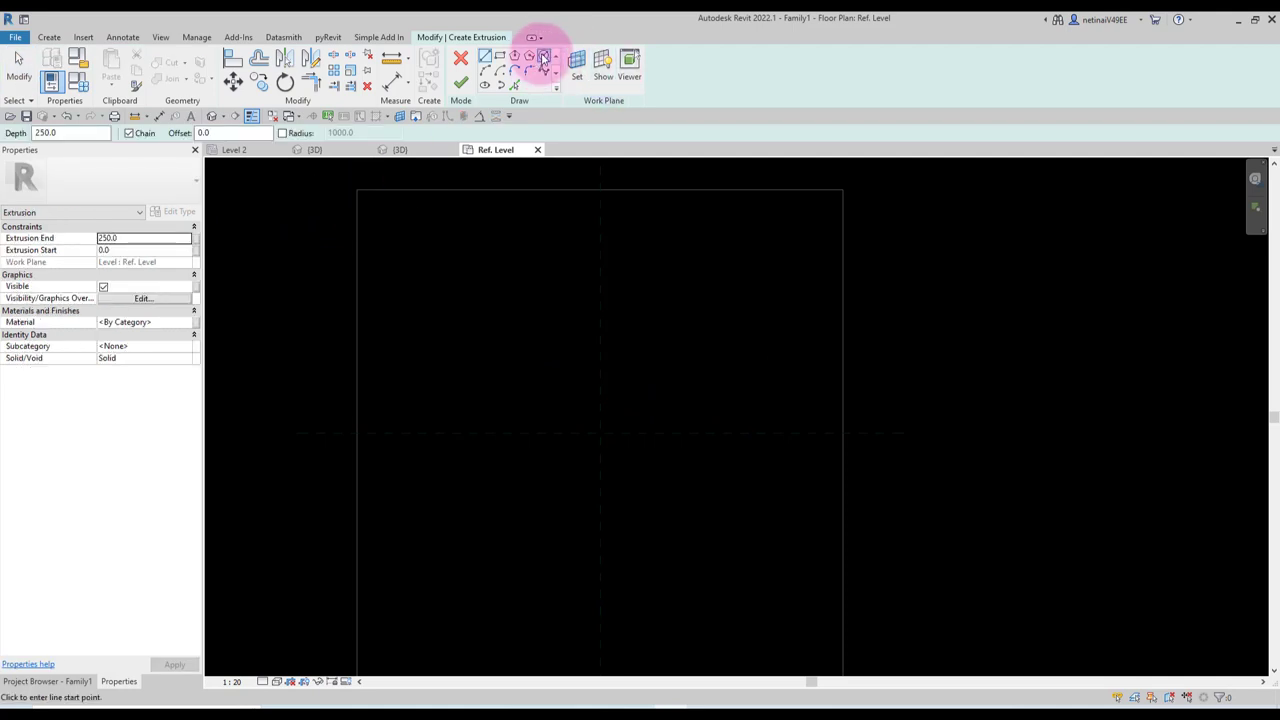
pyautogui.click(543, 57)
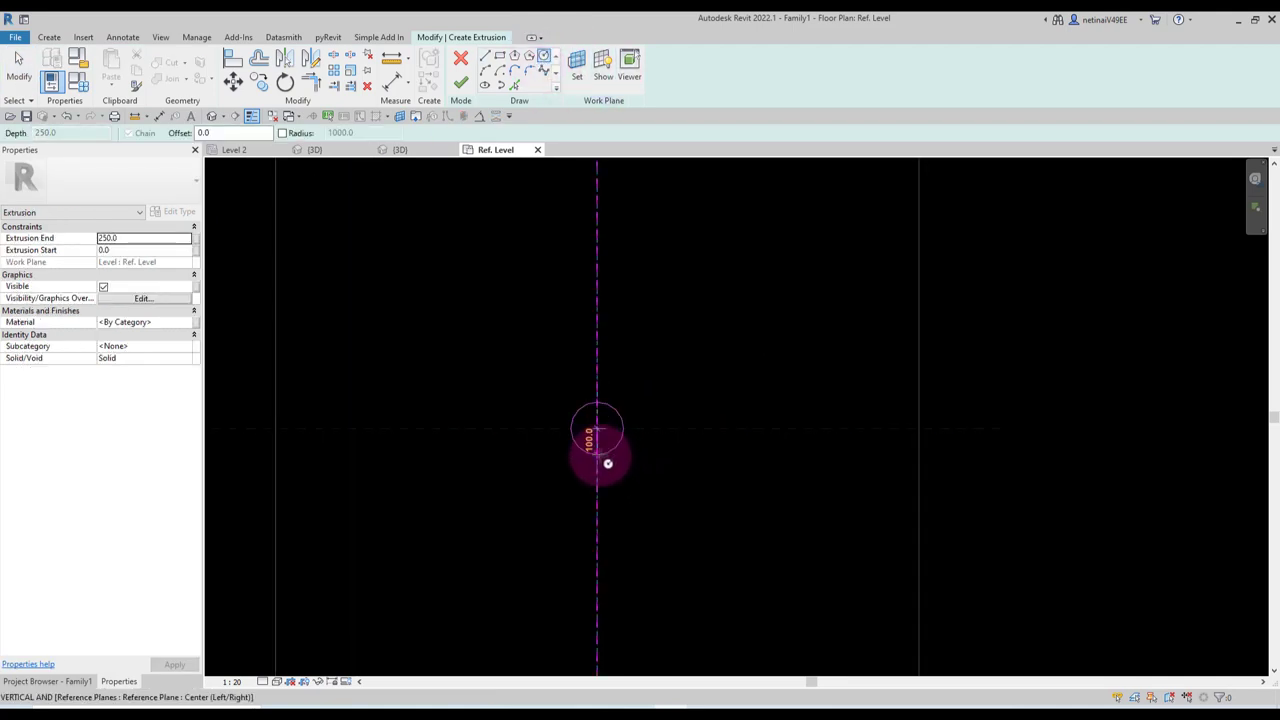
pyautogui.click(595, 425)
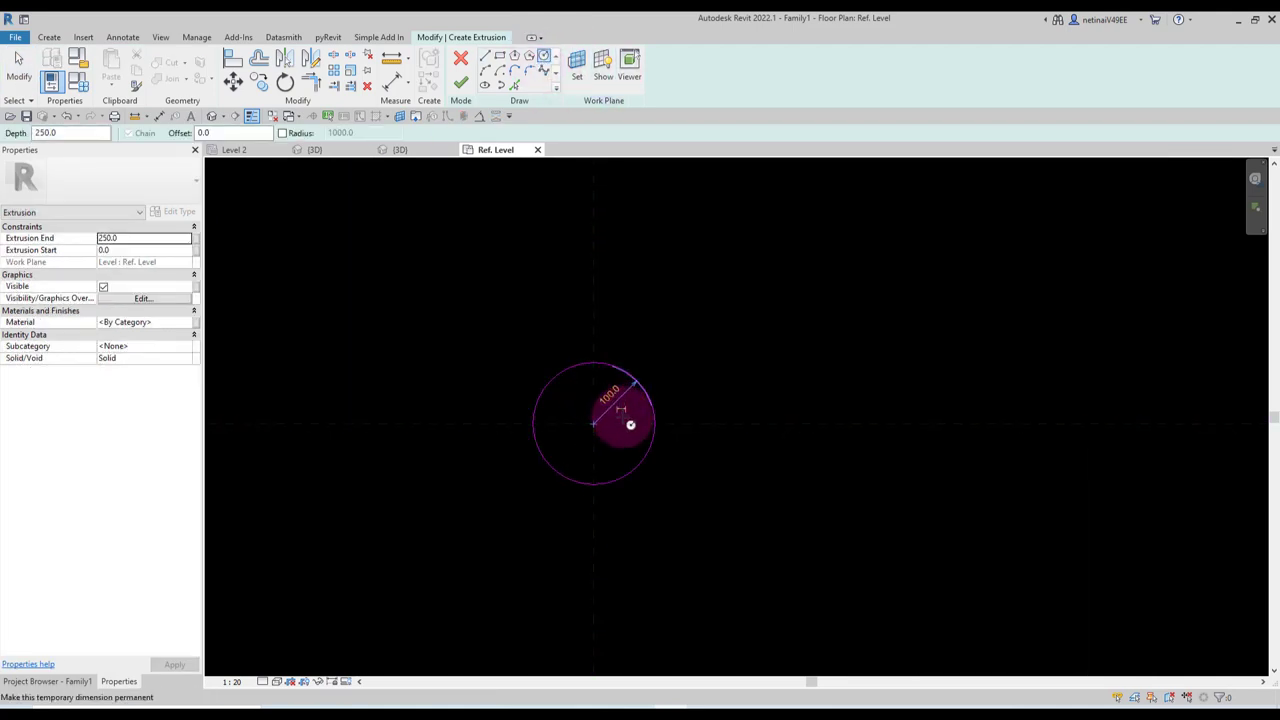
pyautogui.click(49, 37)
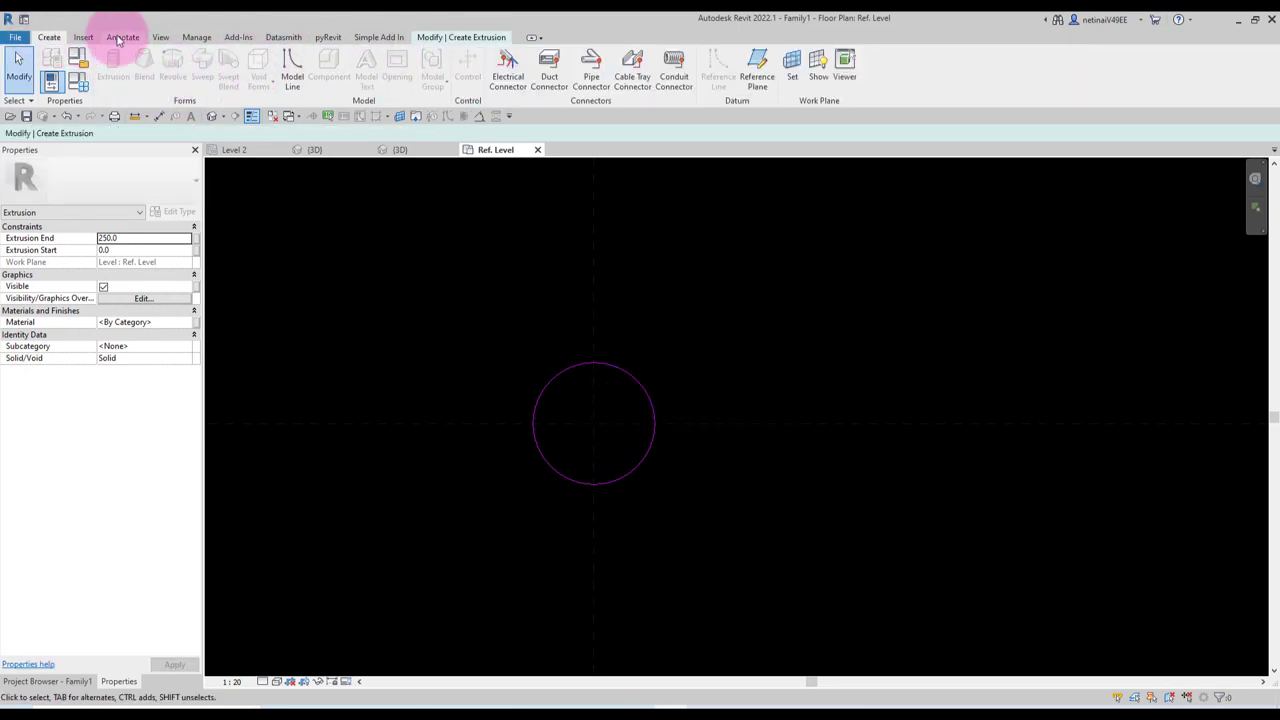
# Add a diameter dimension to the circle and label it with a new parameter 'g'.
pyautogui.click(123, 37)
pyautogui.click(148, 72)
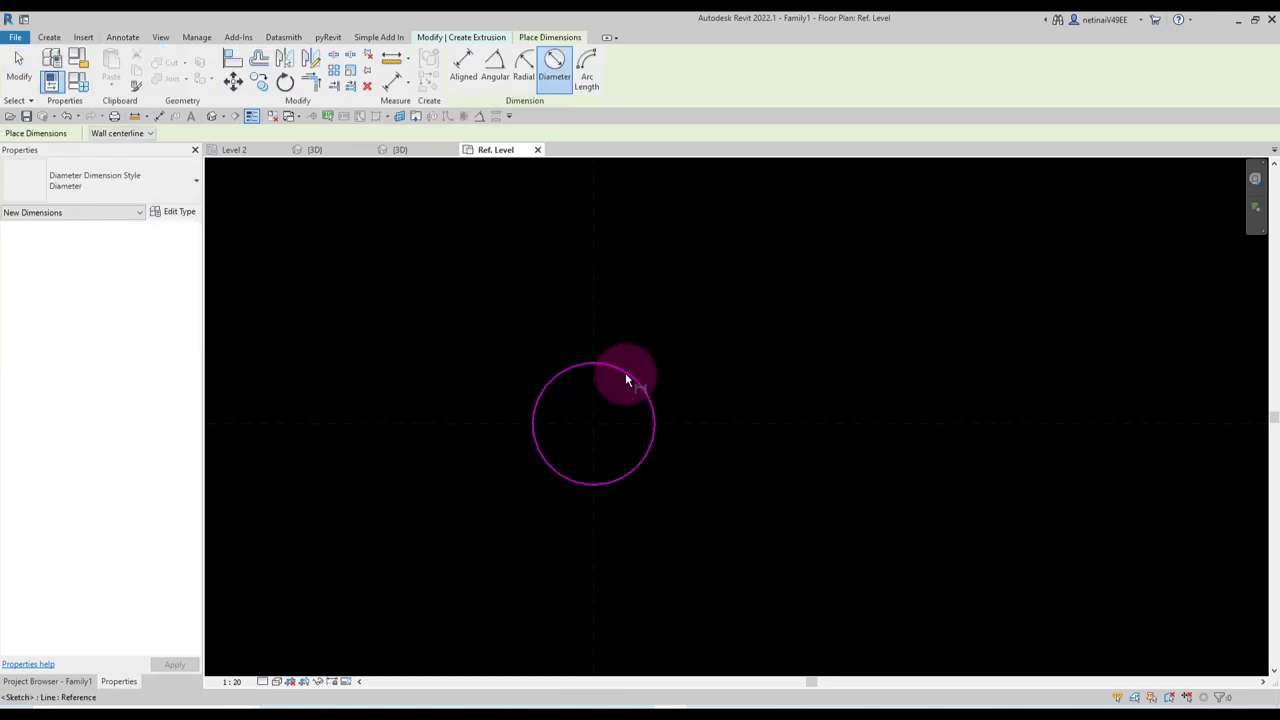
pyautogui.click(625, 372)
pyautogui.click(622, 400)
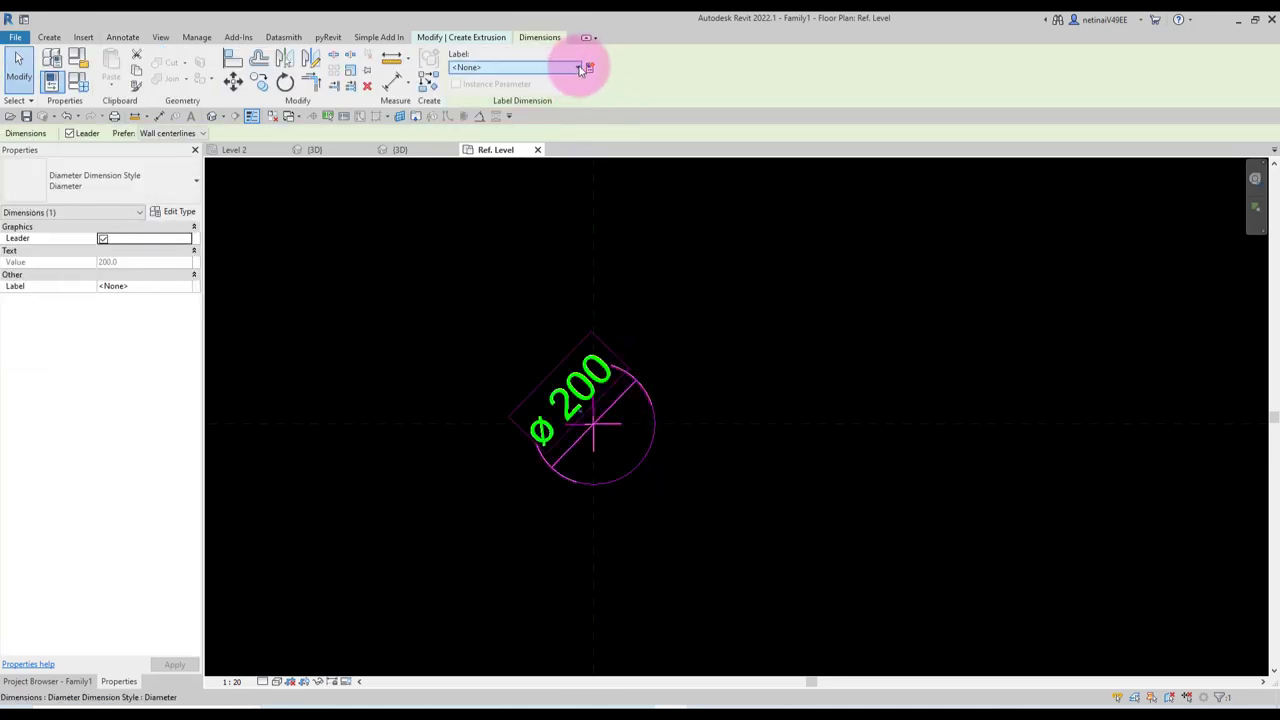
pyautogui.click(590, 68)
pyautogui.write('g')
pyautogui.press('Return')
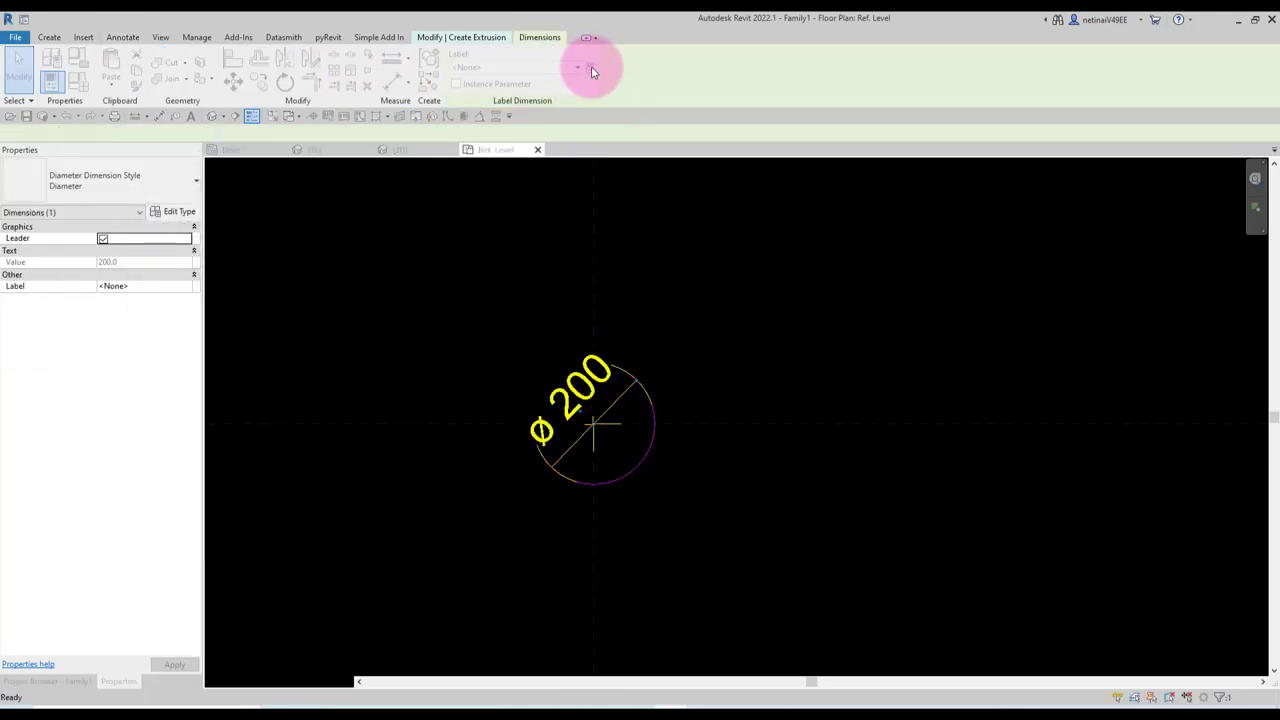
pyautogui.click(843, 668)
# Rename the g parameter to D in Family Types.
pyautogui.click(86, 88)
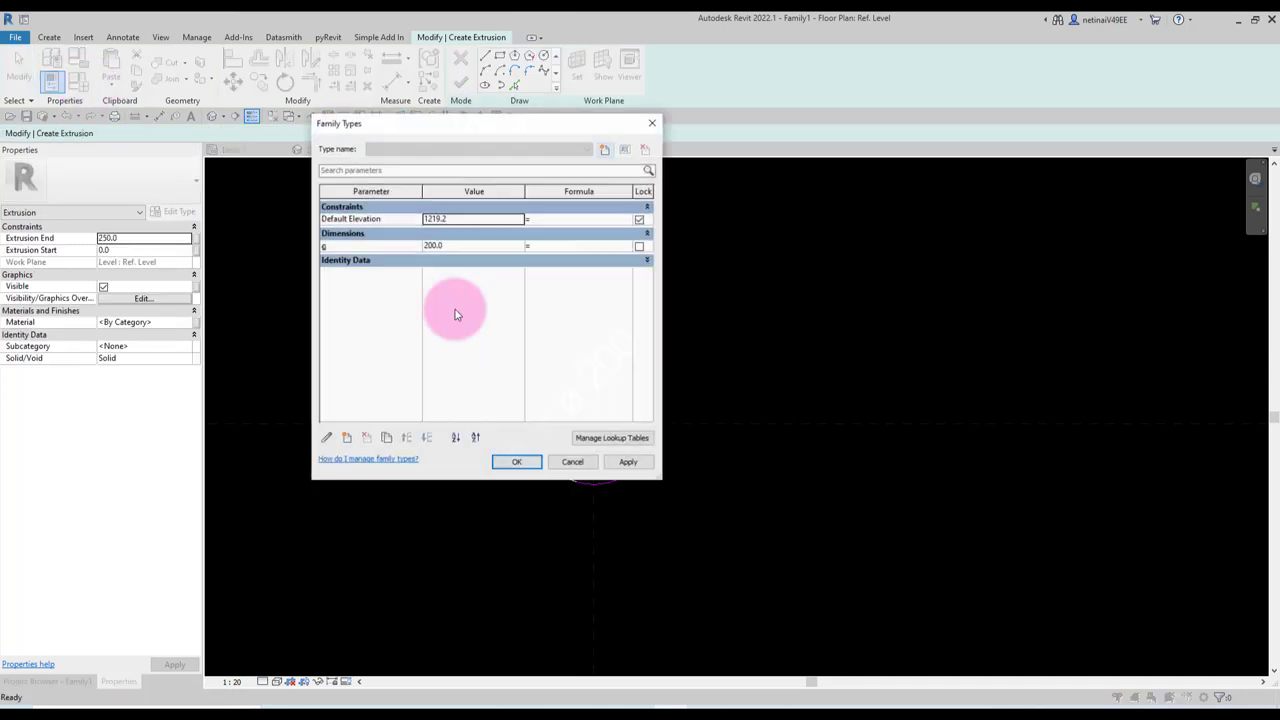
pyautogui.click(379, 249)
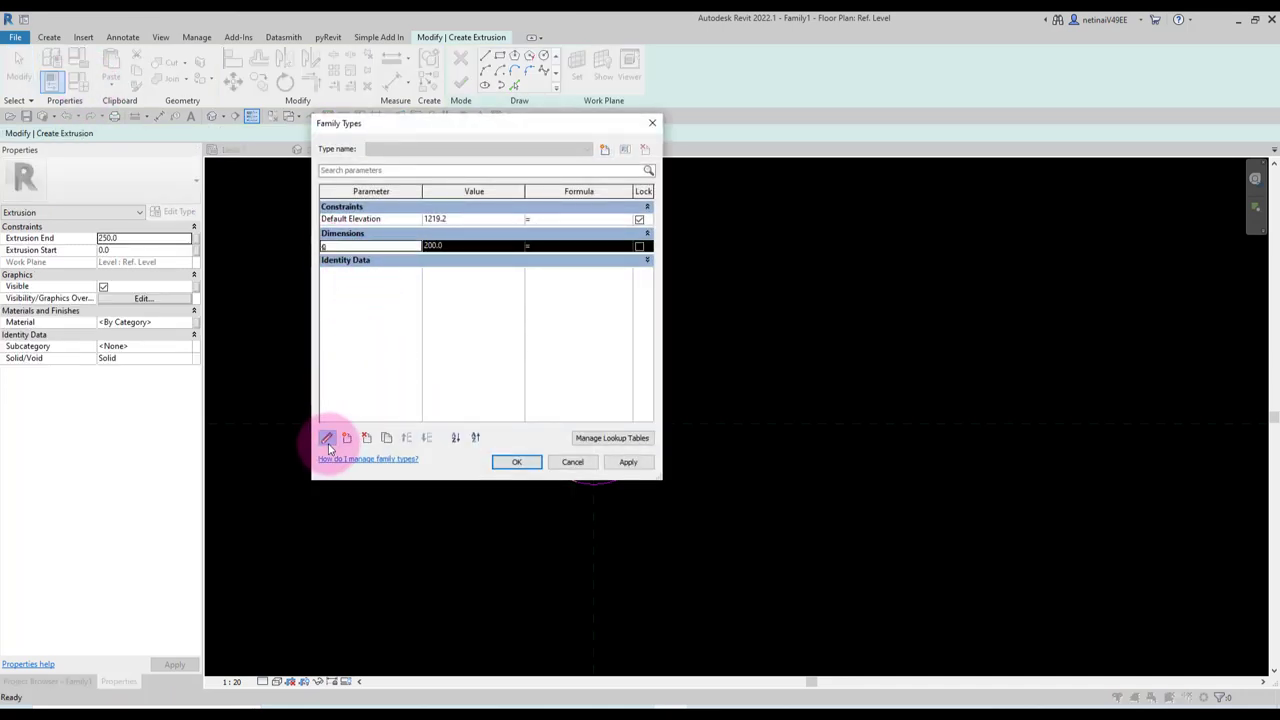
pyautogui.click(327, 439)
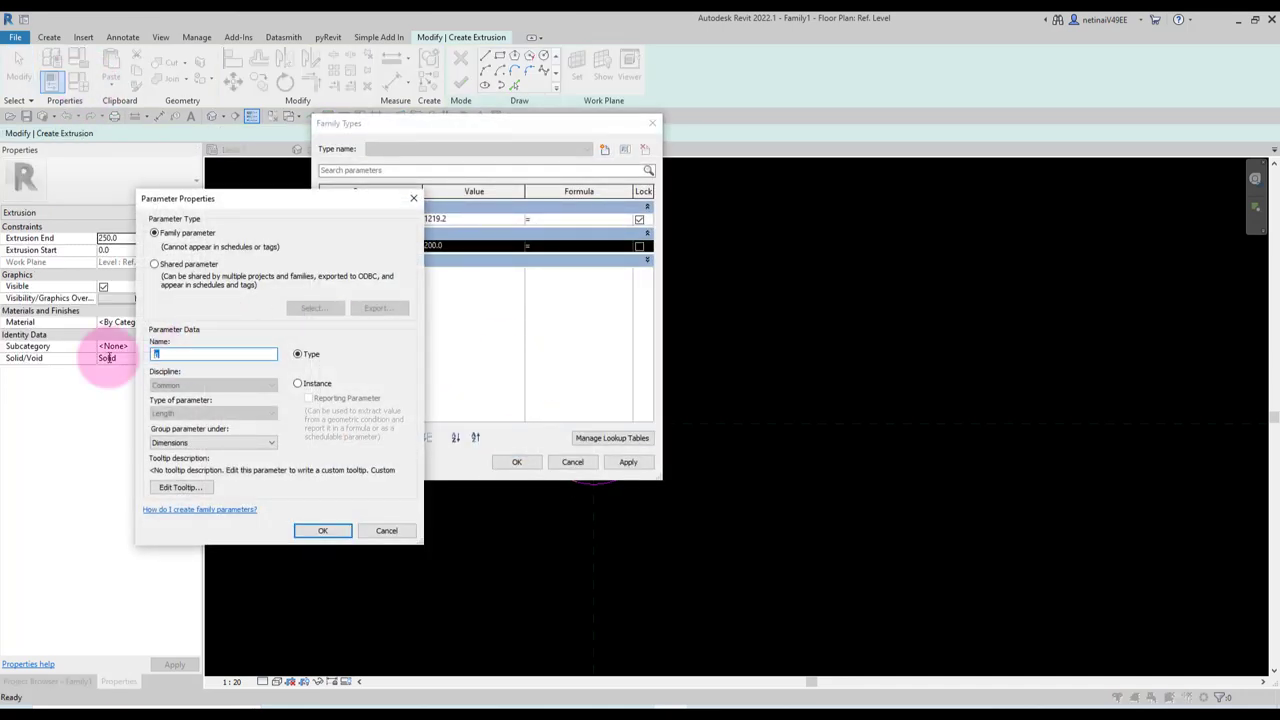
pyautogui.write('D')
pyautogui.press('Return')
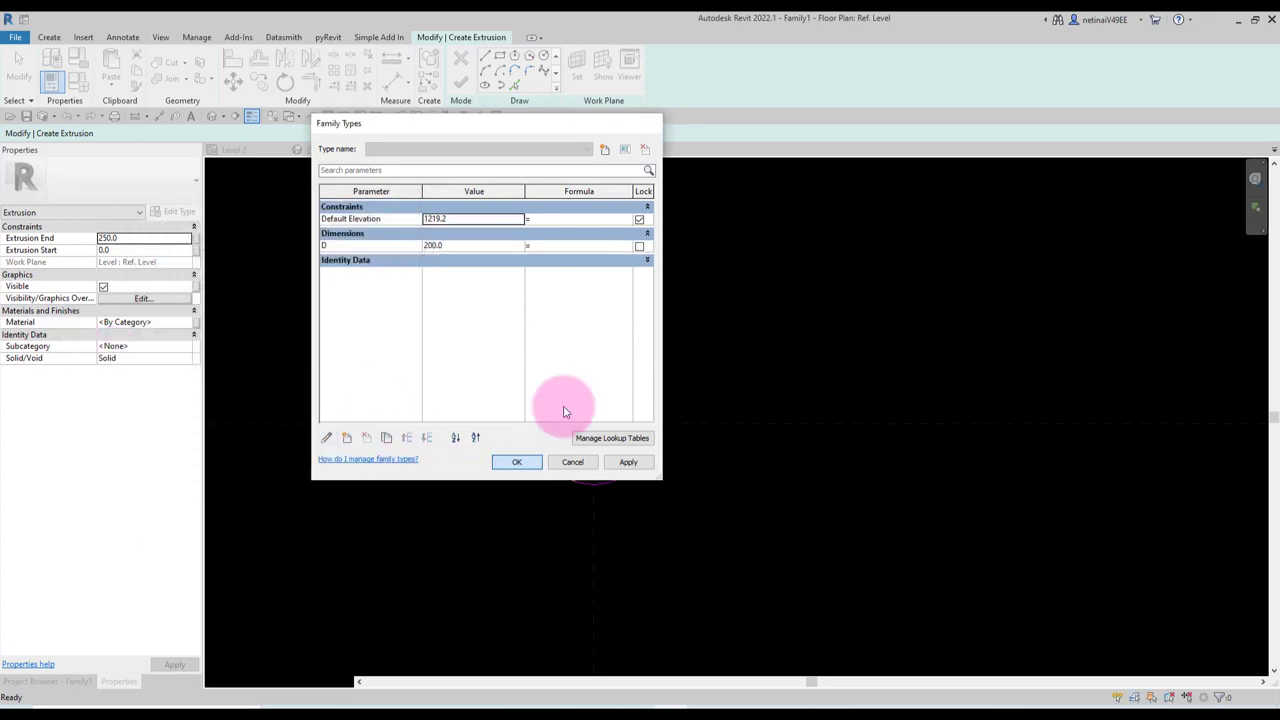
pyautogui.press('Return')
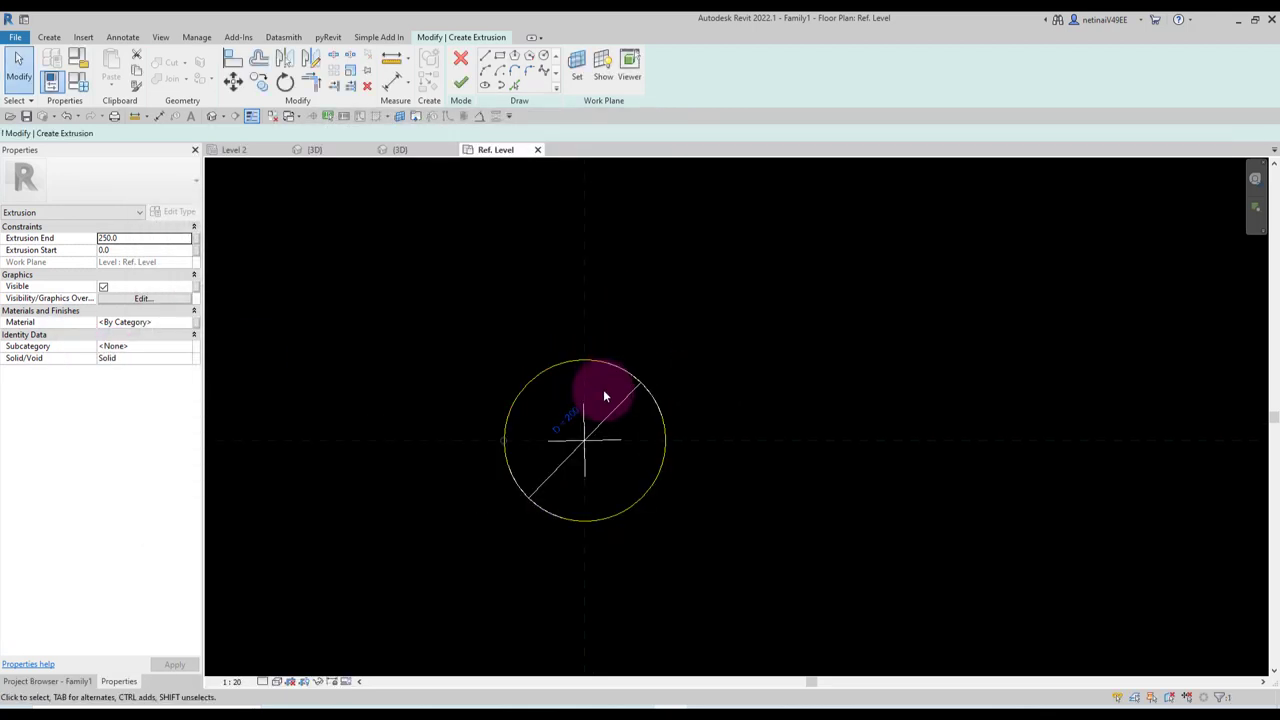
# Enter a new value directly in the circle's D diameter dimension.
pyautogui.click(568, 412)
pyautogui.click(573, 413)
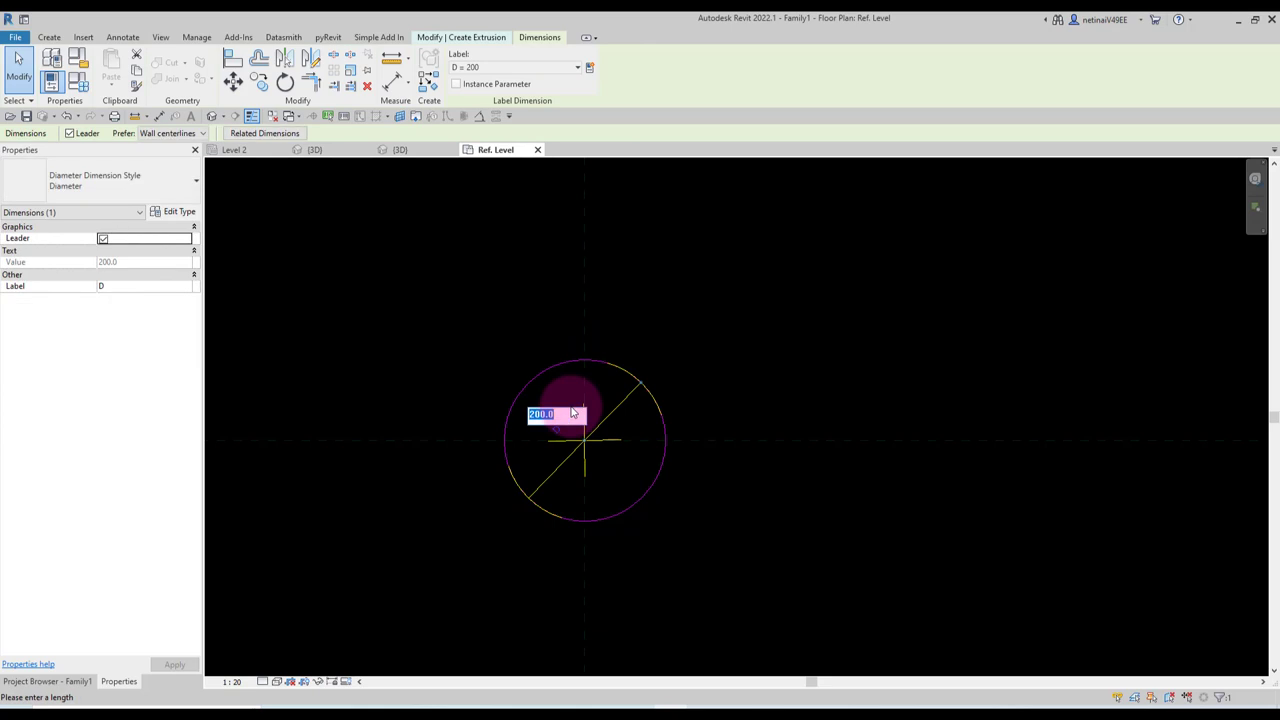
pyautogui.press('Return')
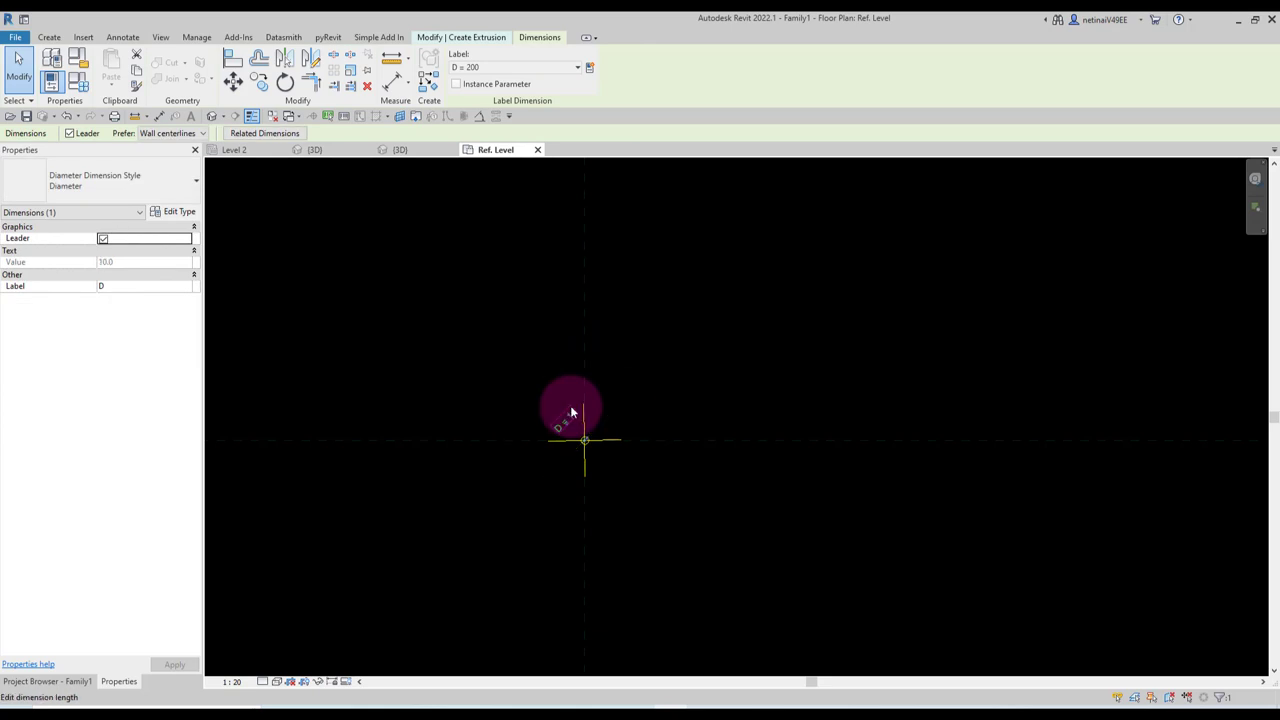
pyautogui.press('Escape')
pyautogui.scroll(3, 618, 445)
pyautogui.scroll(2, 580, 400)
pyautogui.scroll(2, 528, 308)
pyautogui.scroll(-5, 500, 340)
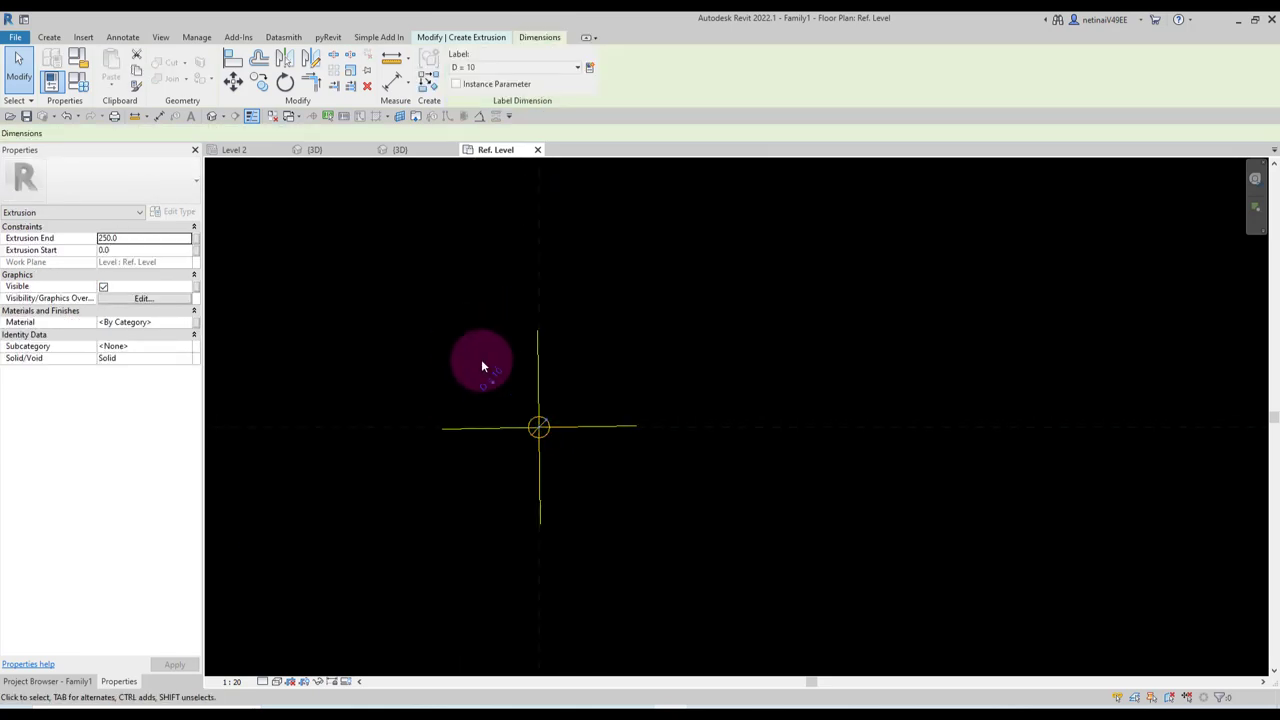
# Clear the dimension selection and finish the circular extrusion sketch.
pyautogui.click(492, 374)
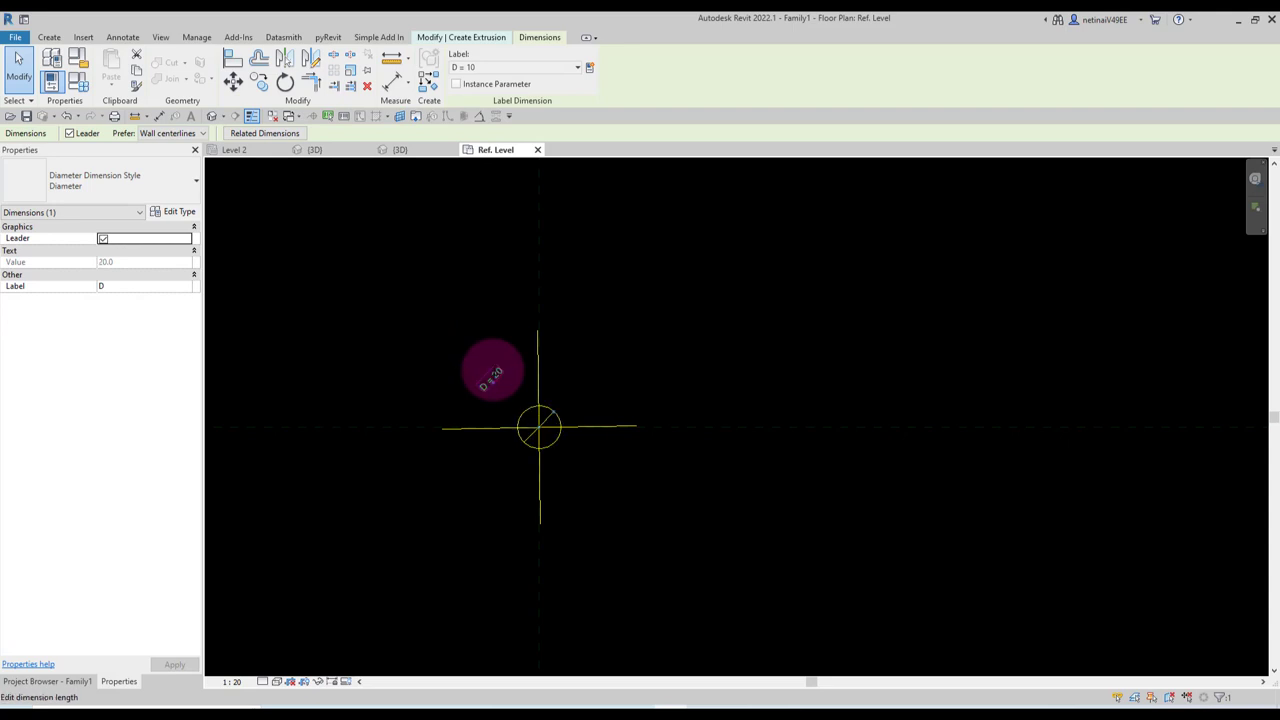
pyautogui.press('Escape')
pyautogui.scroll(5, 540, 400)
pyautogui.scroll(-2, 708, 385)
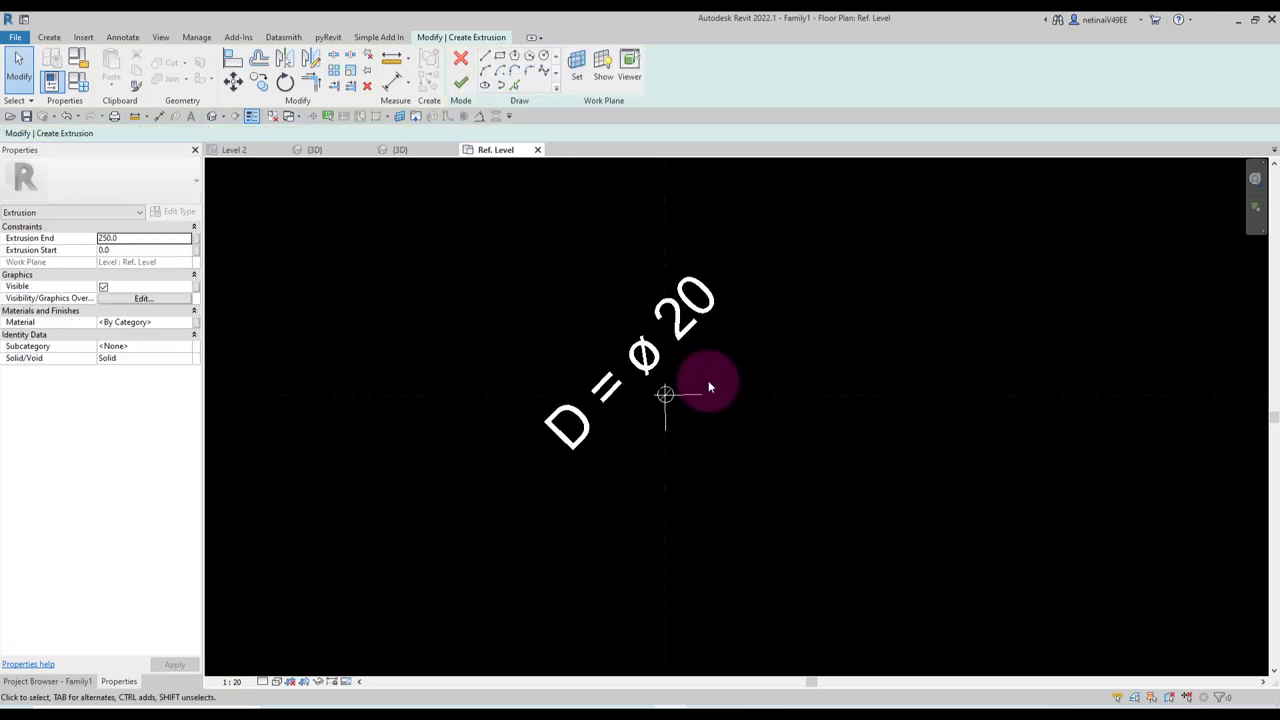
pyautogui.click(460, 83)
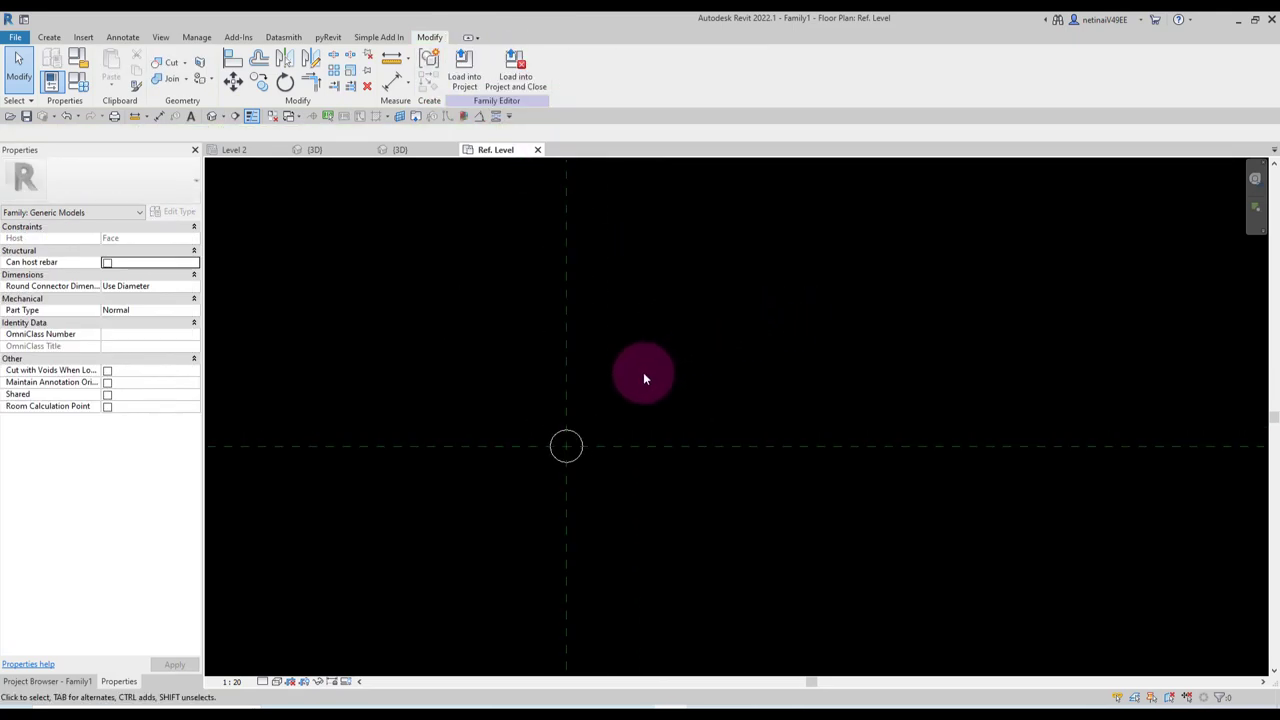
# Open the Front elevation and delete a stray short reference plane.
pyautogui.click(47, 681)
pyautogui.doubleClick(55, 271)
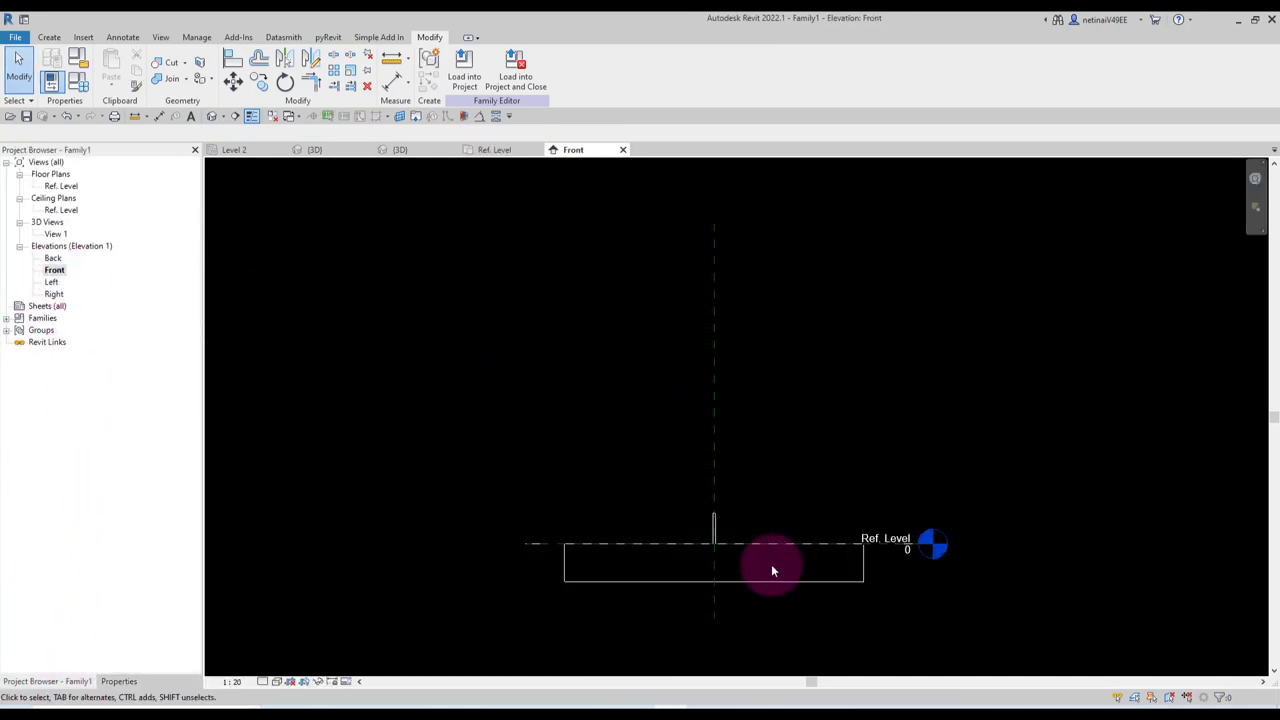
pyautogui.scroll(3, 760, 535)
pyautogui.moveTo(752, 512); pyautogui.dragTo(734, 464, button='middle')
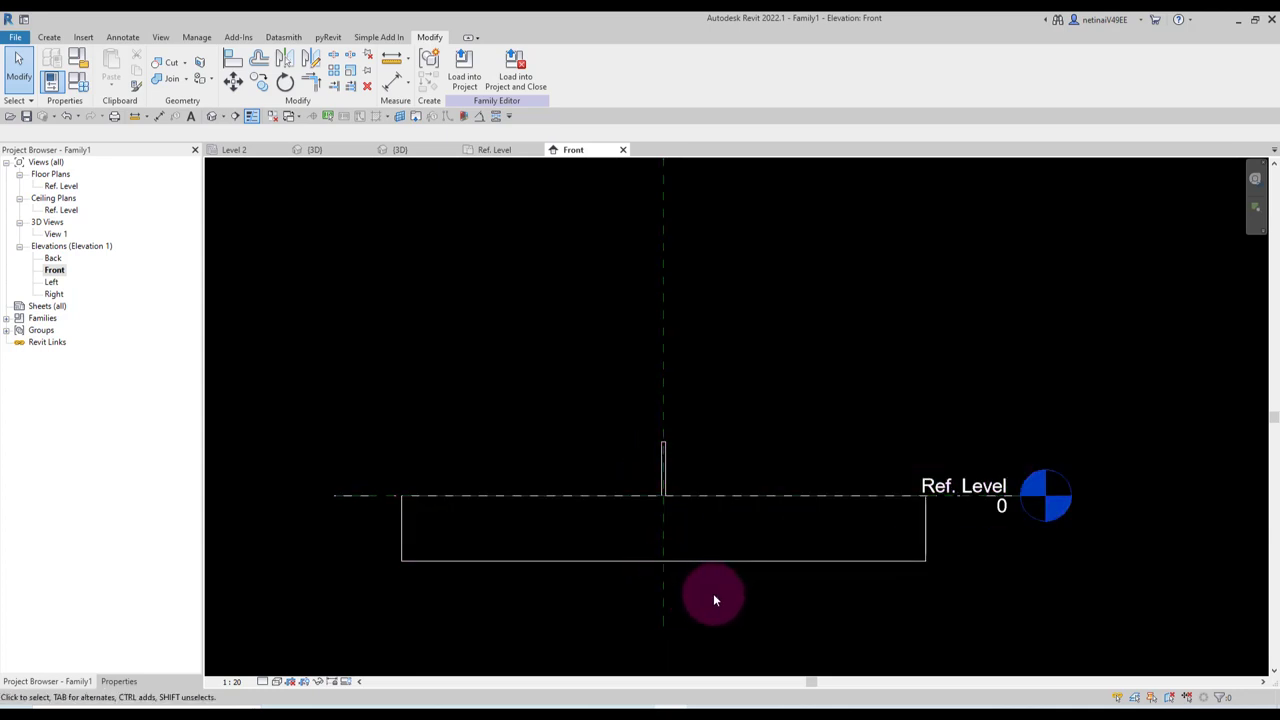
pyautogui.press('p')
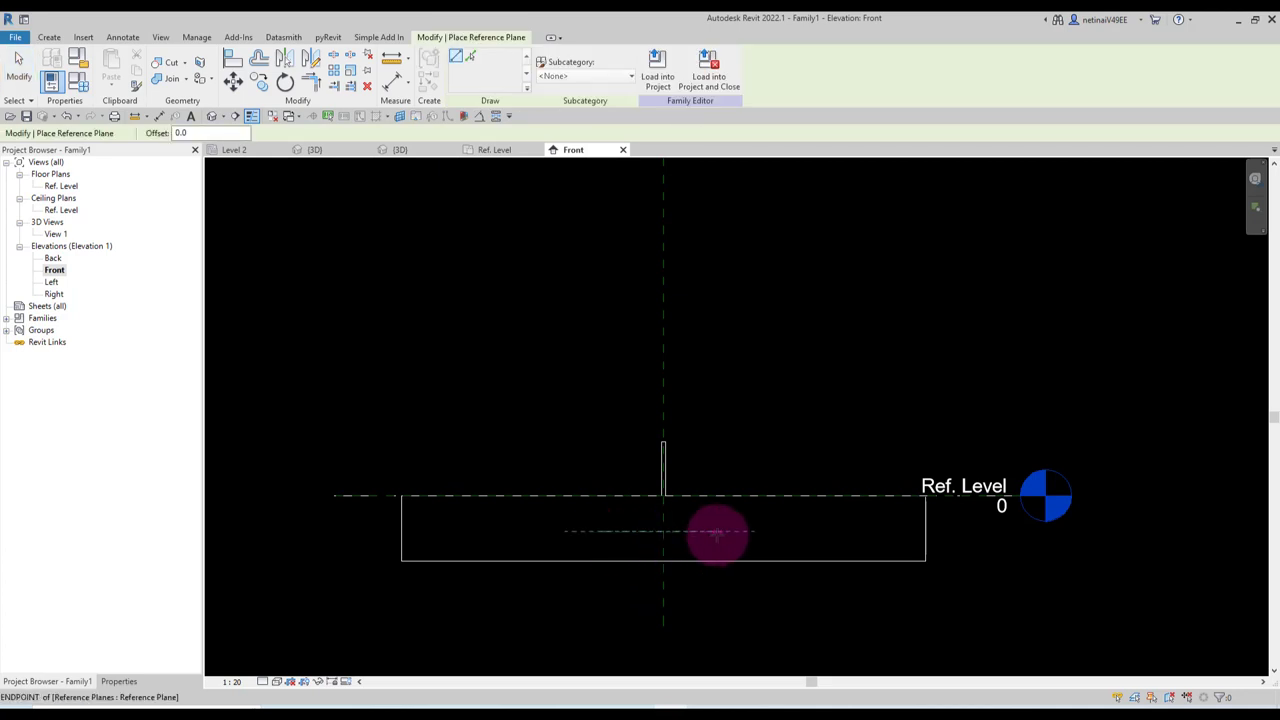
pyautogui.press('d')
pyautogui.press('i')
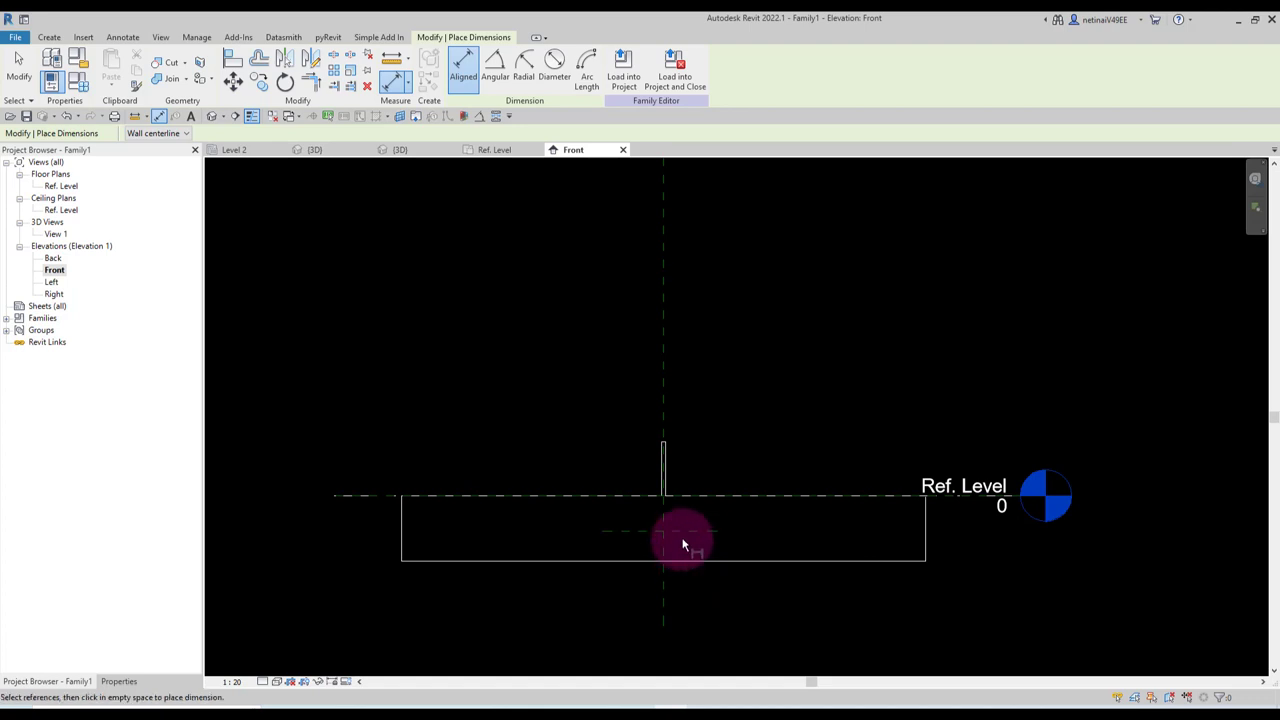
pyautogui.press('Escape')
pyautogui.press('Delete')
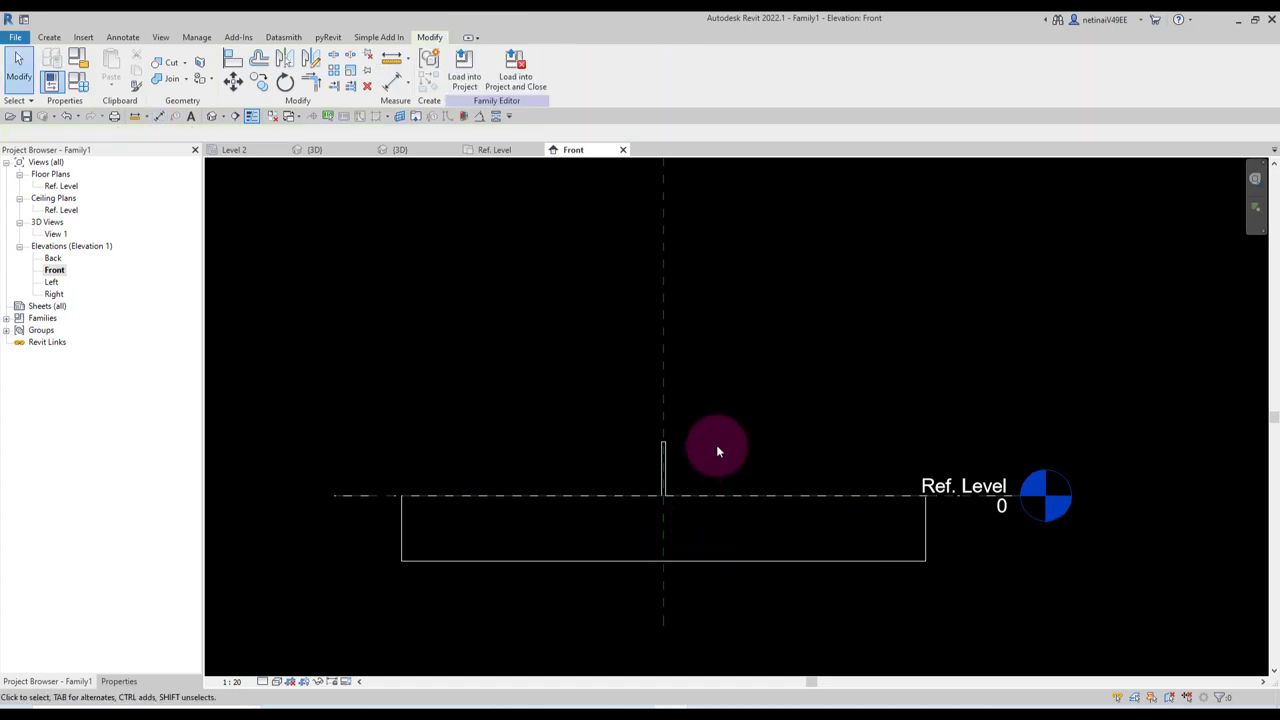
# Draw a new reference plane and dimension it 340 above Ref. Level.
pyautogui.press('r')
pyautogui.press('p')
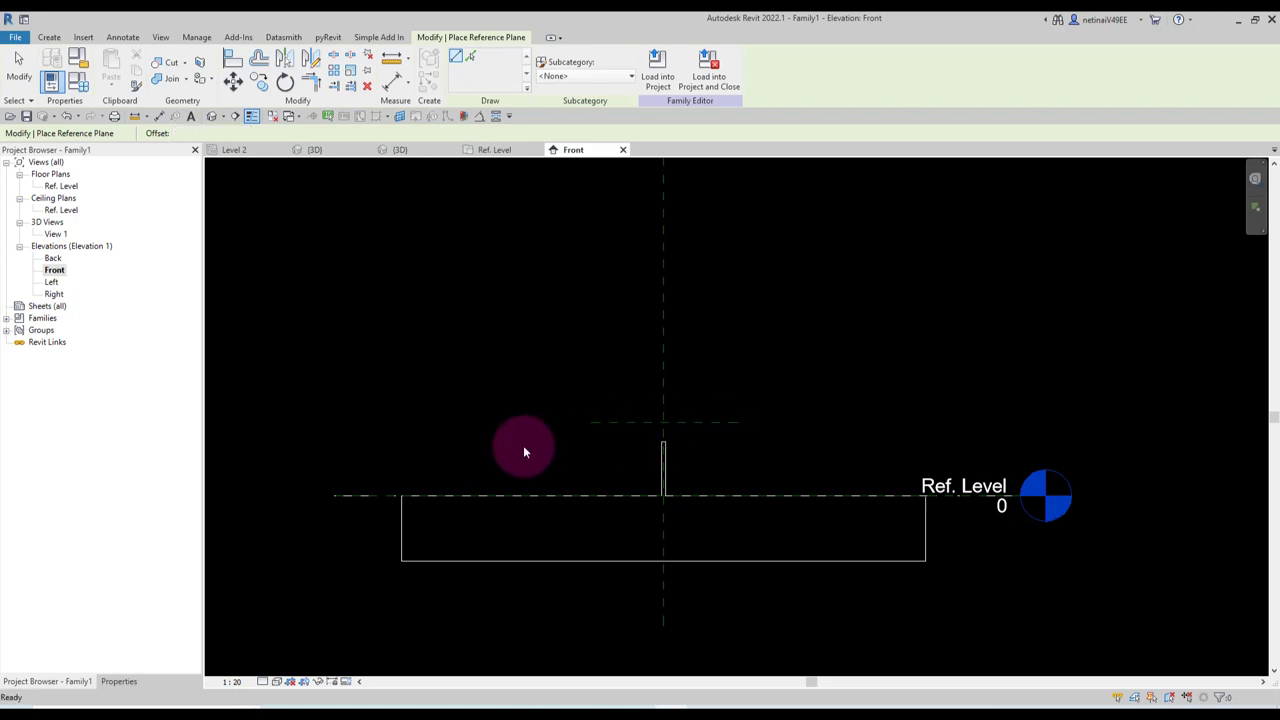
pyautogui.press('d')
pyautogui.press('i')
pyautogui.click(366, 495)
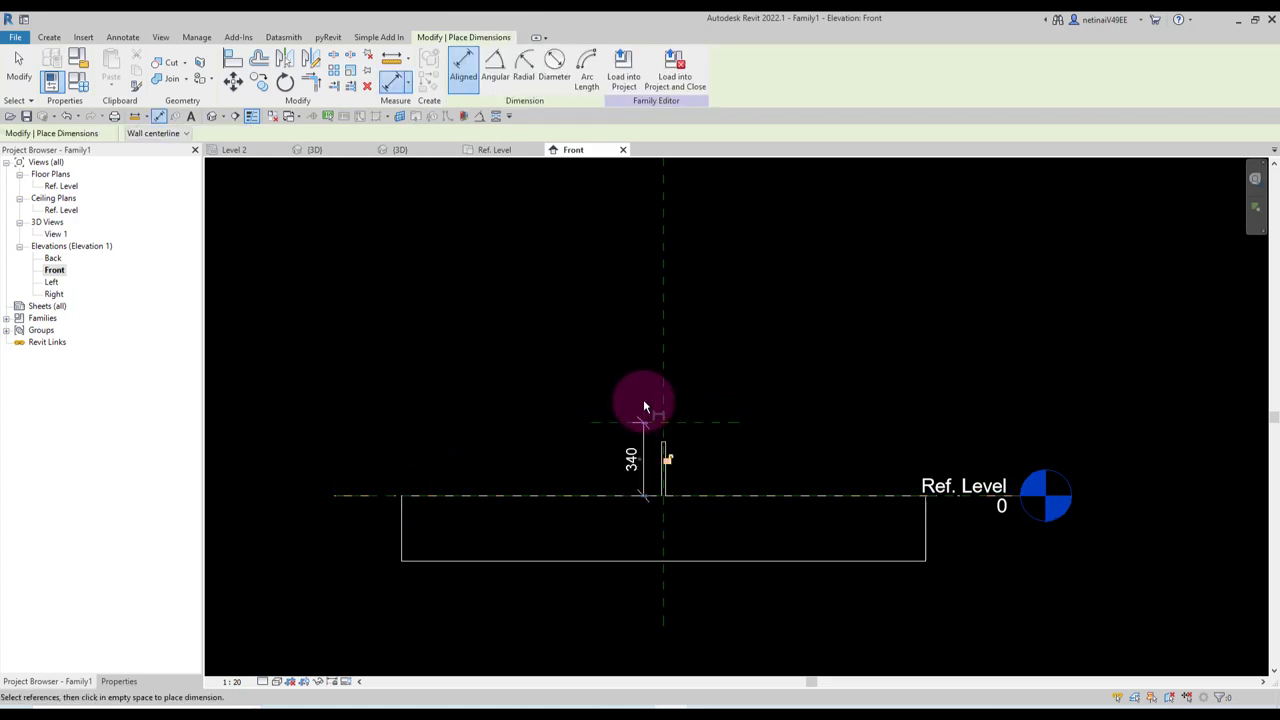
pyautogui.click(644, 407)
pyautogui.scroll(2, 644, 407)
pyautogui.press('Escape')
pyautogui.press('Escape')
# Label the 340 dimension with a new instance parameter H.
pyautogui.click(649, 471)
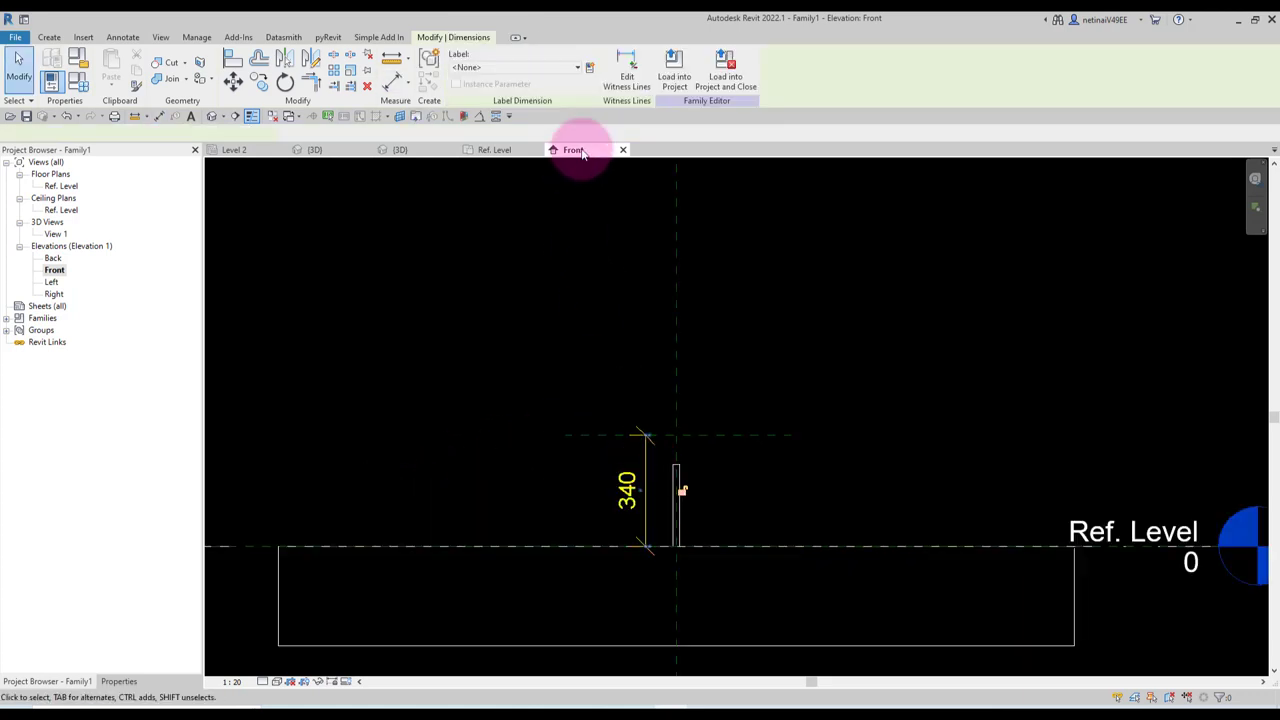
pyautogui.click(592, 67)
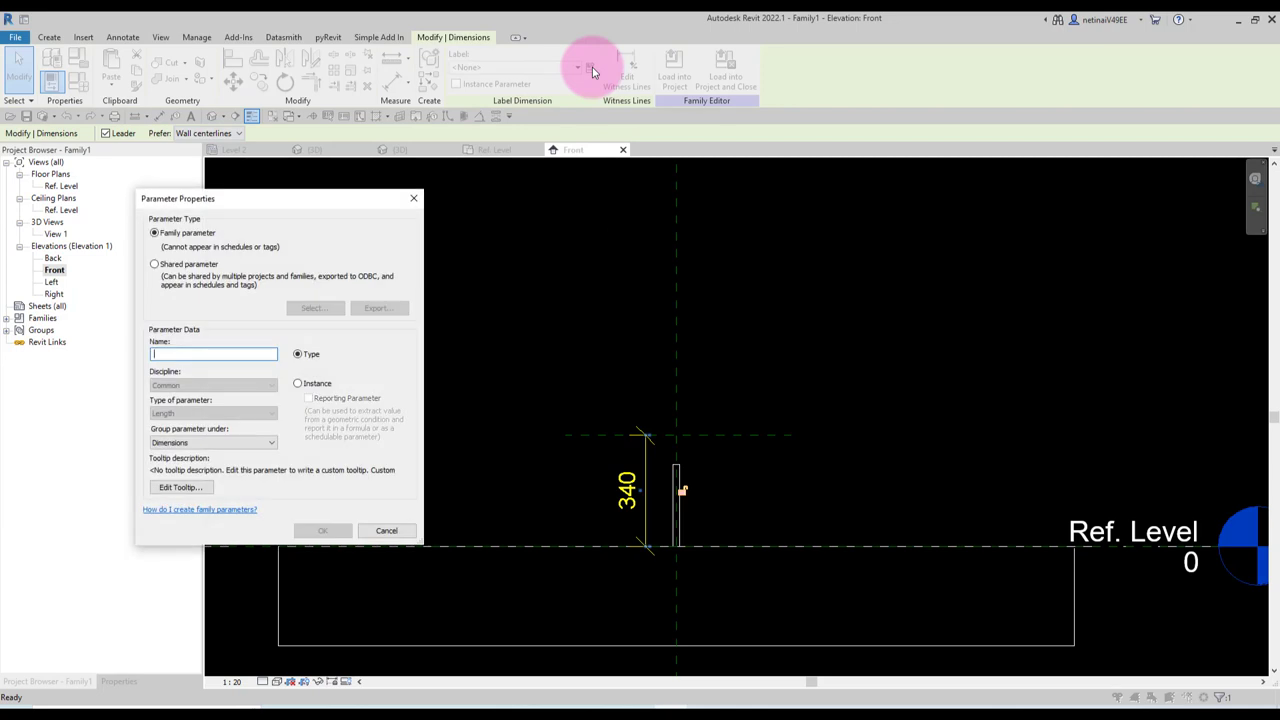
pyautogui.click(305, 383)
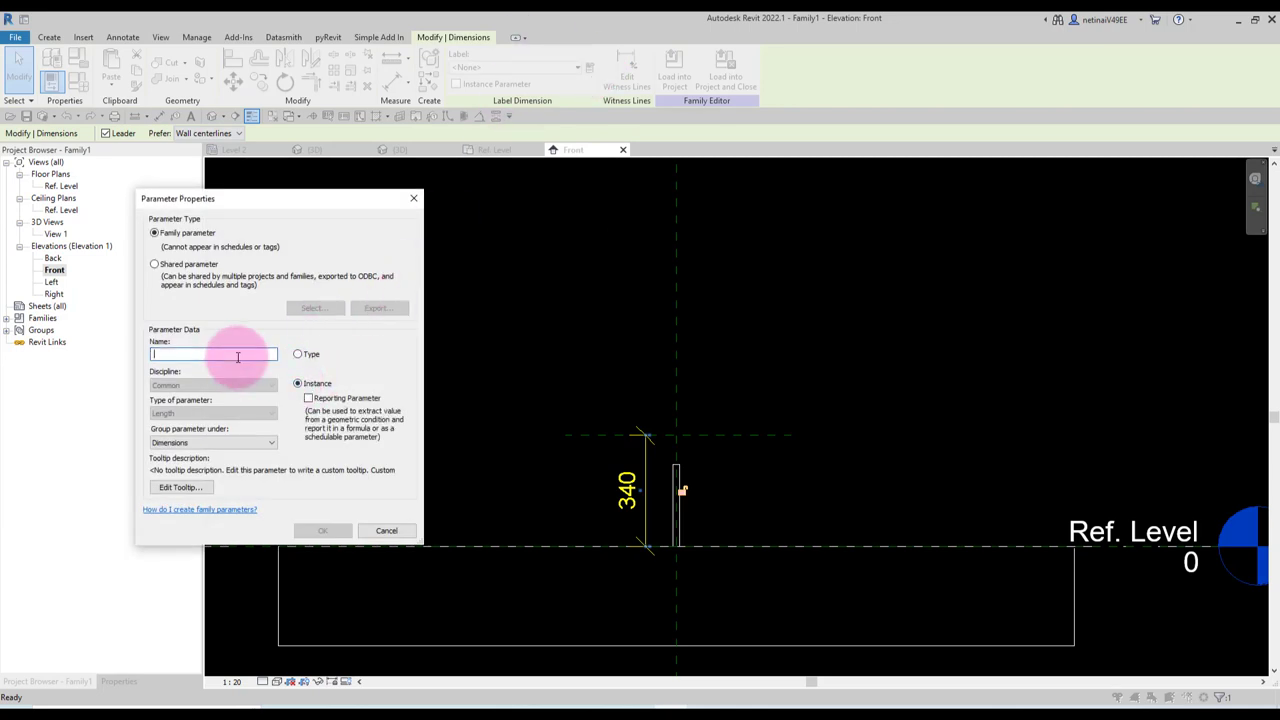
pyautogui.write('H')
pyautogui.press('Return')
pyautogui.click(746, 606)
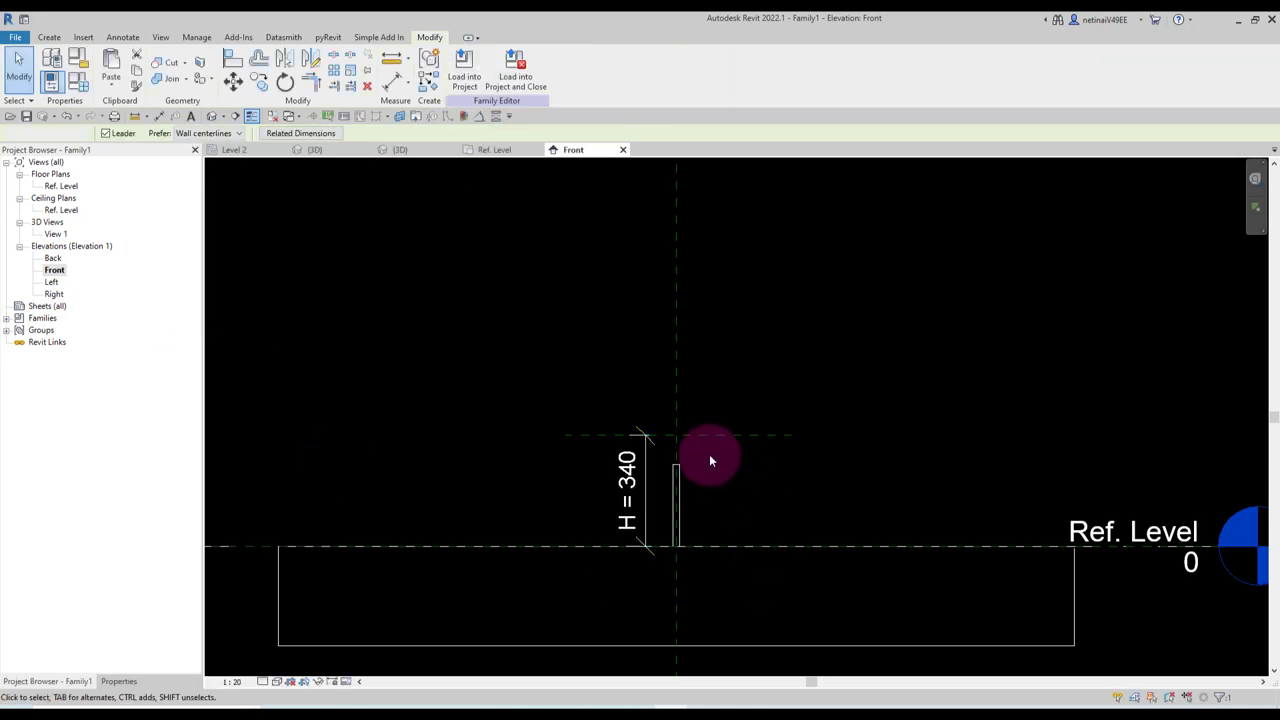
# Stretch the pipe extrusion's top up to the new reference plane.
pyautogui.scroll(2, 709, 454)
pyautogui.click(664, 485)
pyautogui.moveTo(661, 468); pyautogui.dragTo(664, 427)
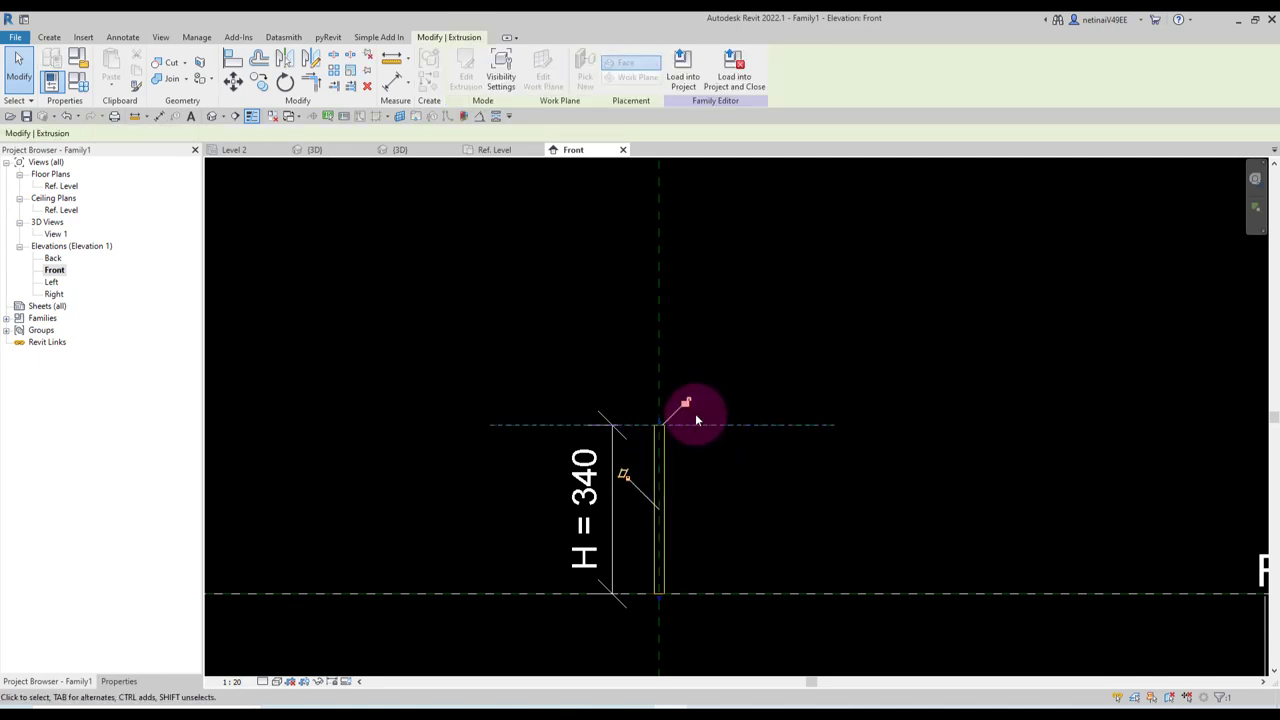
pyautogui.scroll(-2, 690, 407)
pyautogui.press('Escape')
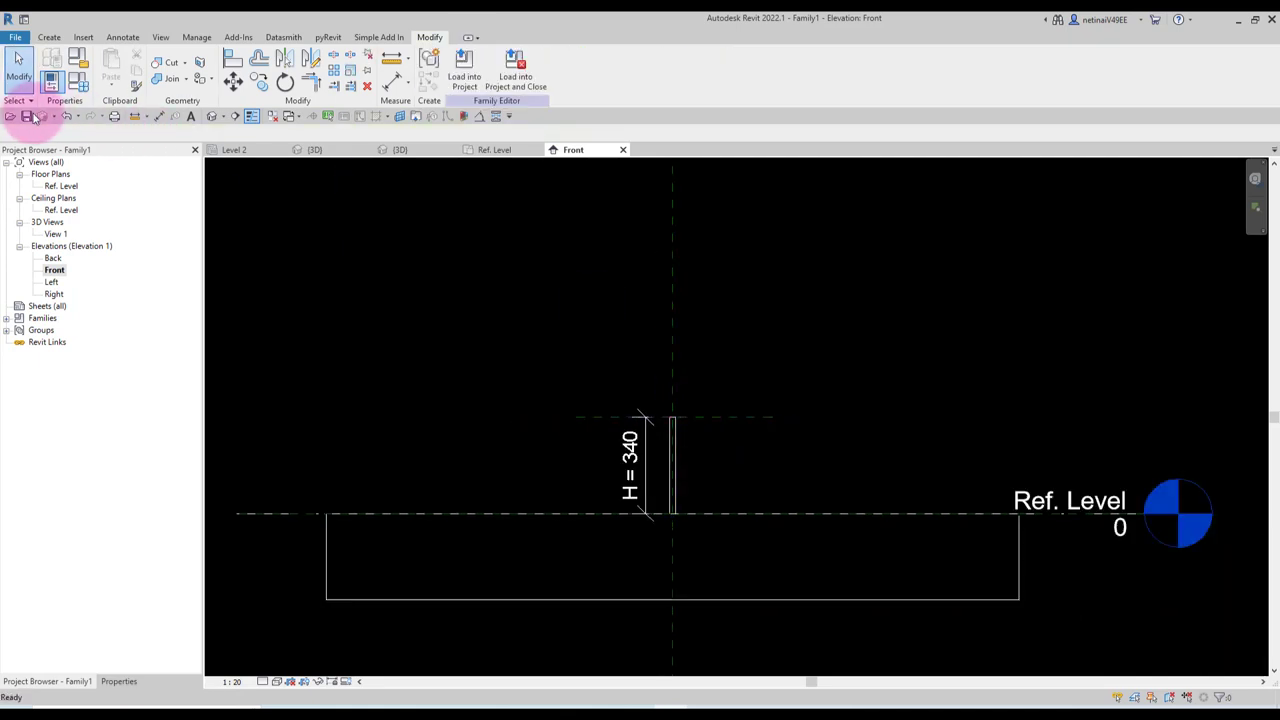
# Save the family to the Desktop as Corrugate.rfa.
pyautogui.hotkey('ctrl', 's')
pyautogui.click(558, 470)
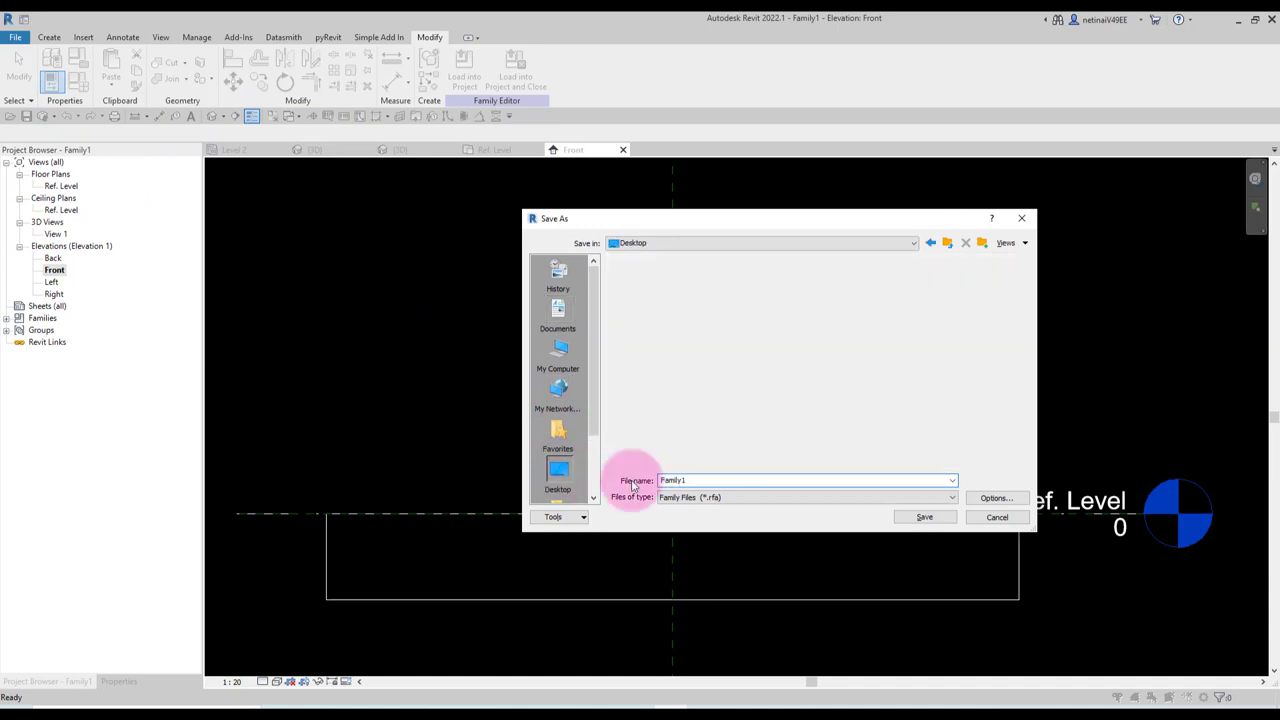
pyautogui.click(704, 481)
pyautogui.write('Corrugate')
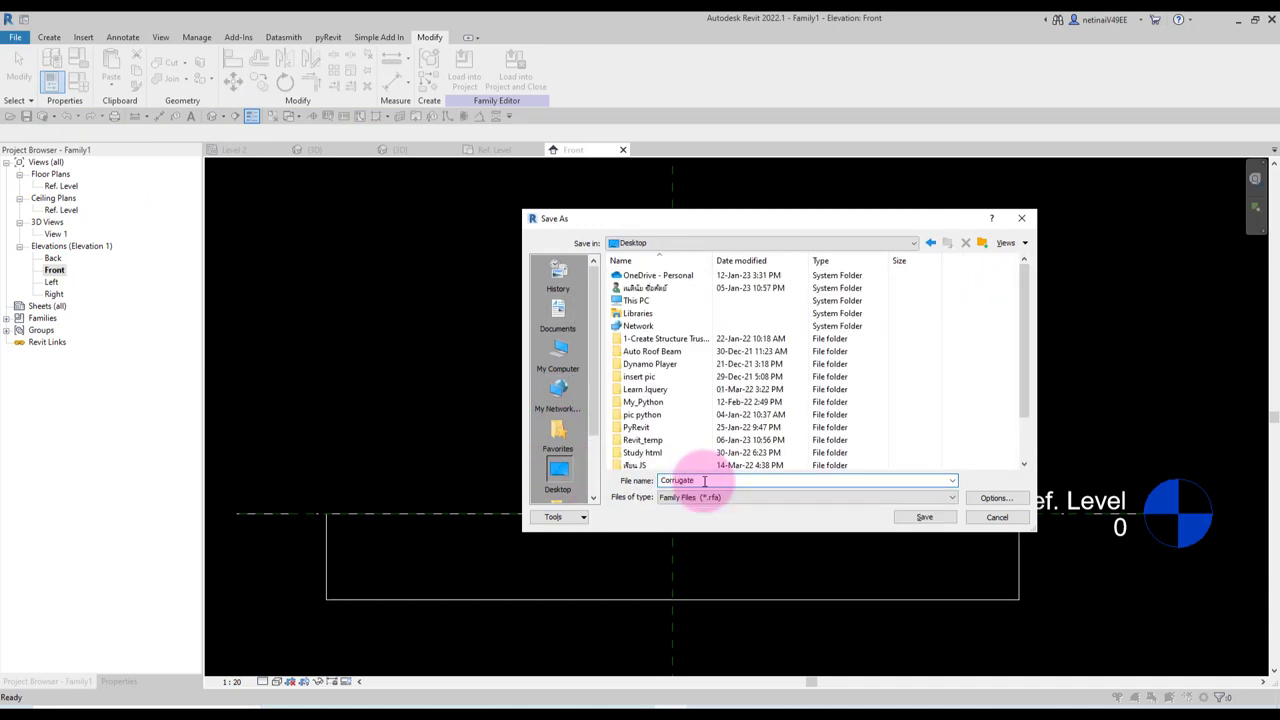
pyautogui.press('Return')
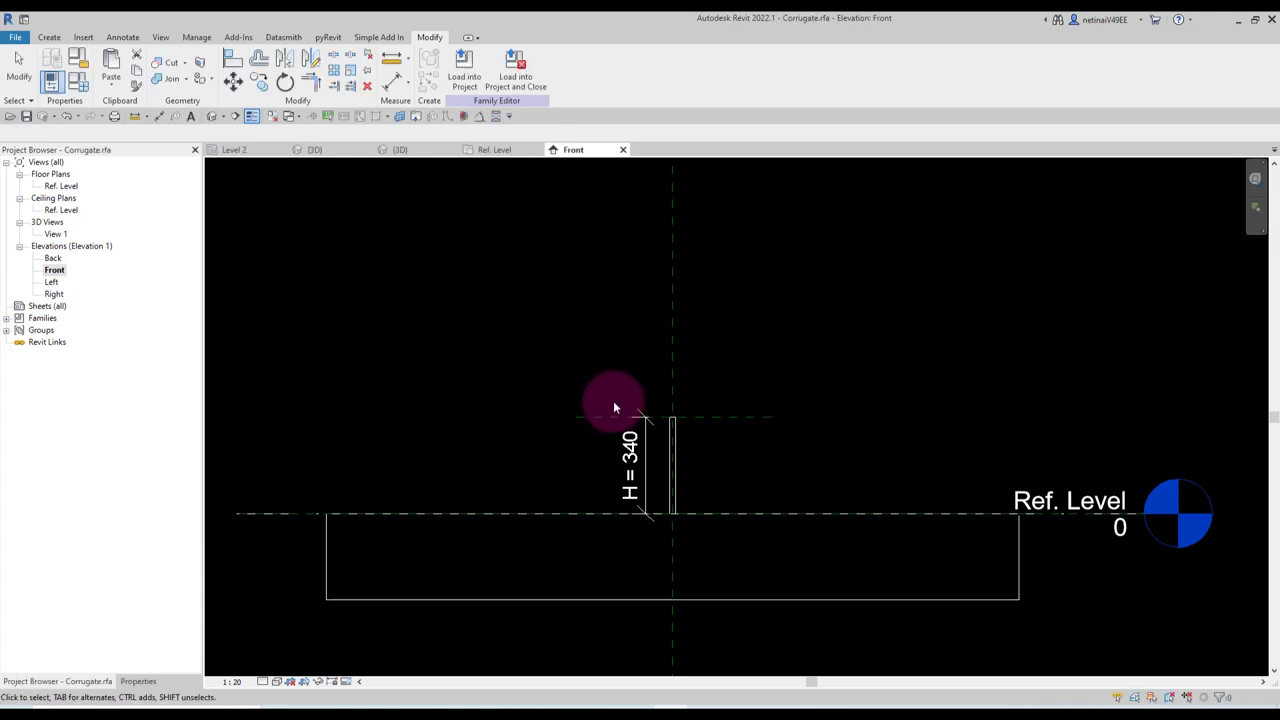
# Set the family category to Structural Connections.
pyautogui.click(78, 57)
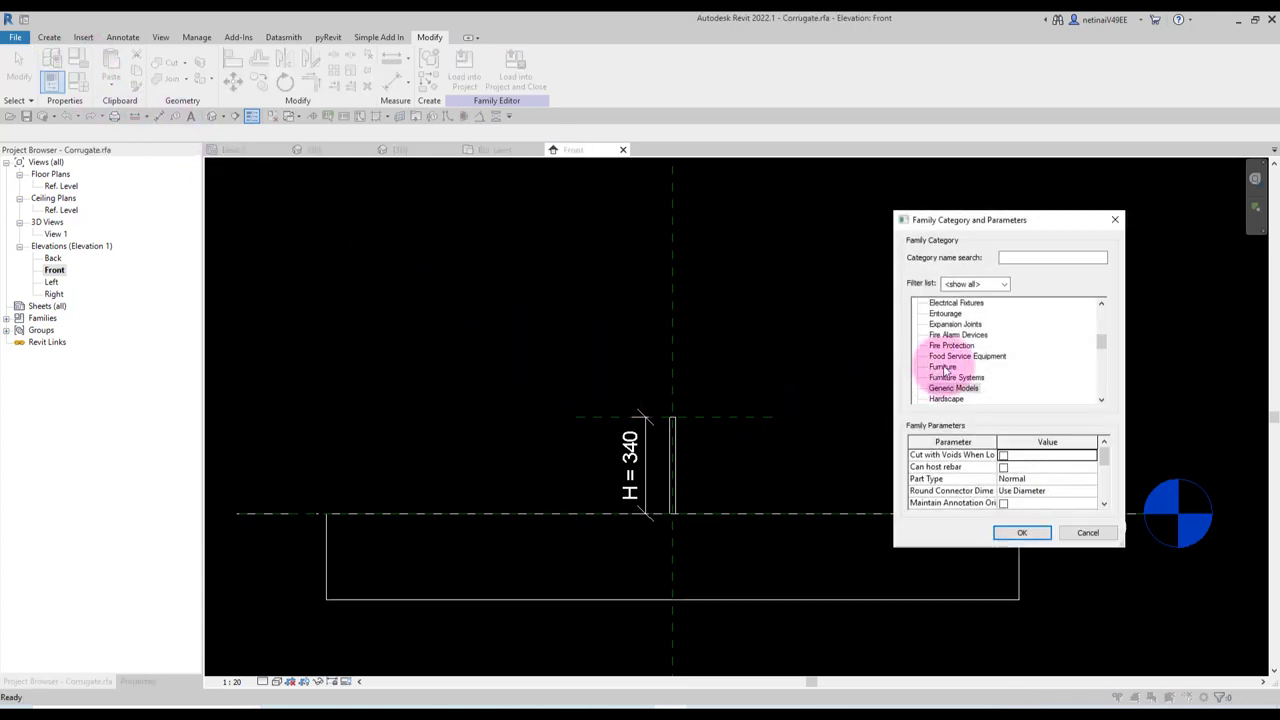
pyautogui.moveTo(943, 370); pyautogui.dragTo(957, 378)
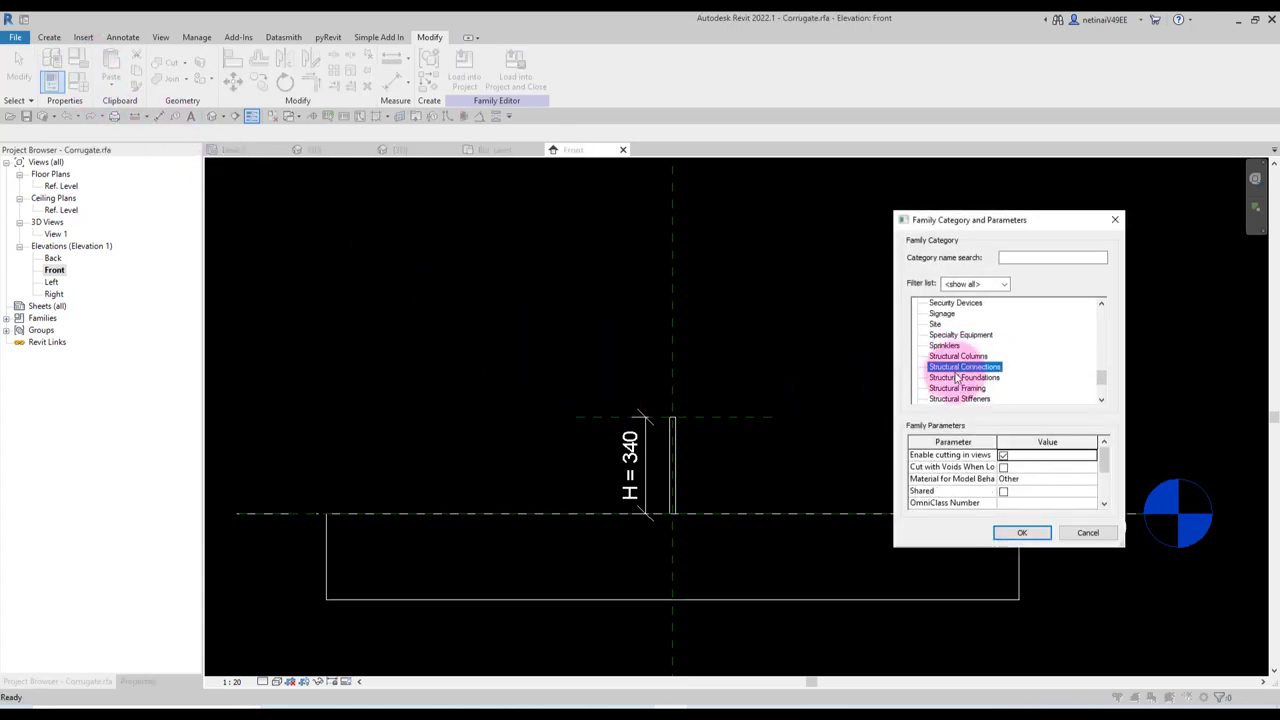
pyautogui.click(1025, 540)
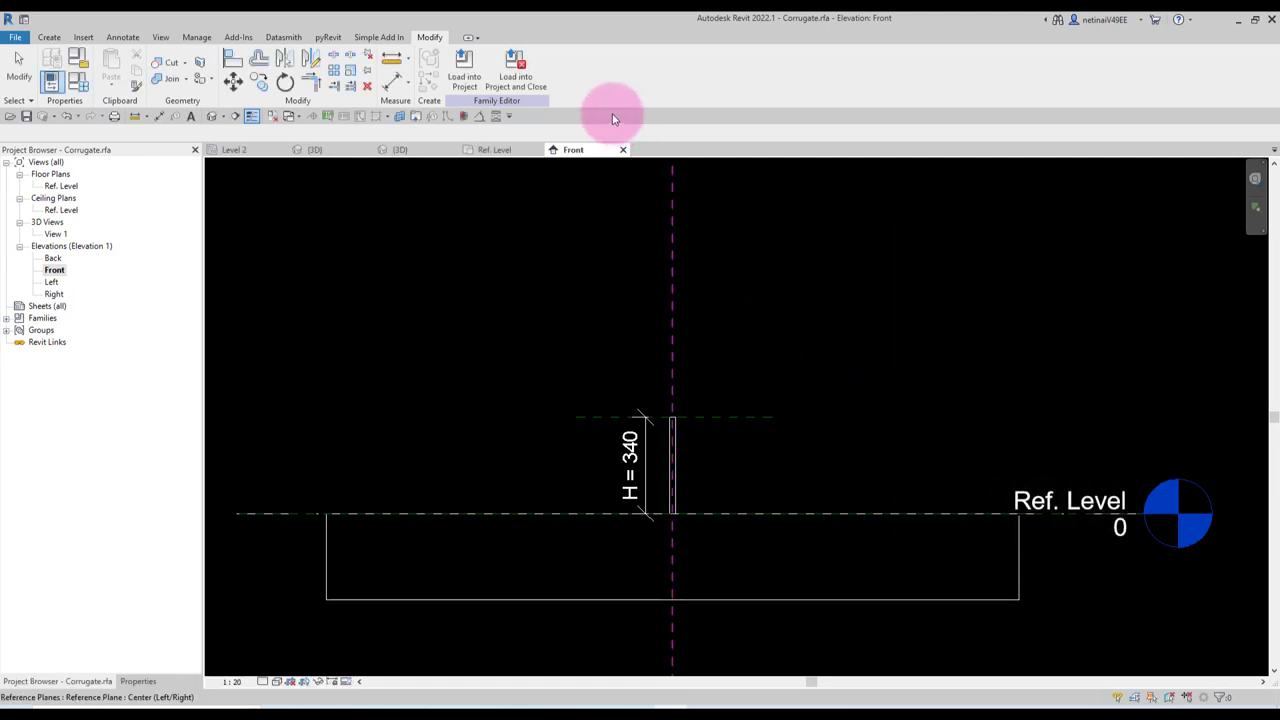
# Load Corrugate into M_Concrete-Rectangular-Column.rfa, saving changes to Corrugate.rfa.
pyautogui.click(519, 93)
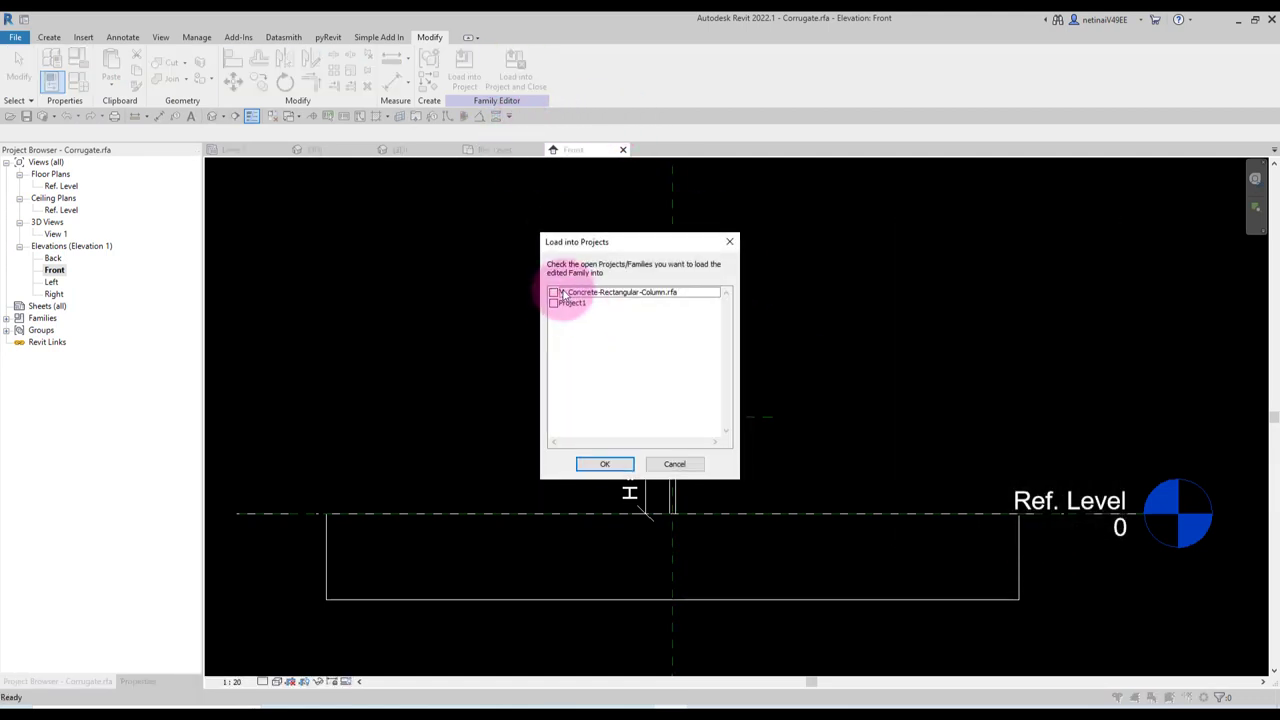
pyautogui.click(555, 293)
pyautogui.click(604, 463)
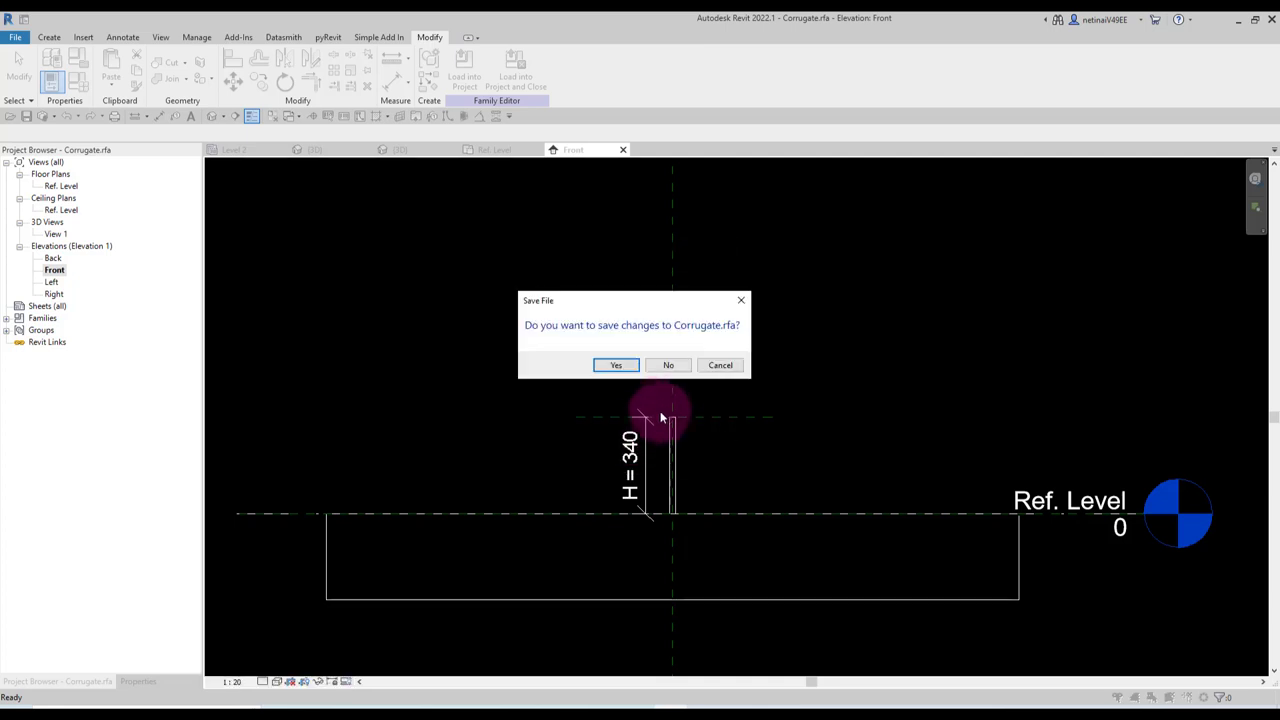
pyautogui.click(610, 365)
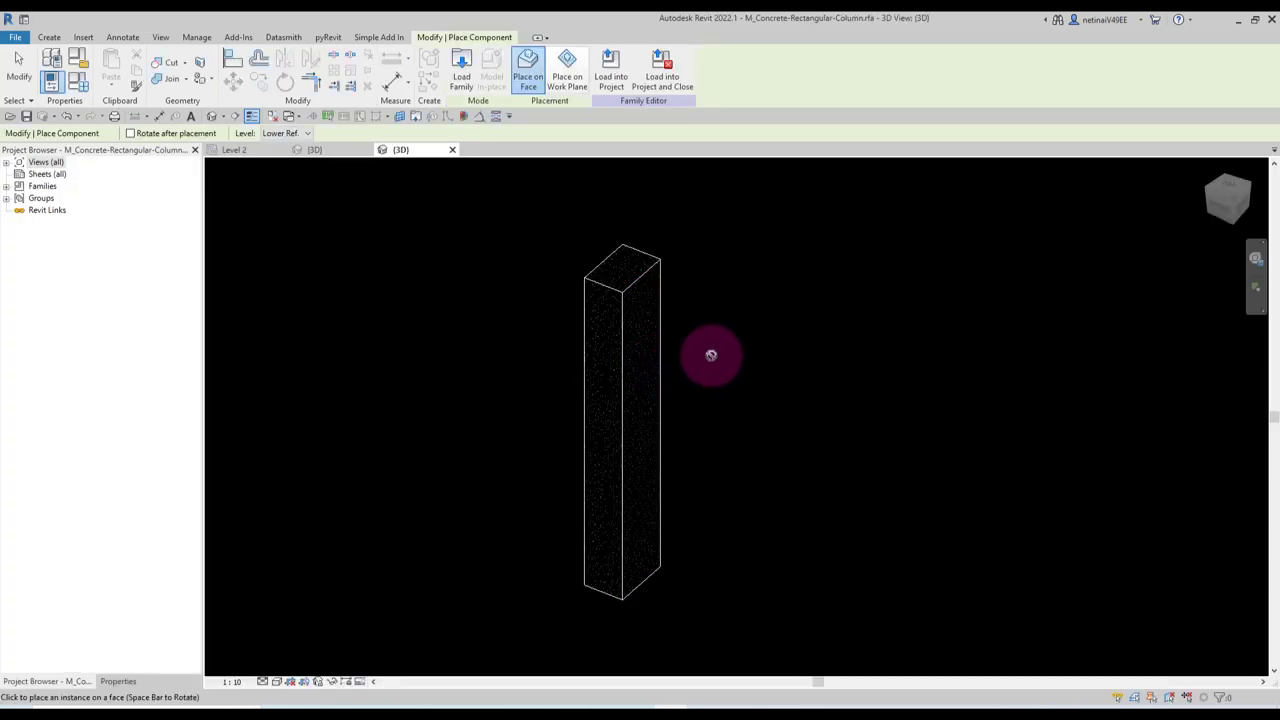
# Open the column family's Lower Ref. Level floor plan.
pyautogui.scroll(3, 640, 245)
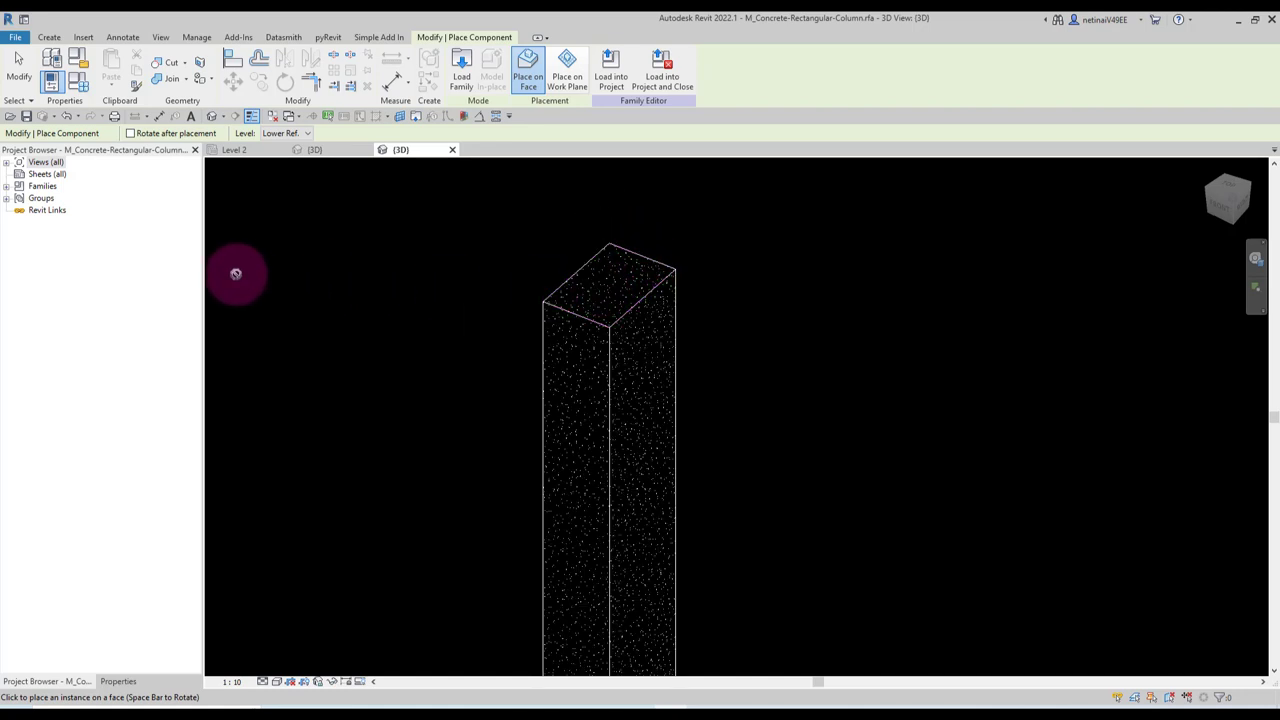
pyautogui.click(6, 163)
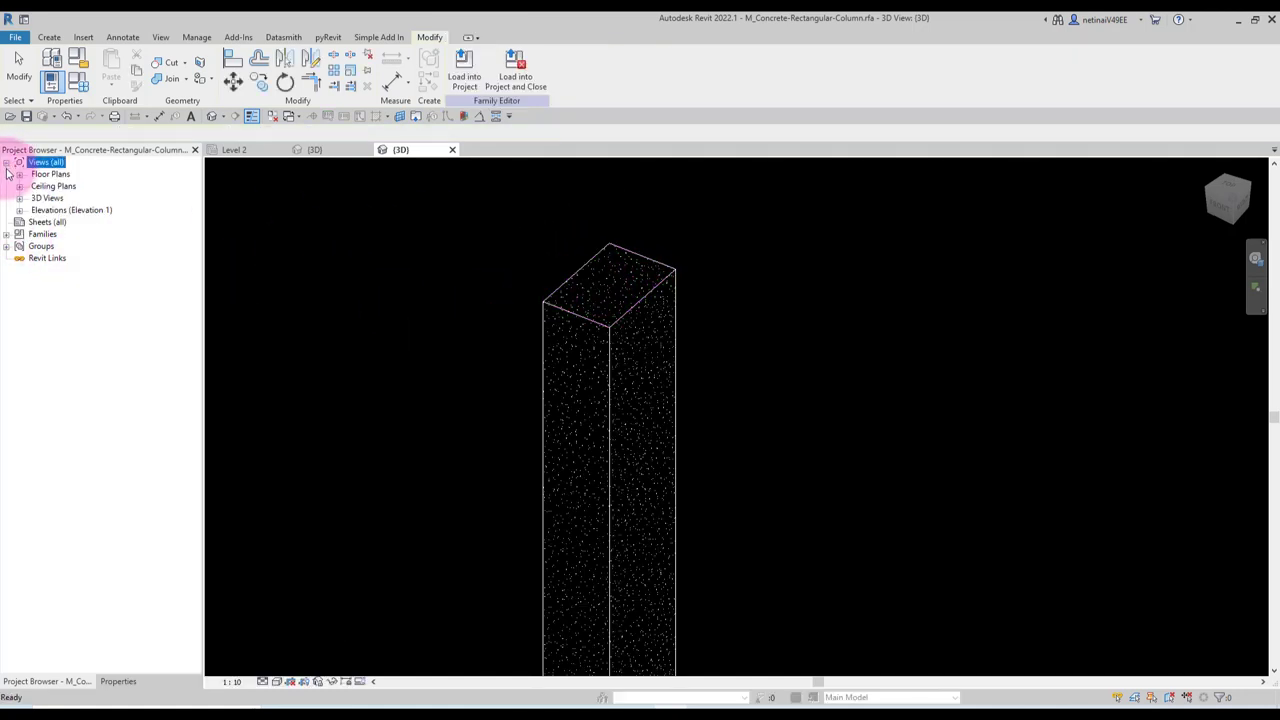
pyautogui.click(20, 175)
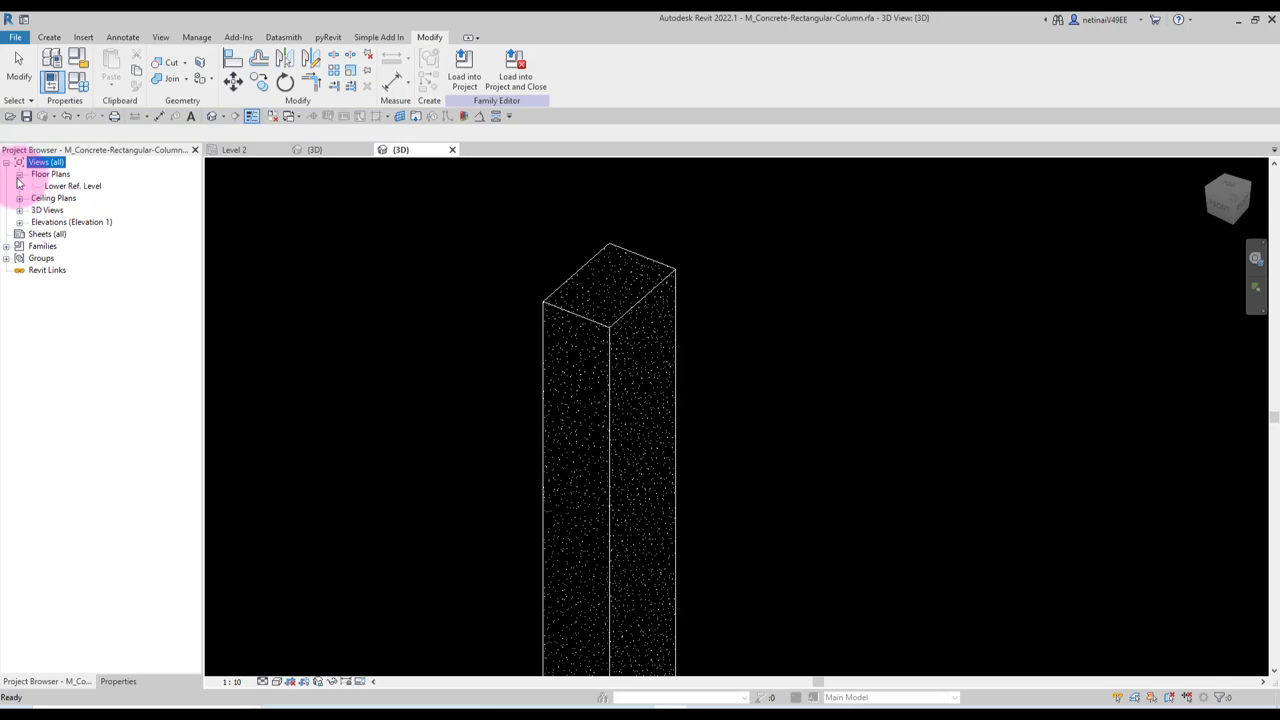
pyautogui.doubleClick(79, 188)
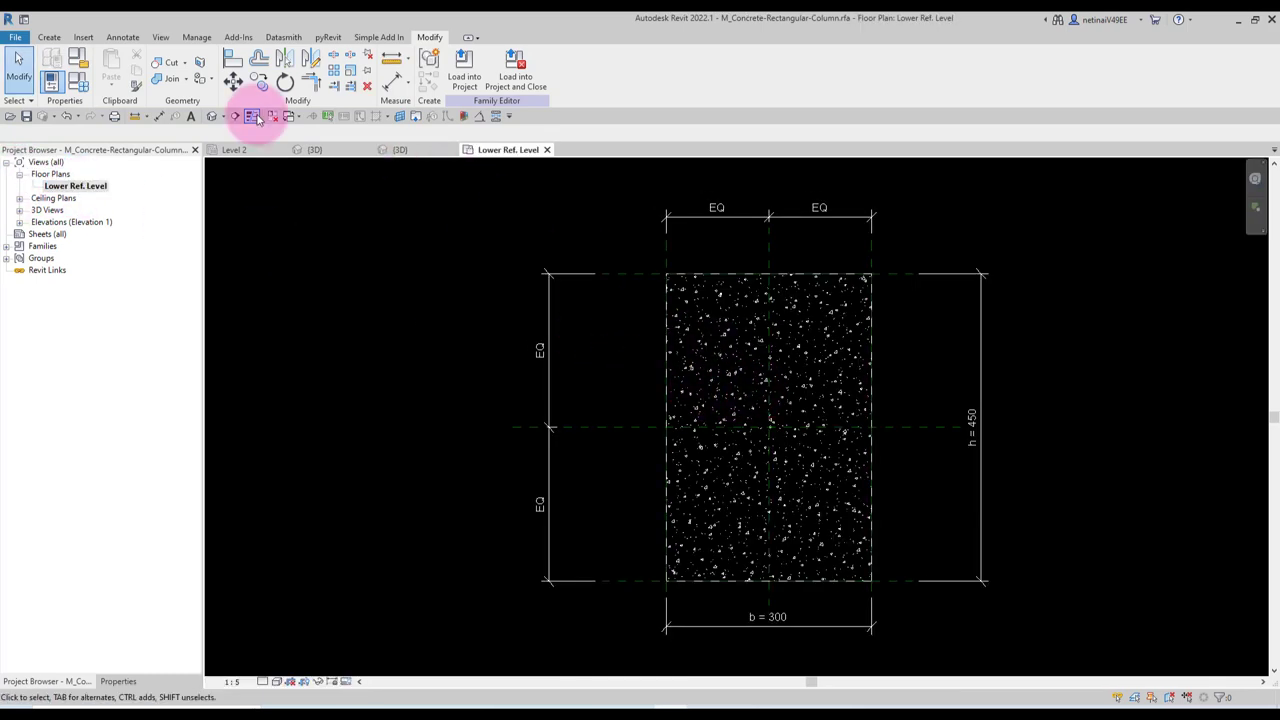
# Place a Corrugate component on the Upper Ref. Level plane near the column's upper-left area.
pyautogui.click(49, 37)
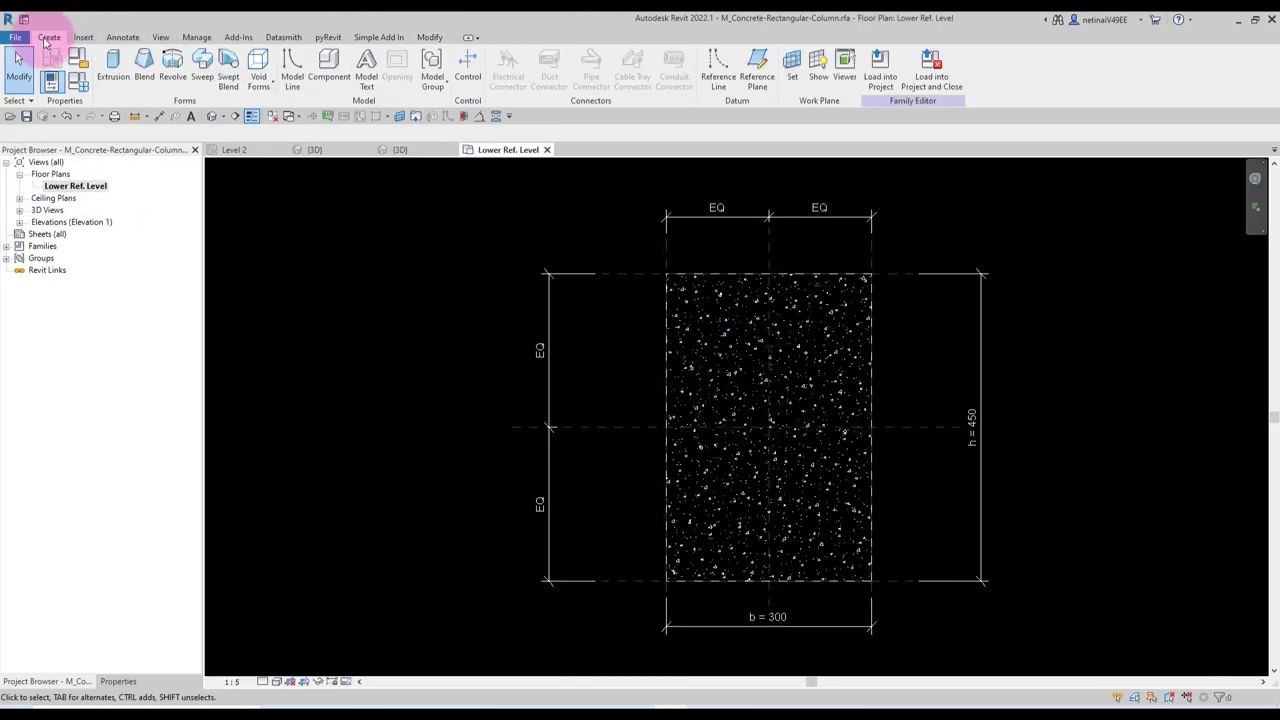
pyautogui.click(329, 63)
pyautogui.click(614, 64)
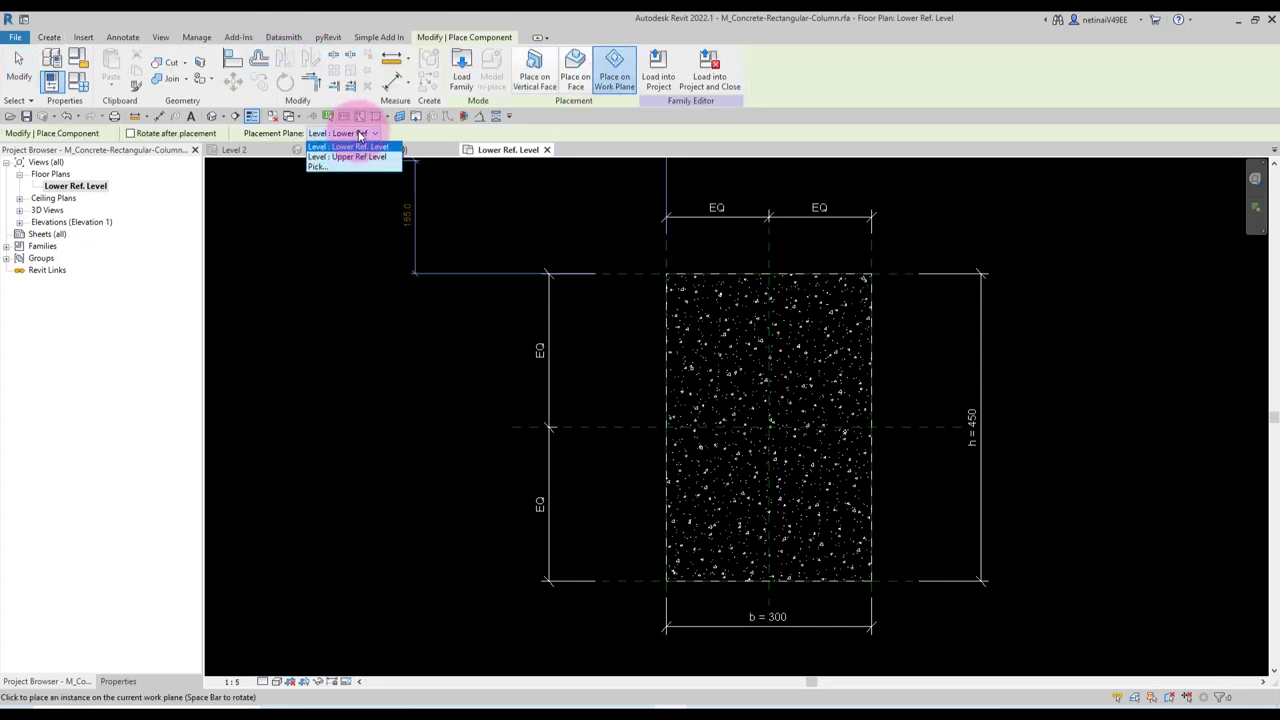
pyautogui.click(358, 157)
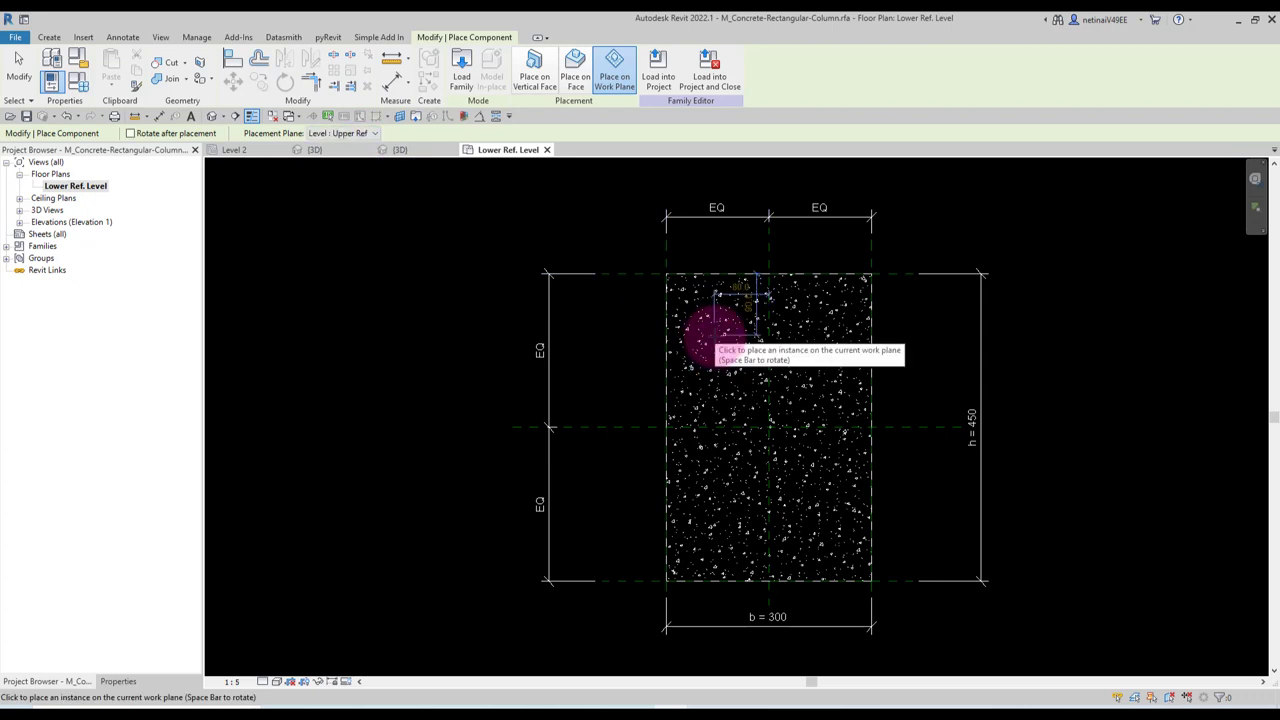
pyautogui.click(716, 340)
pyautogui.press('Escape')
pyautogui.scroll(-1, 576, 357)
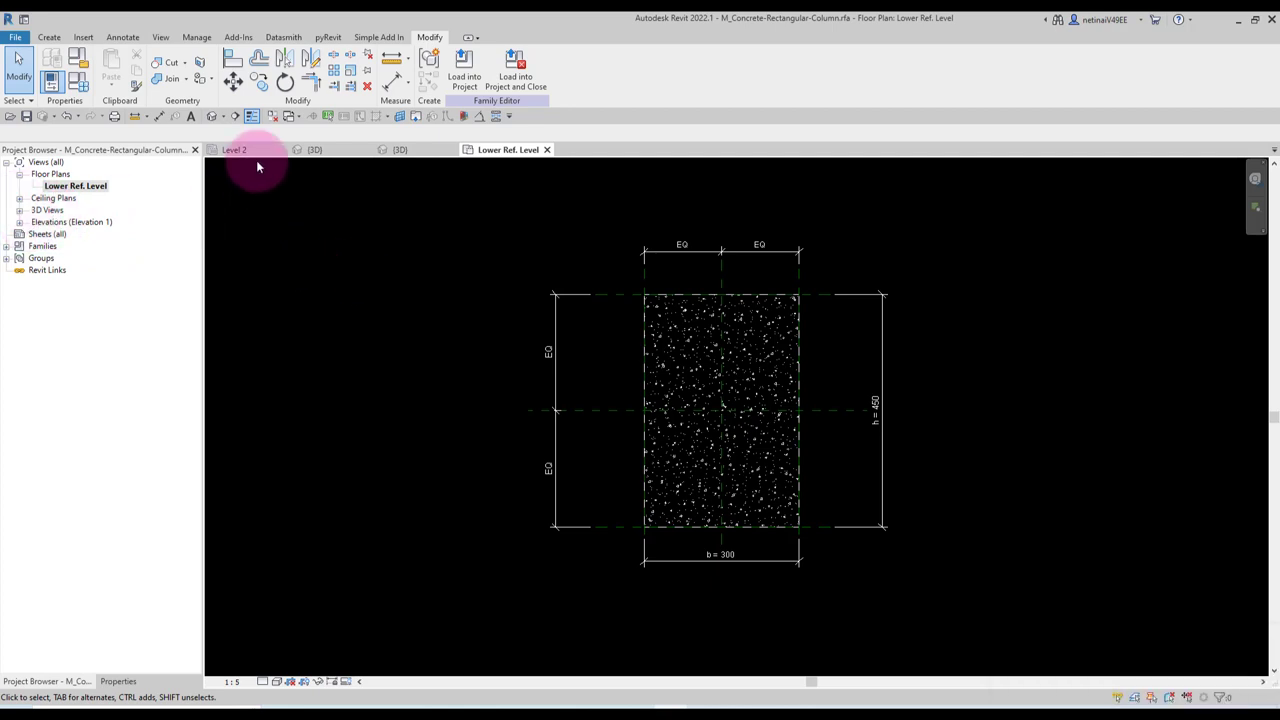
# Check the plan's view range and the level heights in the Front elevation.
pyautogui.click(162, 40)
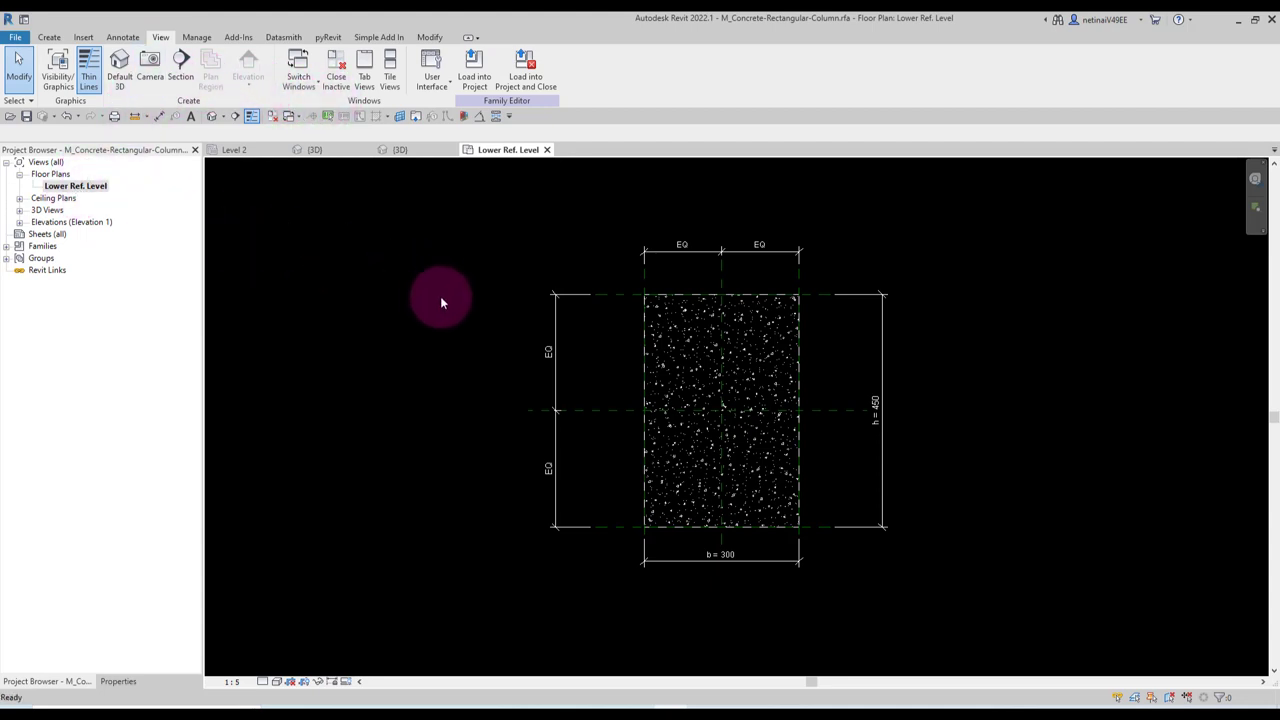
pyautogui.press('v')
pyautogui.press('r')
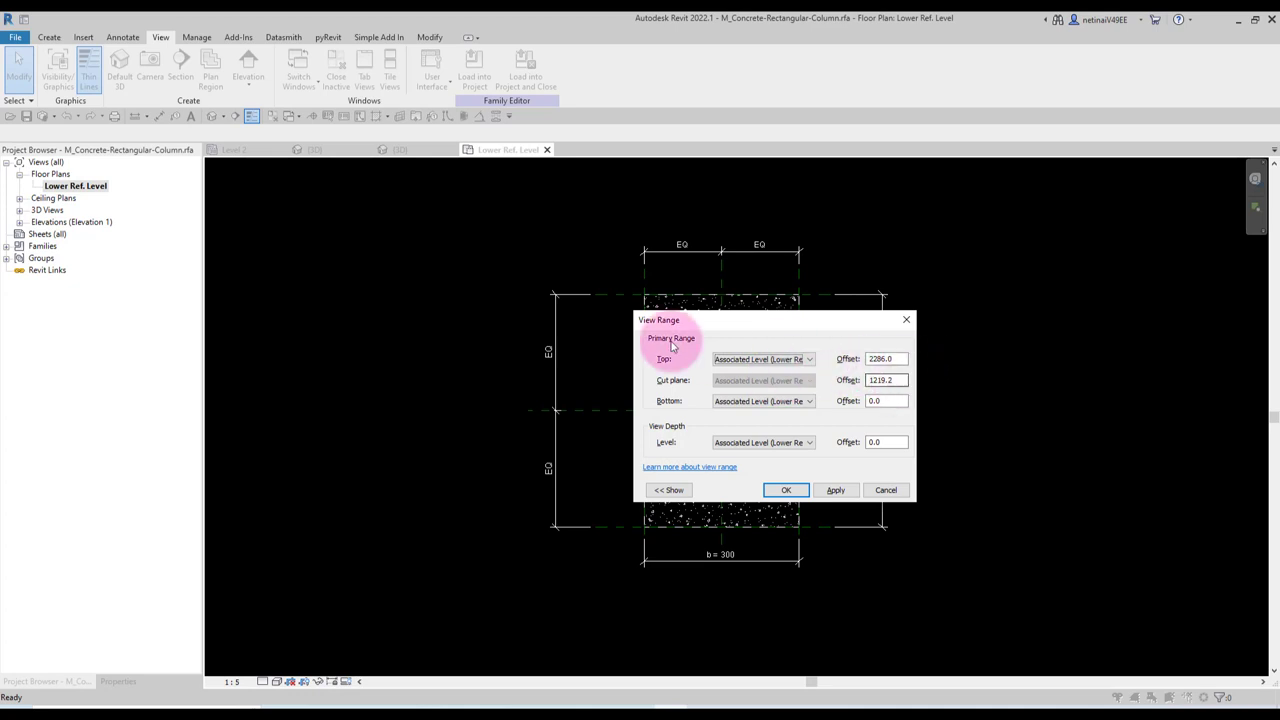
pyautogui.press('Escape')
pyautogui.click(19, 222)
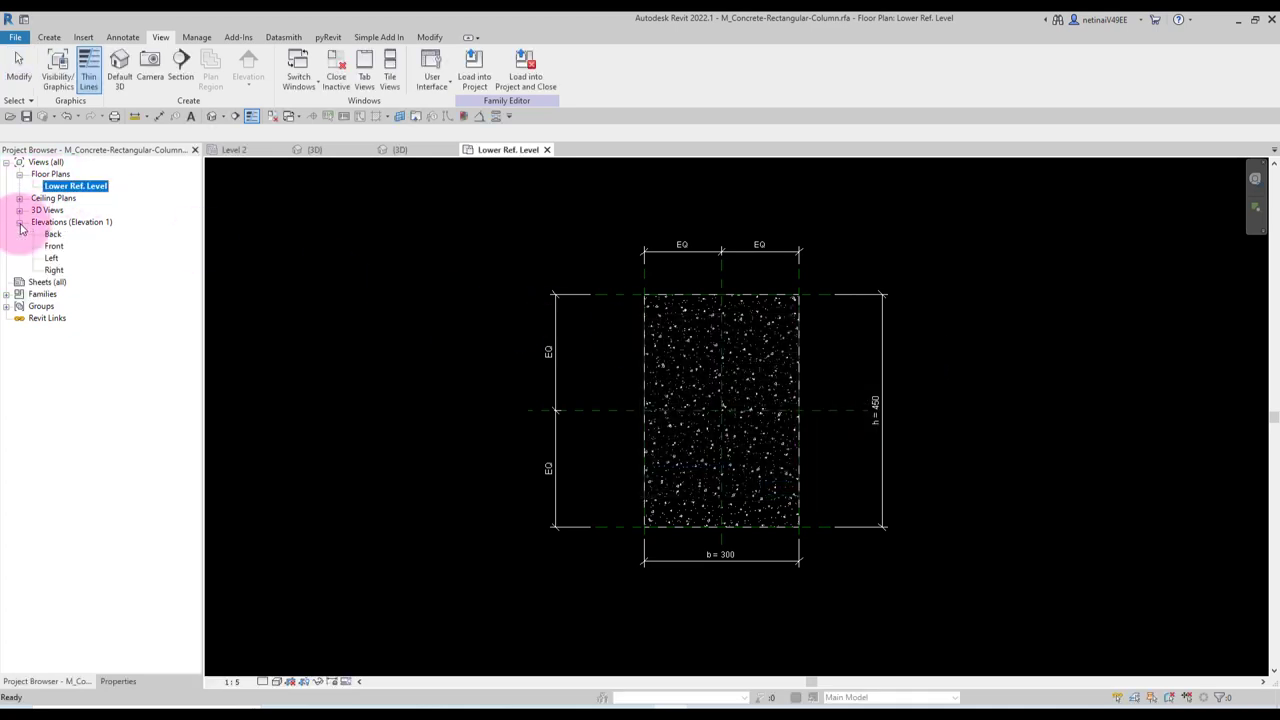
pyautogui.doubleClick(54, 246)
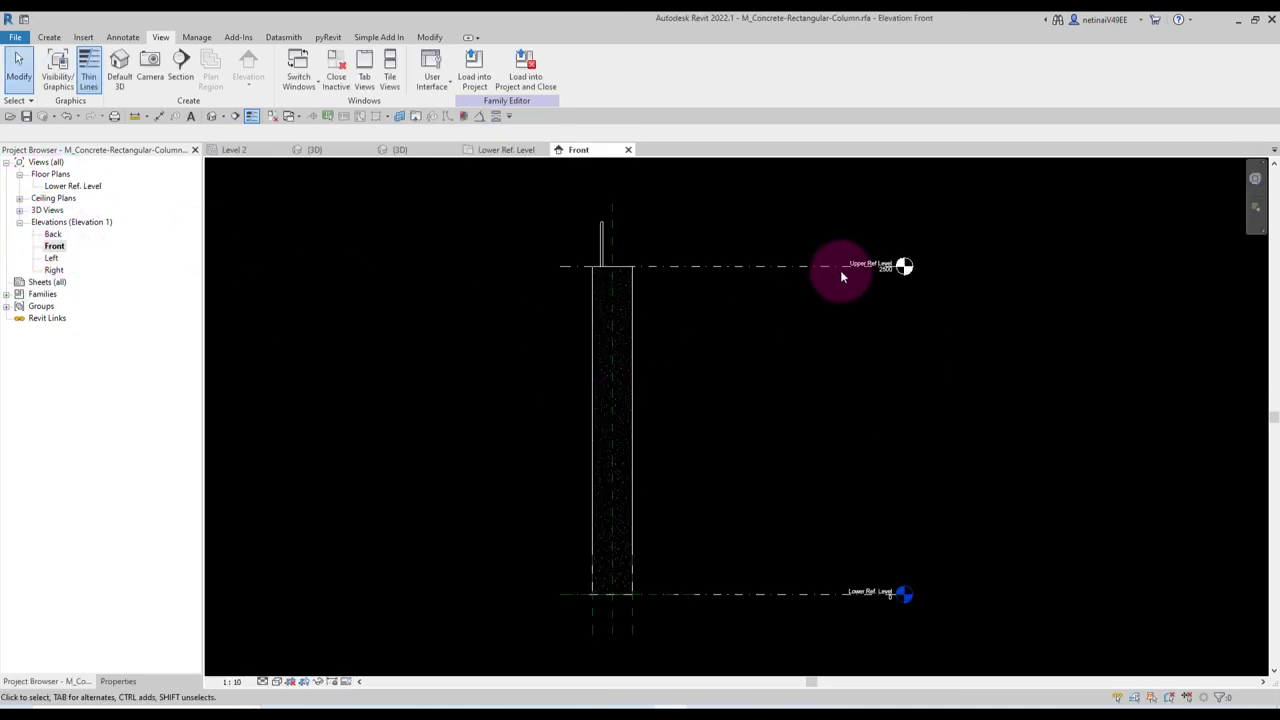
pyautogui.scroll(2, 889, 304)
pyautogui.scroll(-3, 904, 308)
pyautogui.scroll(2, 860, 313)
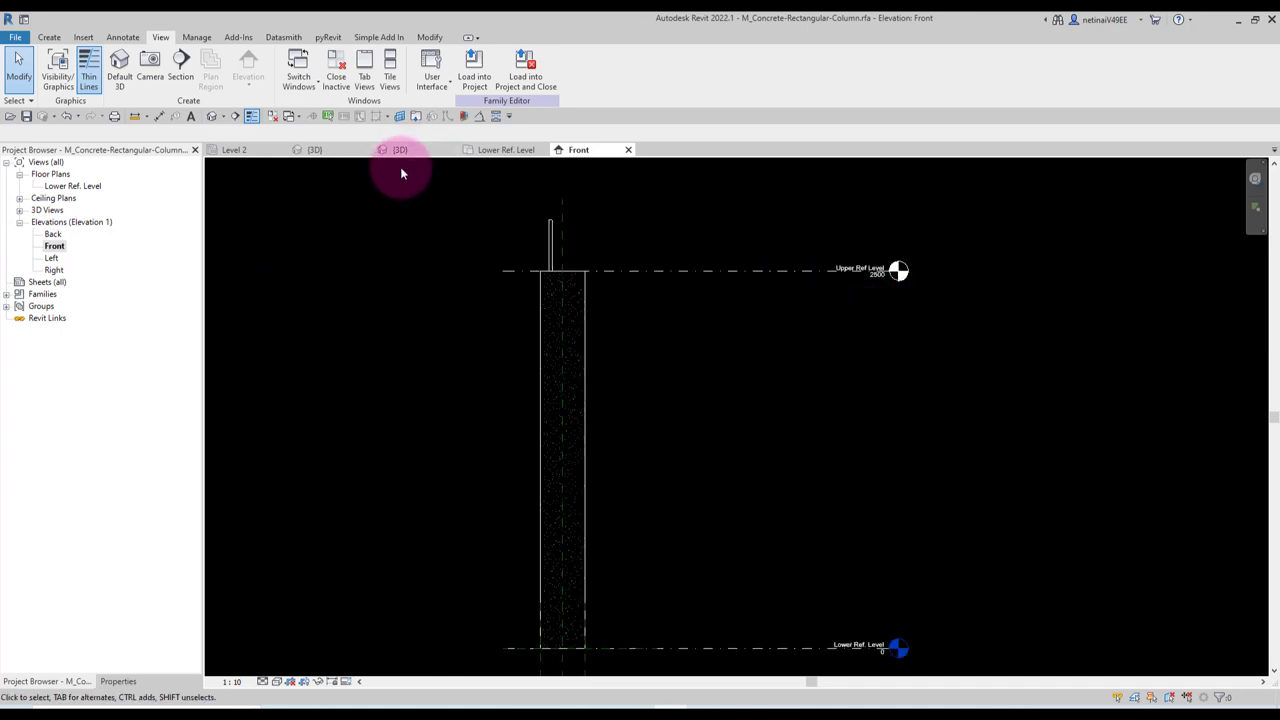
# Back in Lower Ref. Level, set the view range cut plane offset to 3000.
pyautogui.click(63, 190)
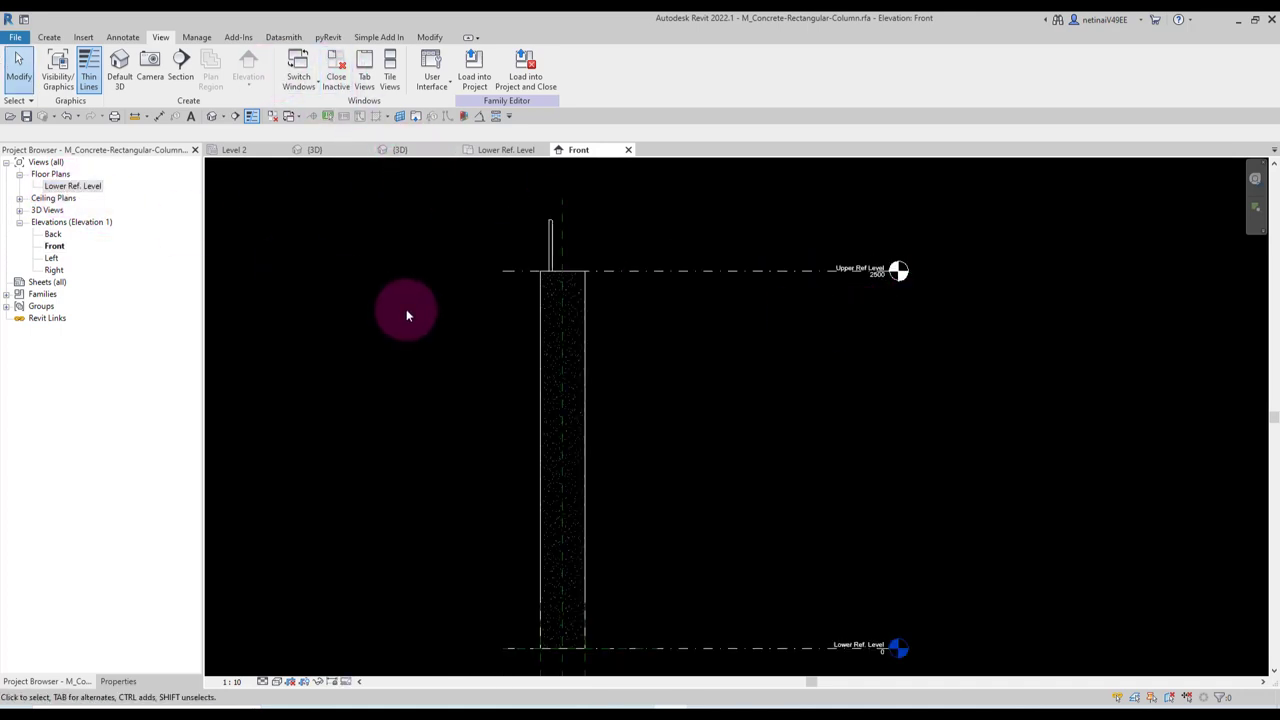
pyautogui.scroll(-2, 406, 311)
pyautogui.doubleClick(736, 535)
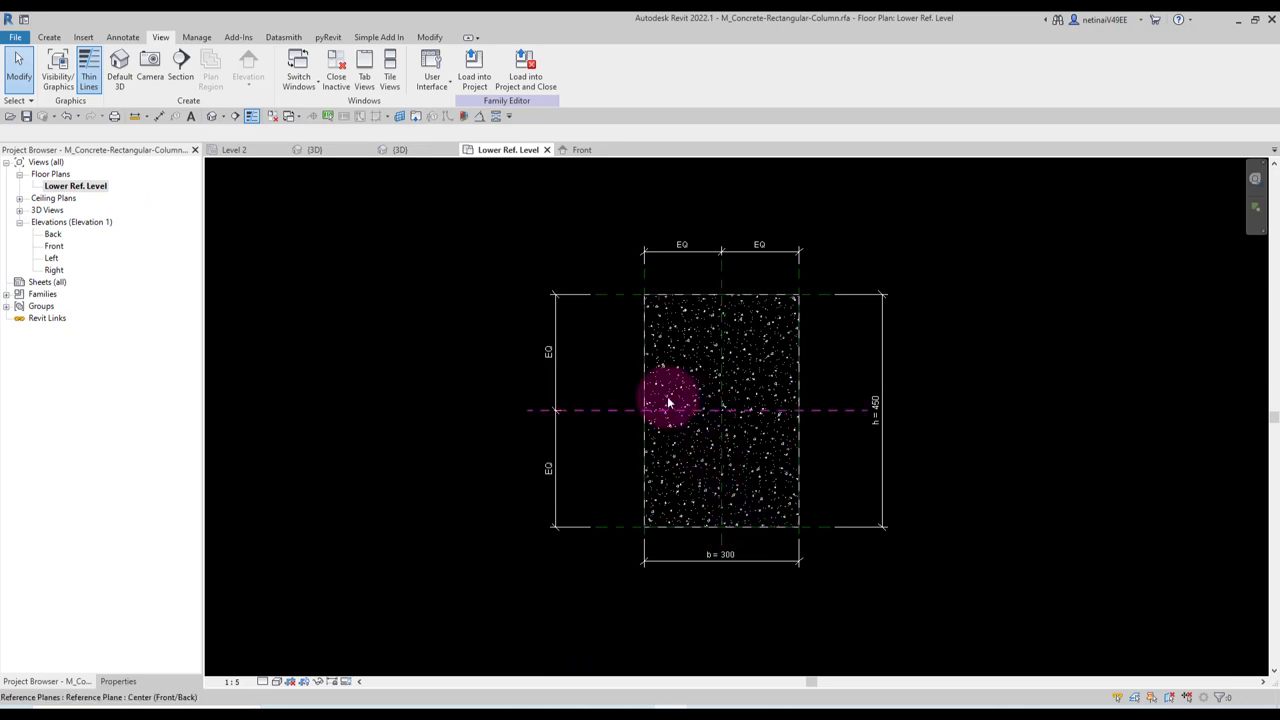
pyautogui.press('v')
pyautogui.press('r')
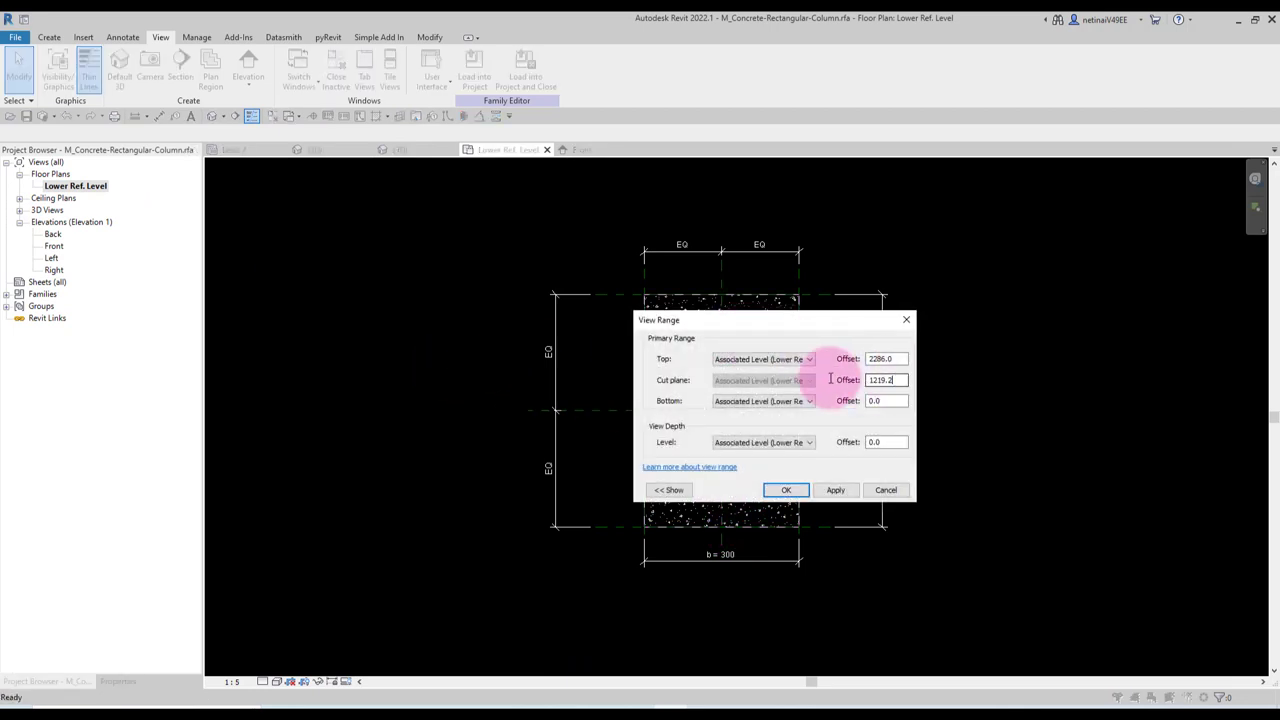
pyautogui.write('3000')
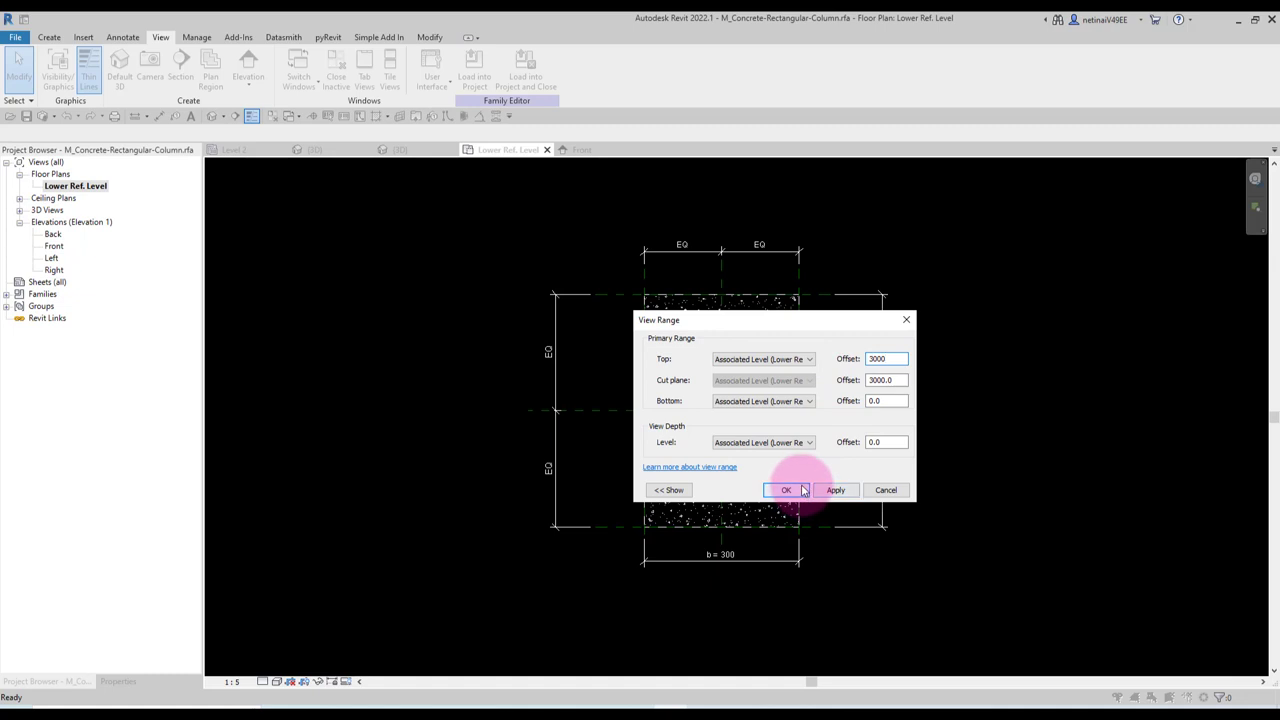
pyautogui.click(790, 489)
# Draw two vertical reference planes across the column with RP.
pyautogui.scroll(2, 800, 486)
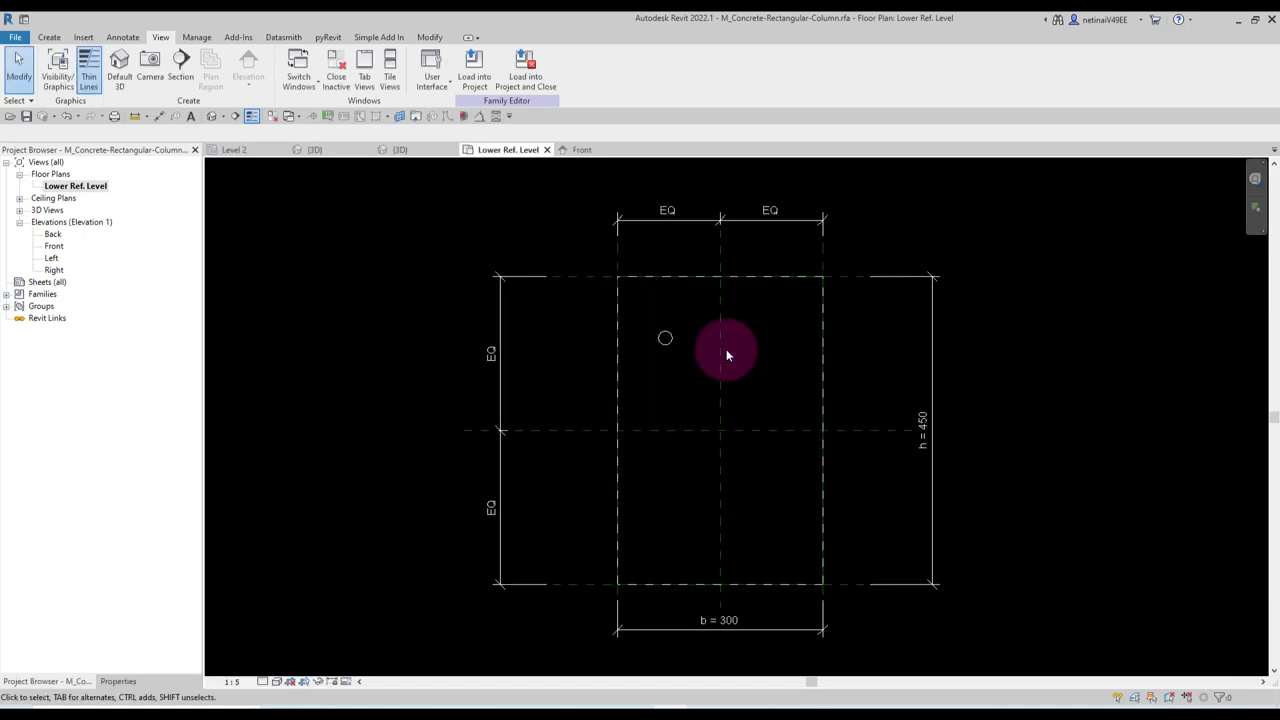
pyautogui.moveTo(729, 351); pyautogui.dragTo(674, 380, button='middle')
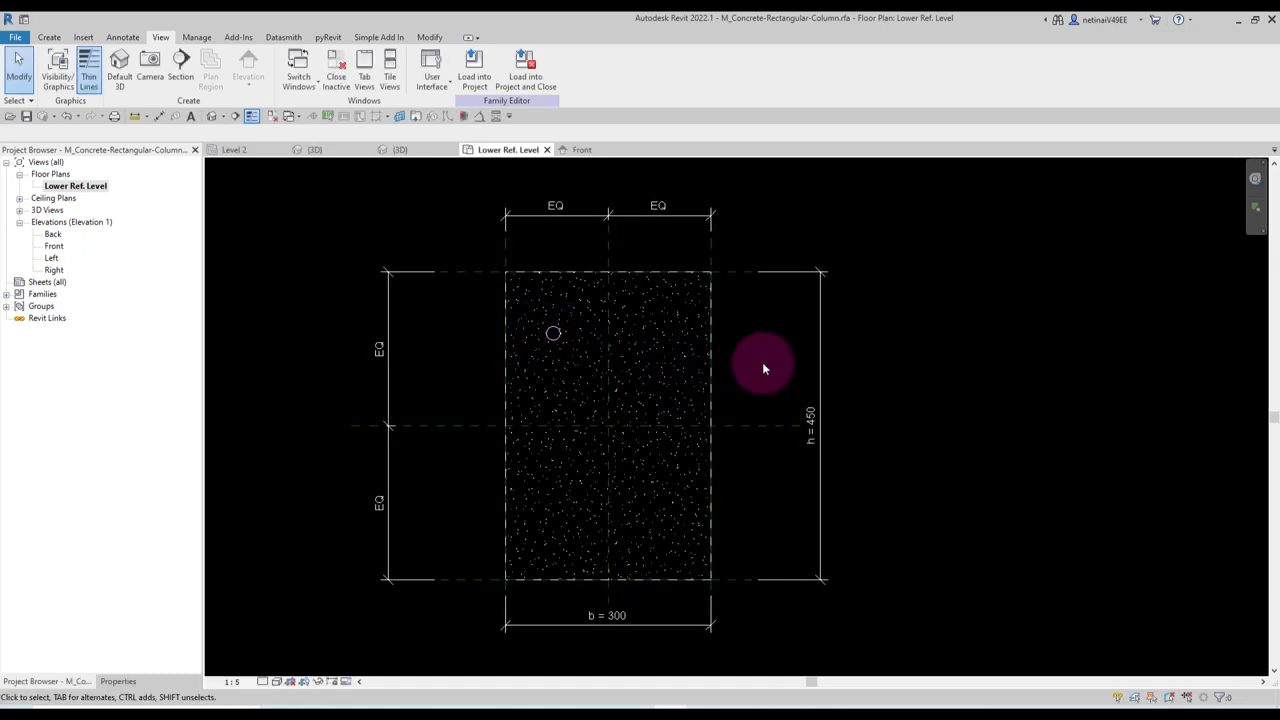
pyautogui.press('r')
pyautogui.press('p')
pyautogui.click(549, 250)
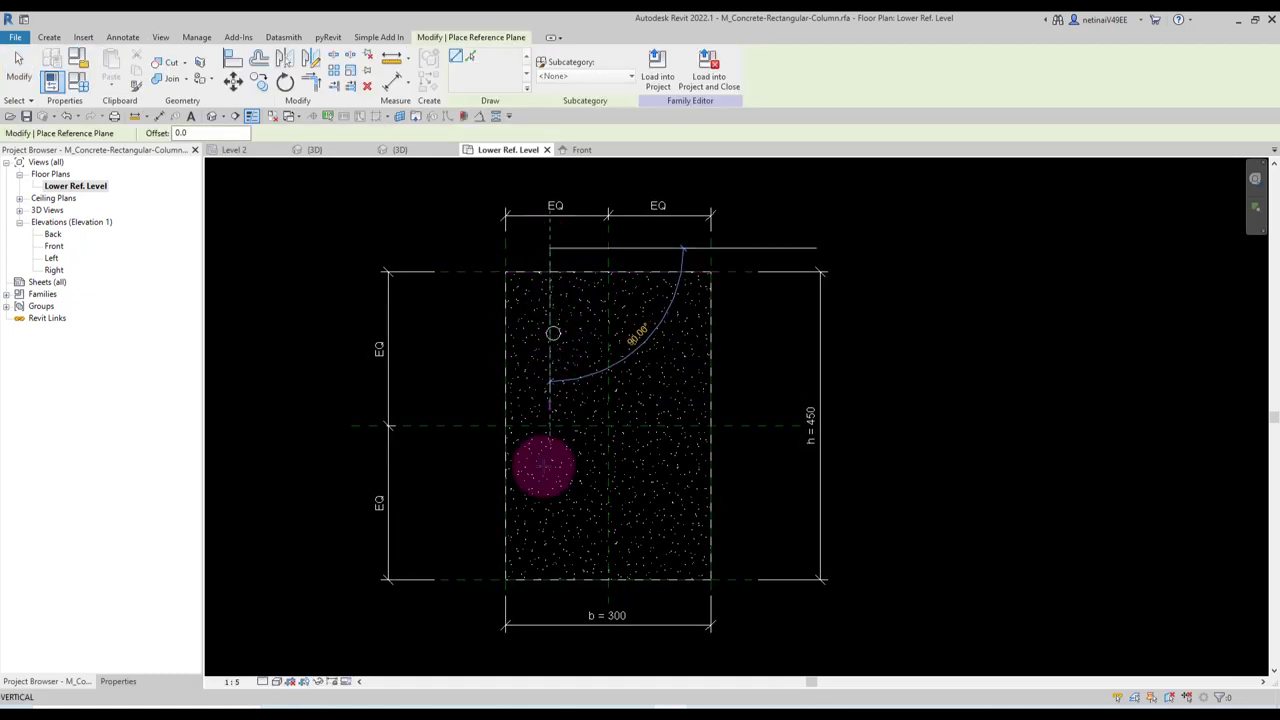
pyautogui.click(545, 605)
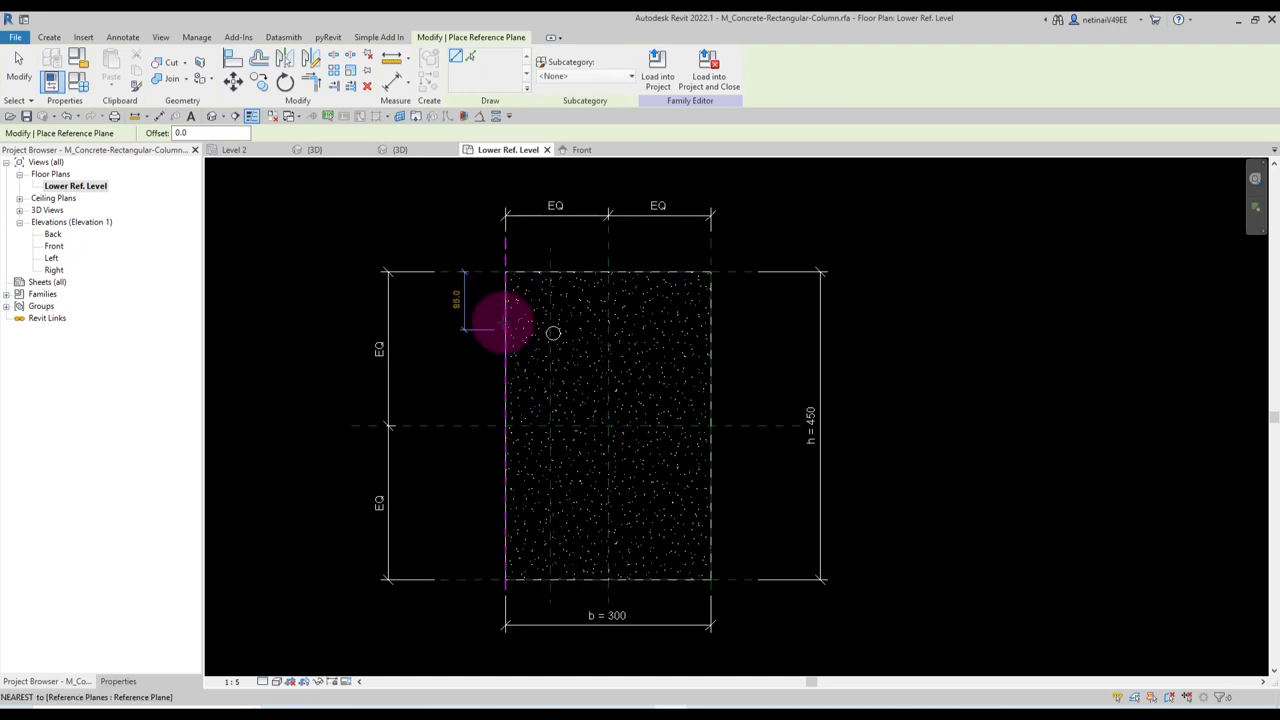
pyautogui.click(674, 247)
pyautogui.click(677, 605)
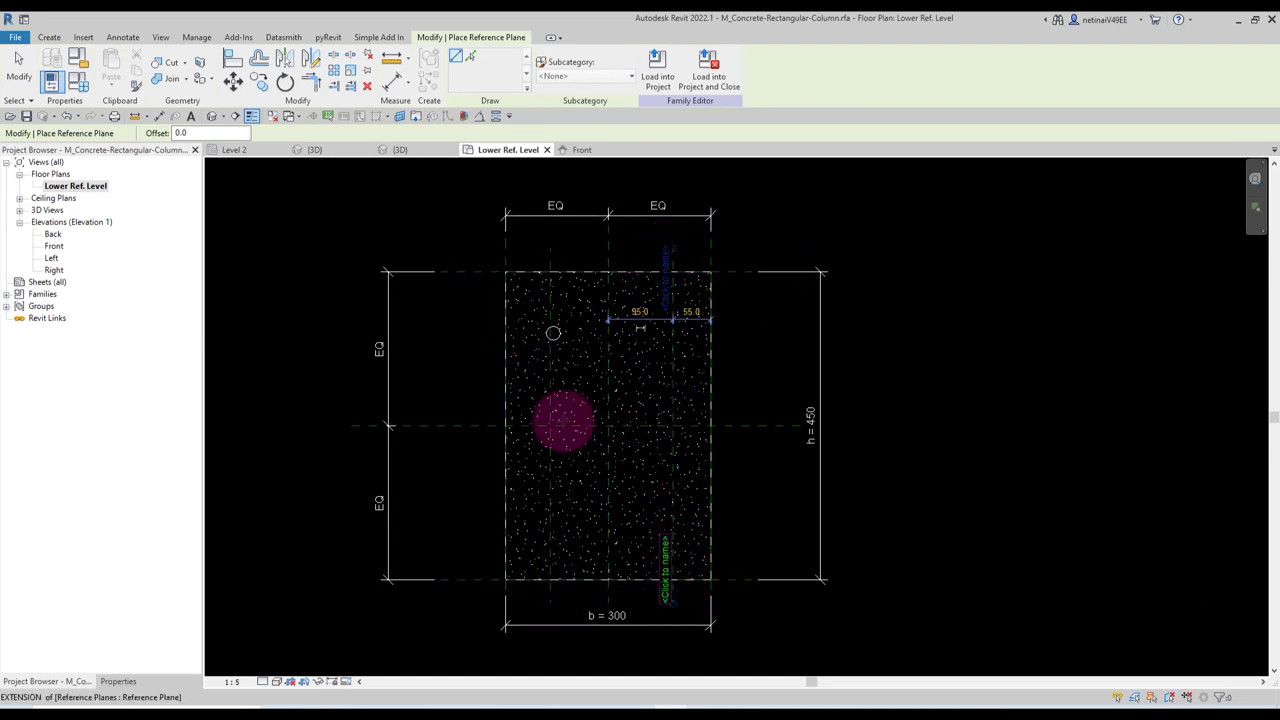
# Add upper and lower horizontal reference planes across the column.
pyautogui.click(455, 316)
pyautogui.click(752, 316)
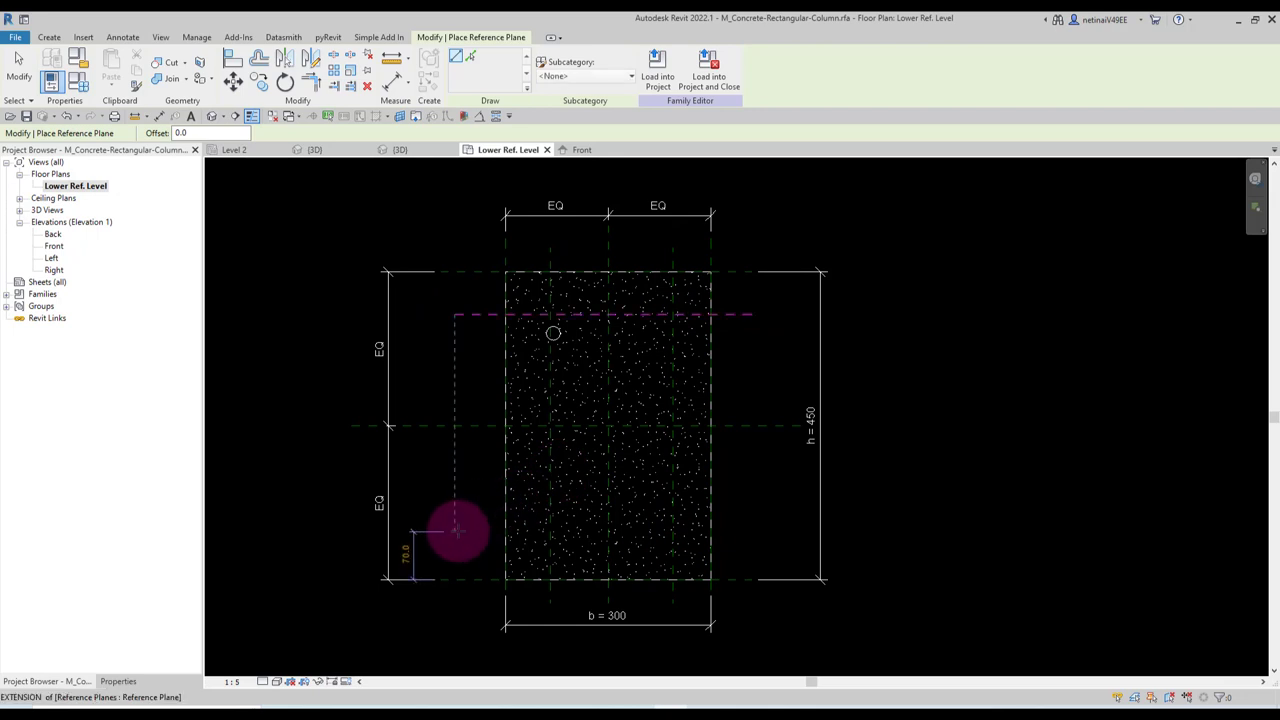
pyautogui.click(418, 538)
pyautogui.click(752, 538)
pyautogui.press('Escape')
pyautogui.press('Escape')
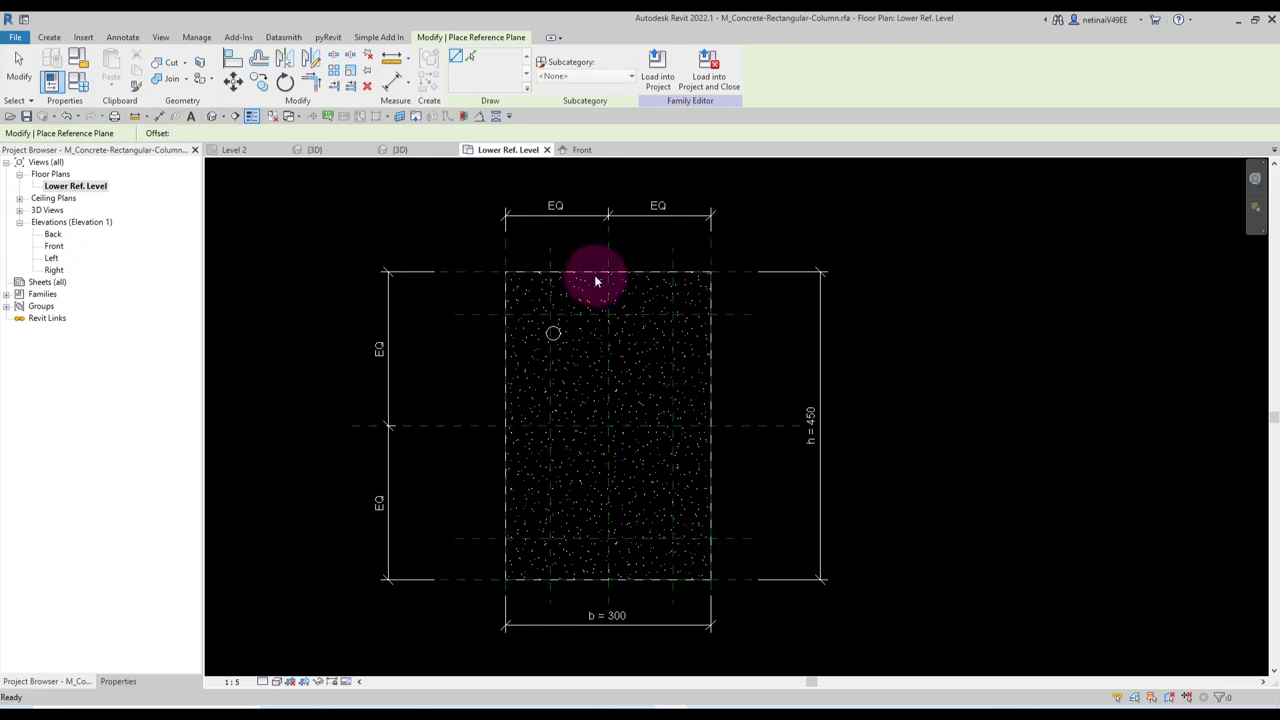
pyautogui.scroll(2, 580, 268)
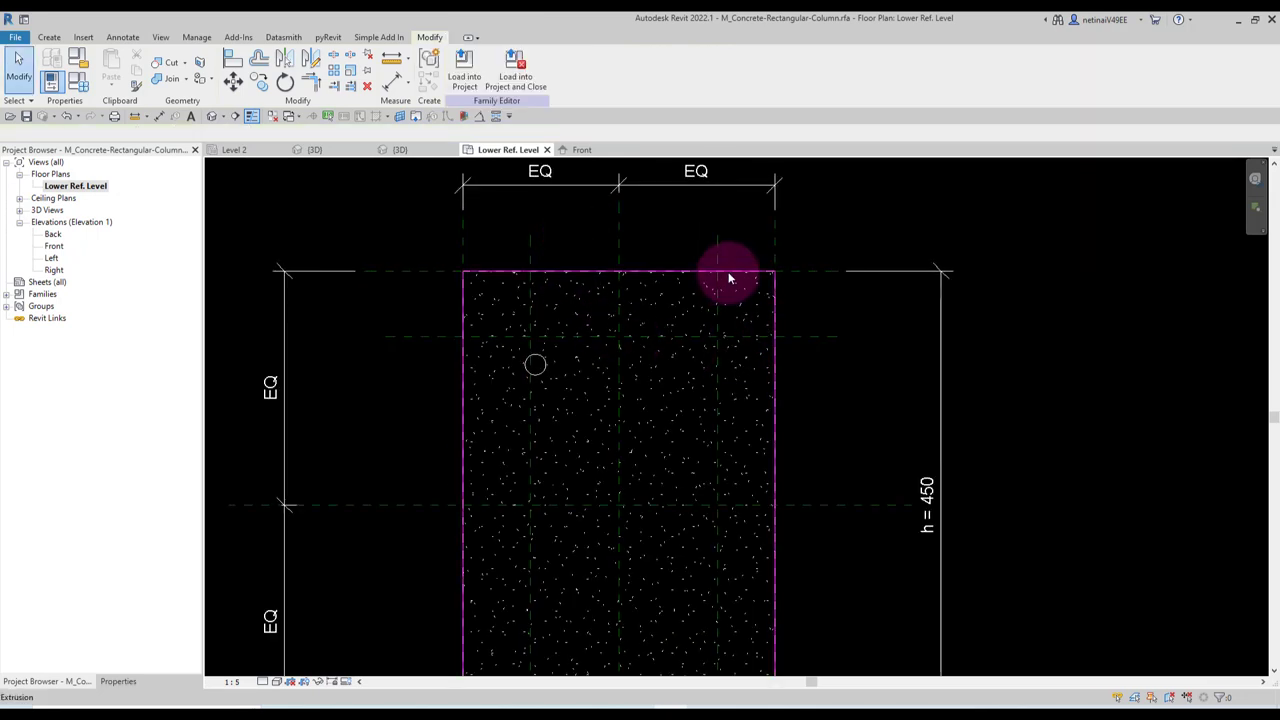
# Leave the column extrusion's material without an associated family parameter.
pyautogui.click(729, 272)
pyautogui.click(120, 681)
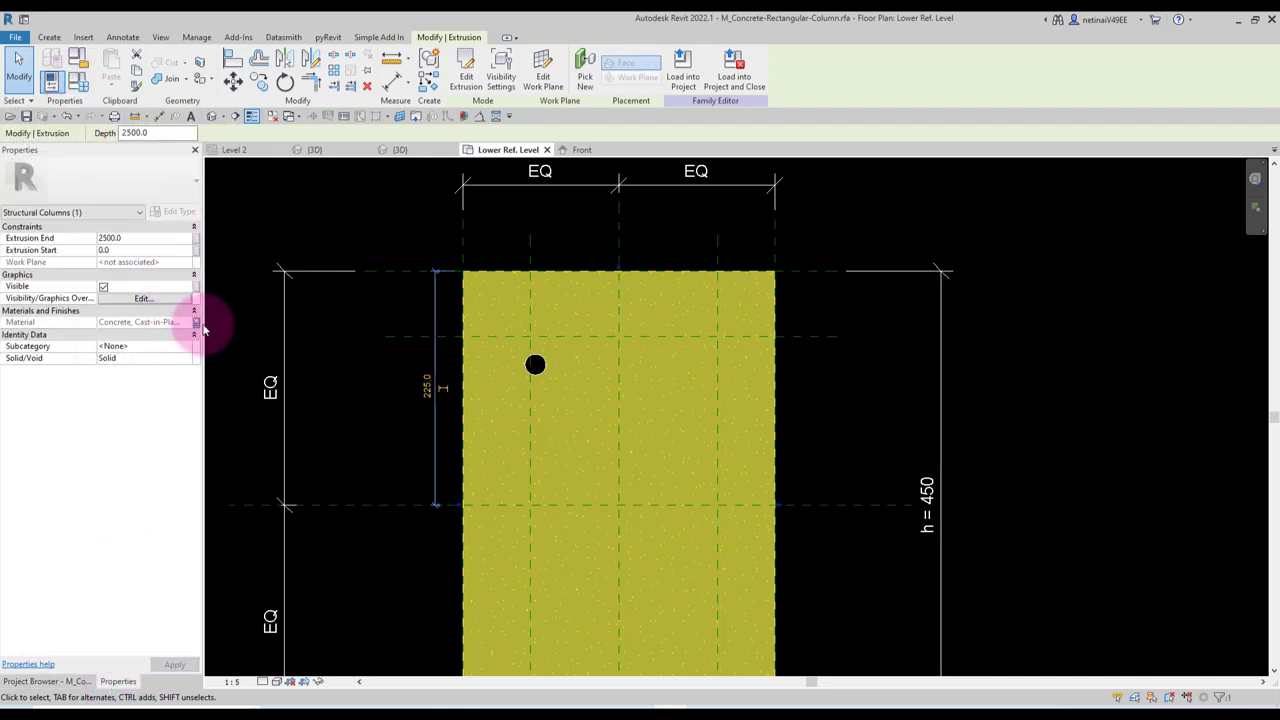
pyautogui.click(197, 323)
pyautogui.click(551, 316)
pyautogui.click(666, 481)
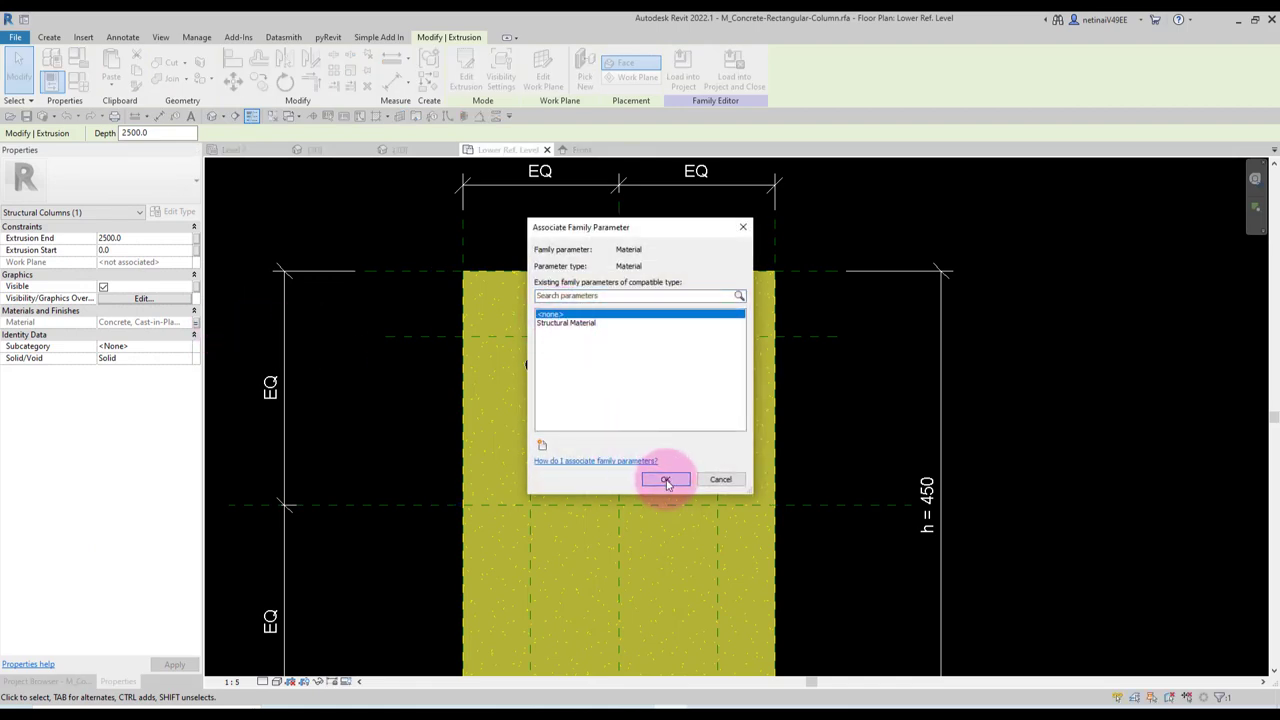
pyautogui.click(387, 419)
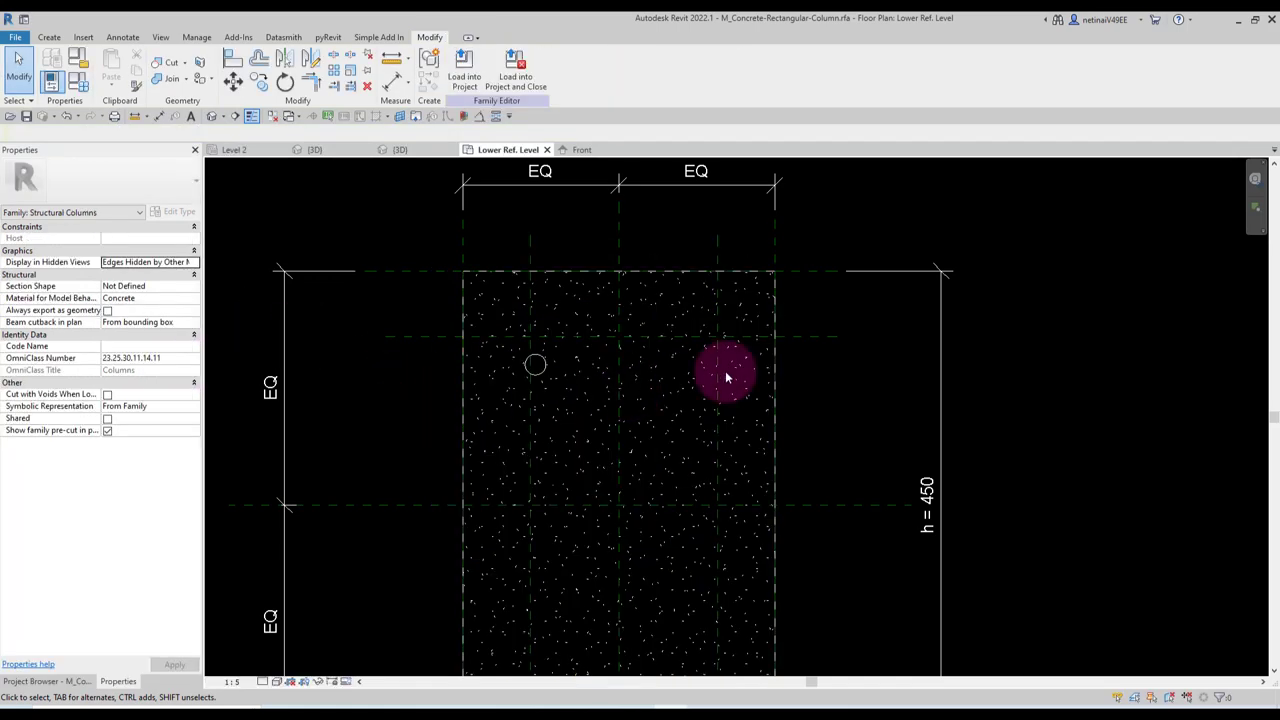
pyautogui.scroll(-3, 498, 279)
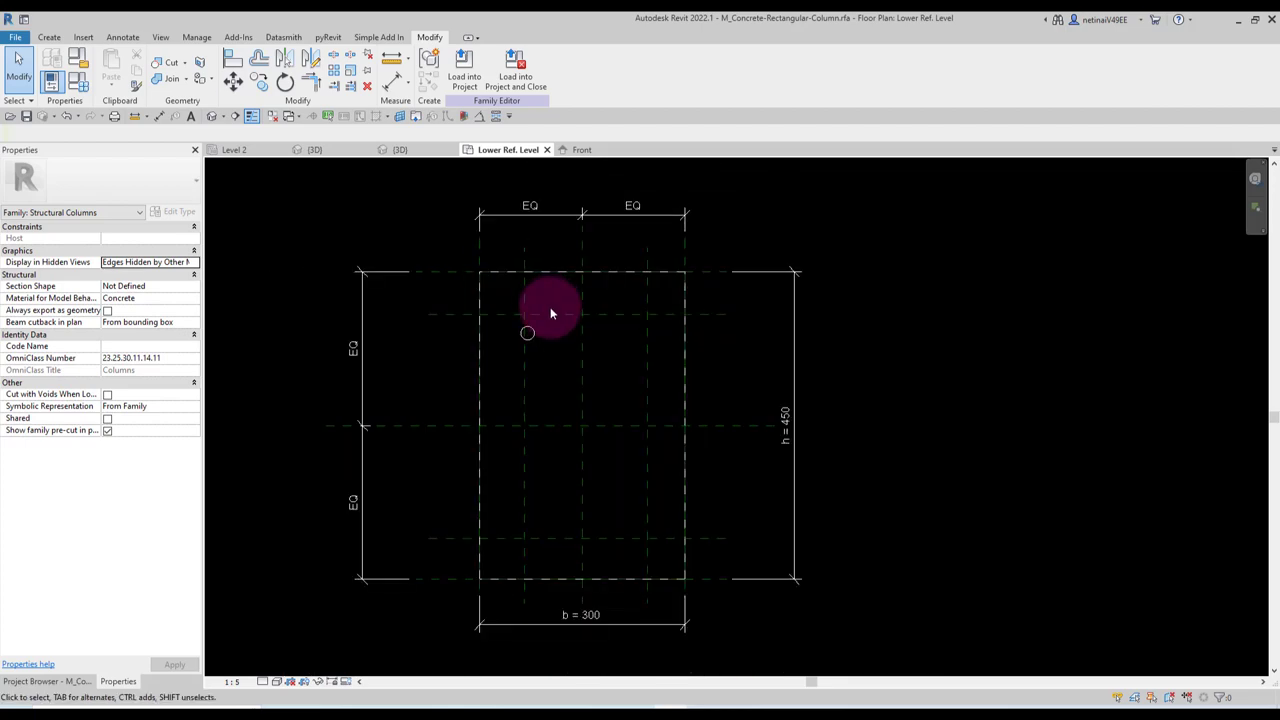
pyautogui.scroll(3, 549, 306)
pyautogui.scroll(1, 528, 328)
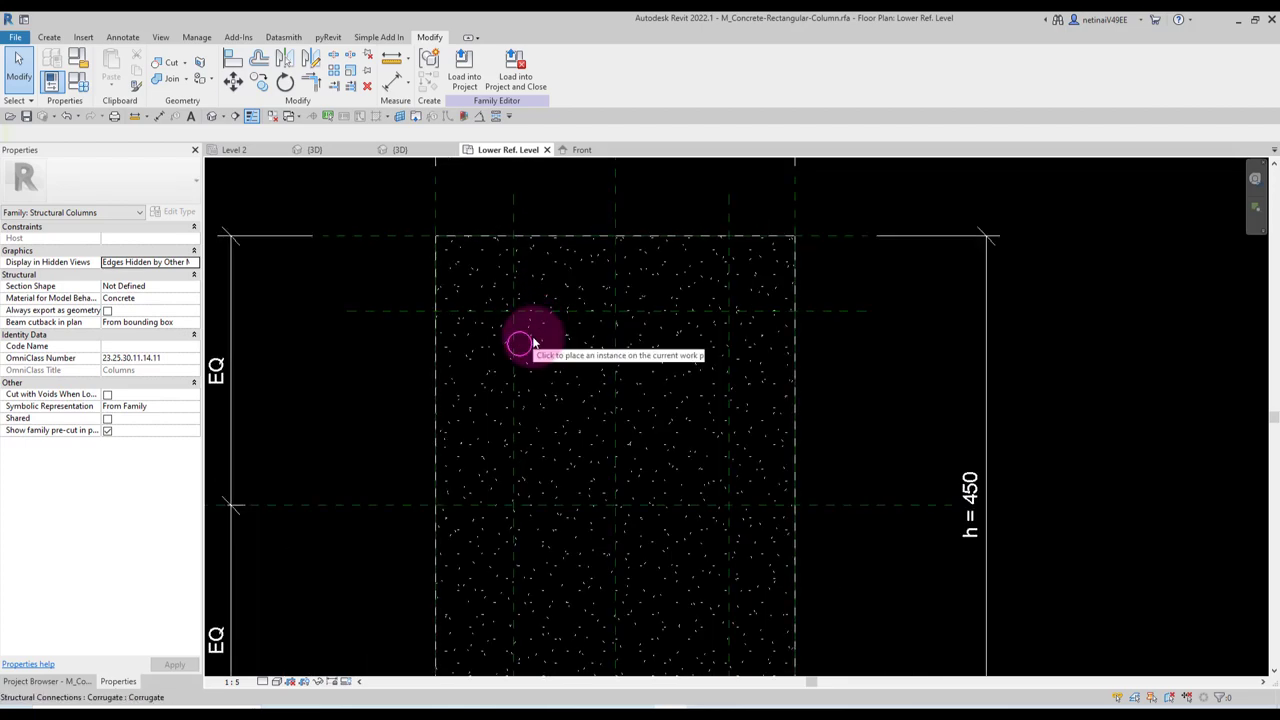
# Make the inner reference planes equally spaced about the centre, removing conflicting constraints.
pyautogui.moveTo(533, 343); pyautogui.dragTo(646, 374, button='middle')
pyautogui.press('d')
pyautogui.press('i')
pyautogui.click(600, 243)
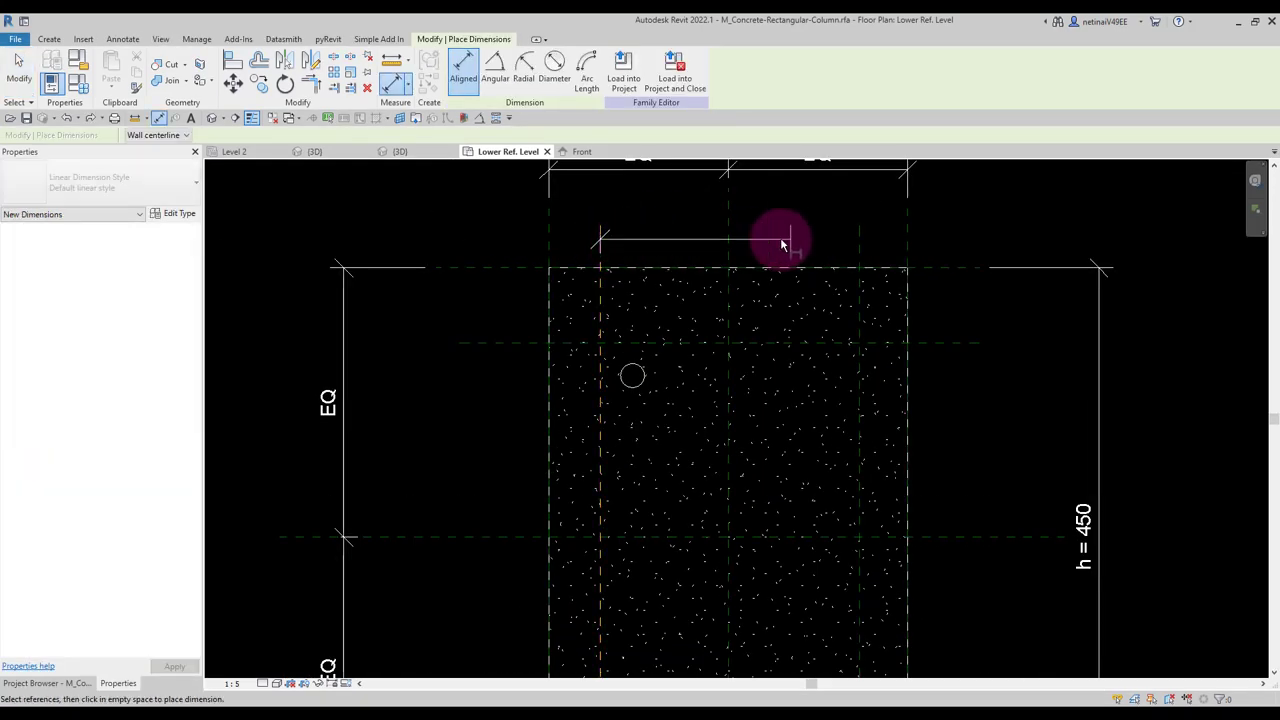
pyautogui.click(731, 240)
pyautogui.click(851, 240)
pyautogui.click(783, 243)
pyautogui.scroll(-2, 783, 243)
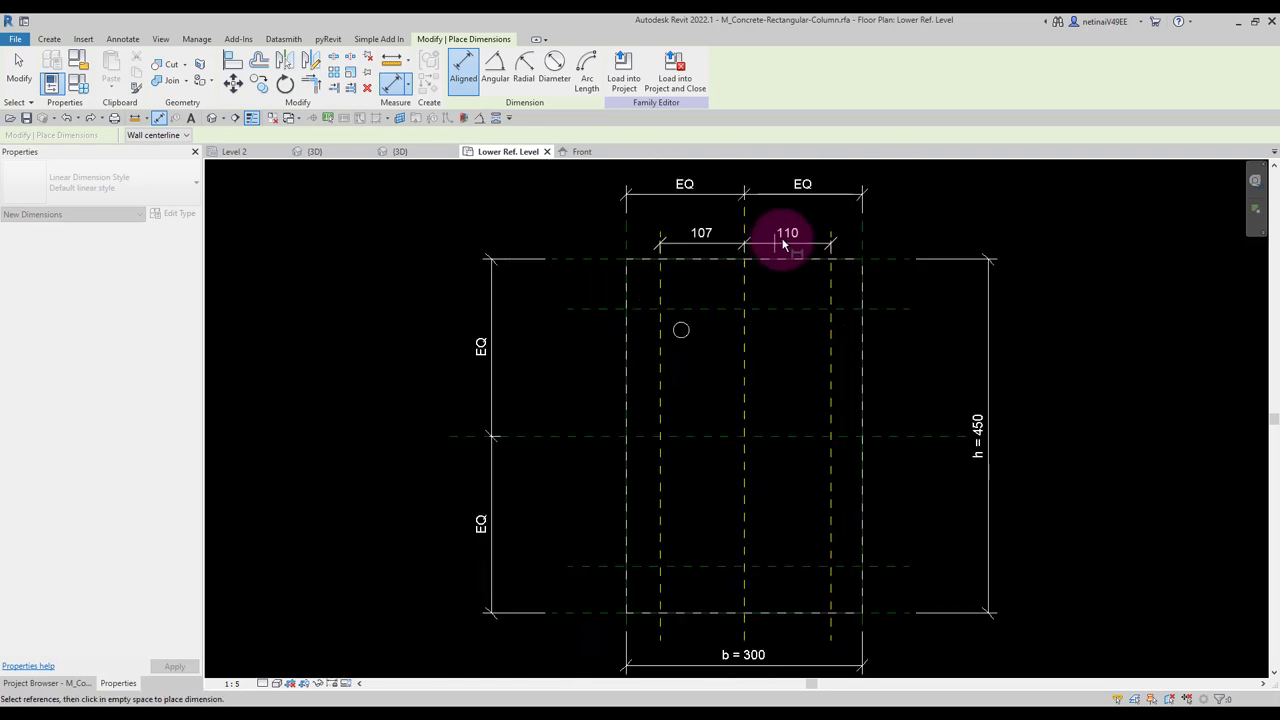
pyautogui.click(790, 238)
pyautogui.click(750, 186)
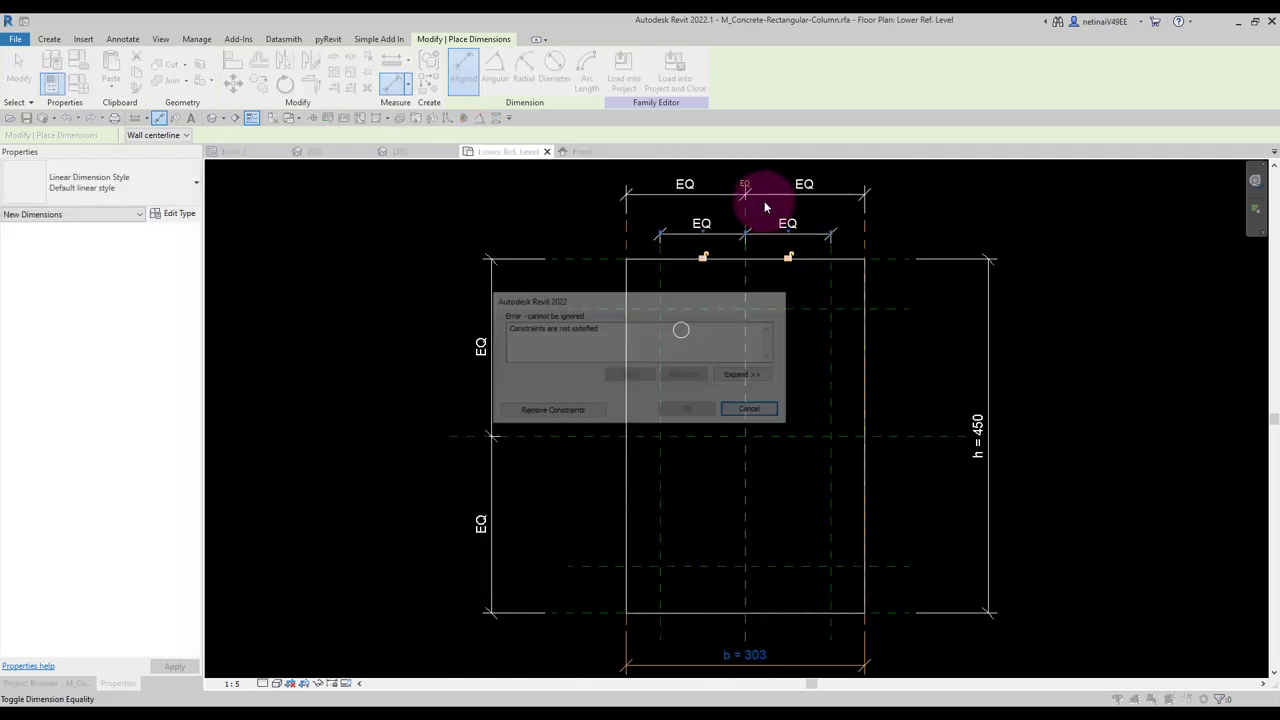
pyautogui.moveTo(606, 303)
pyautogui.mouseDown()
pyautogui.moveTo(928, 333)
pyautogui.moveTo(888, 328)
pyautogui.mouseUp()
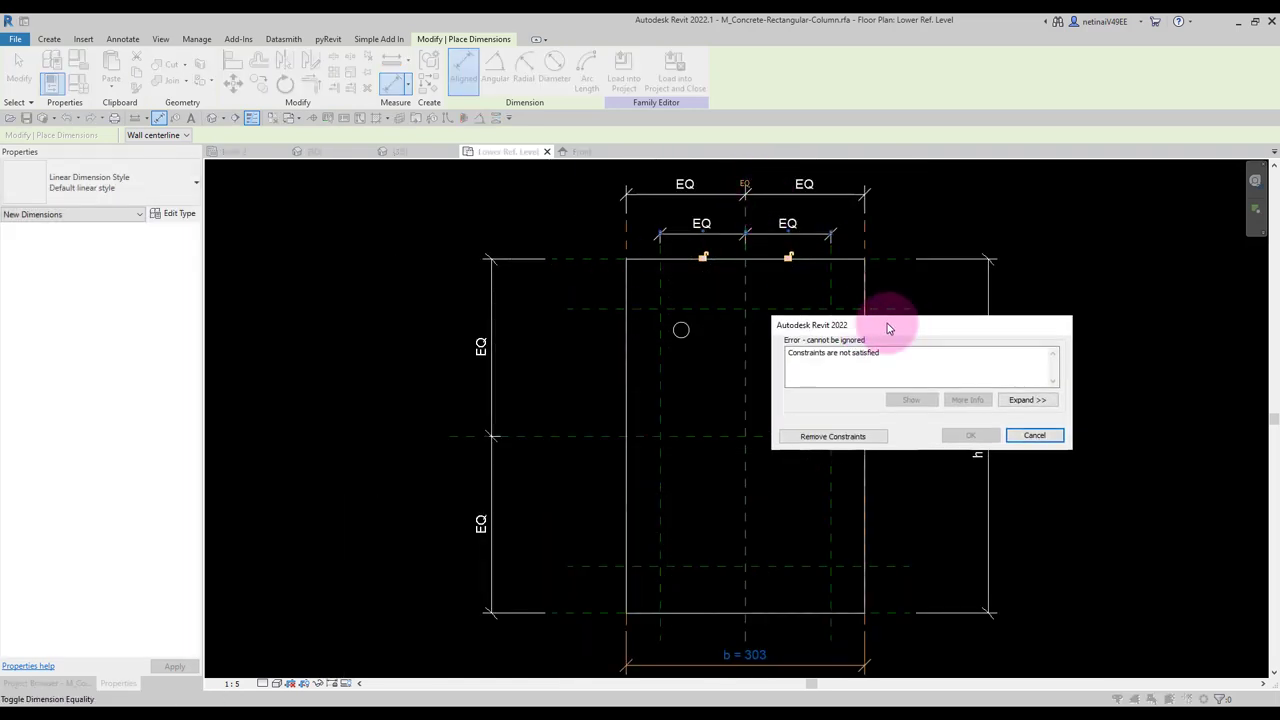
pyautogui.click(838, 437)
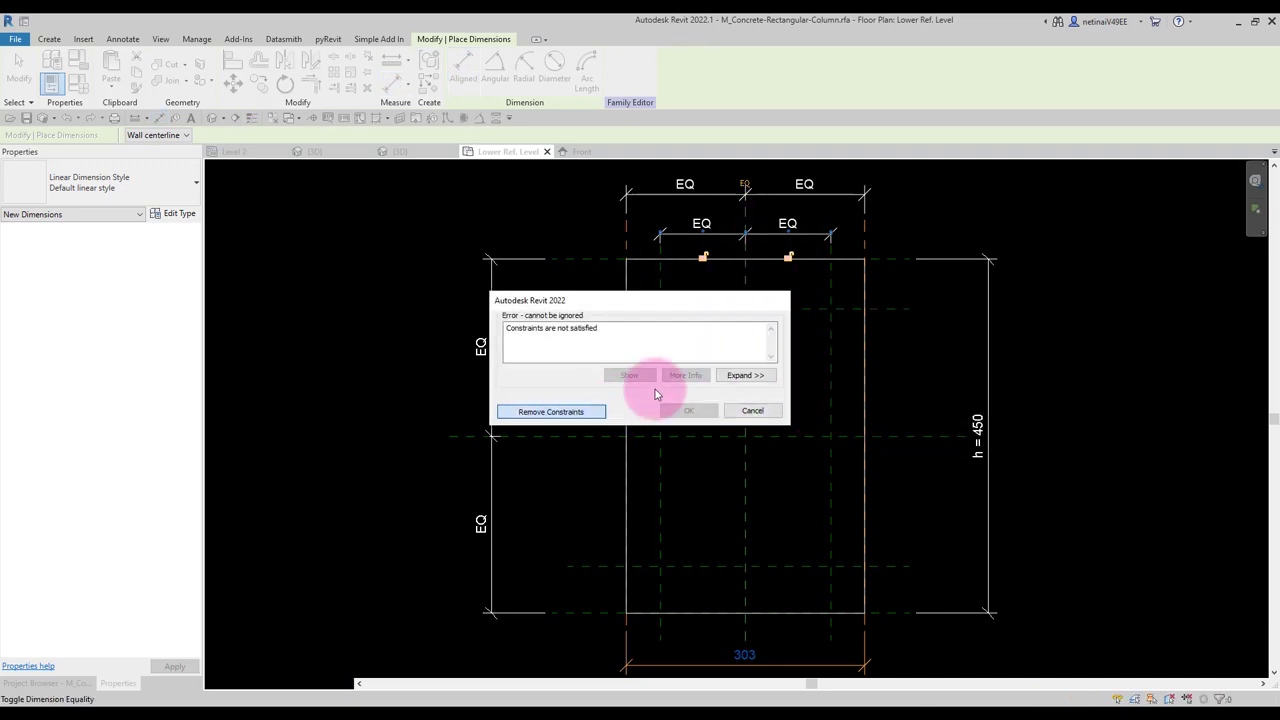
pyautogui.press('Escape')
pyautogui.scroll(-1, 741, 352)
pyautogui.press('Escape')
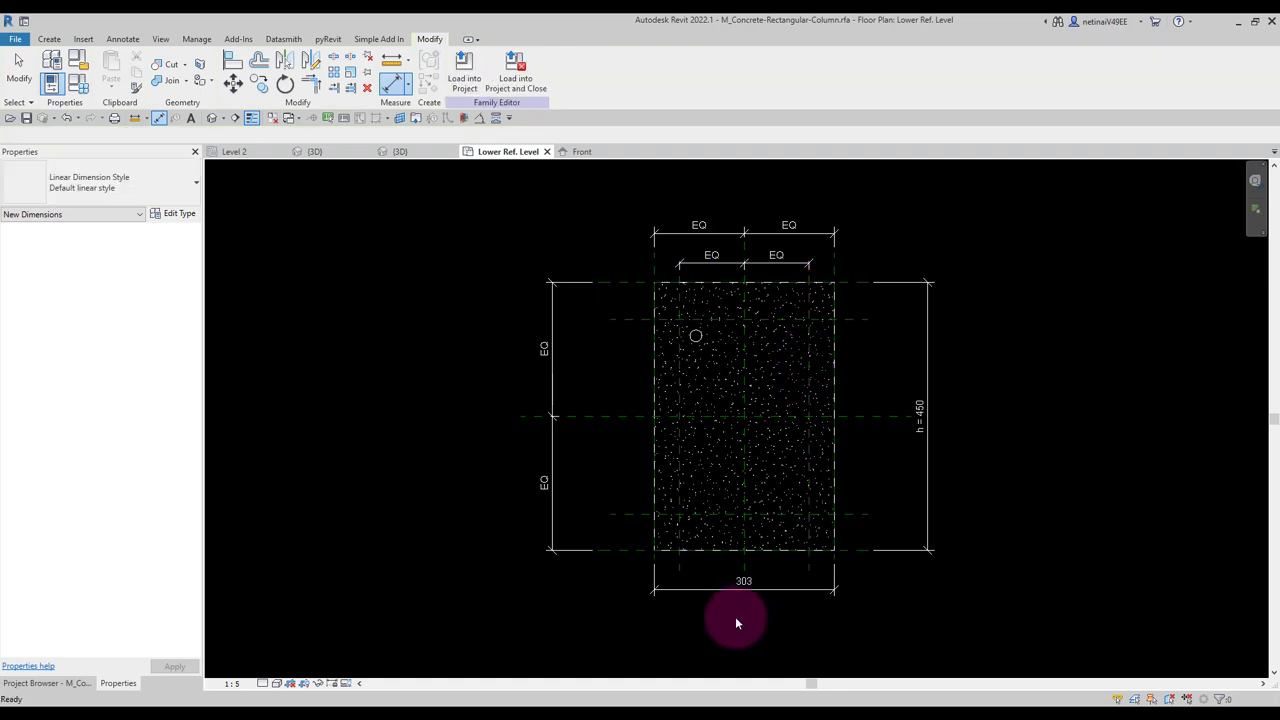
# Label the 303 width dimension with parameter b and set it to 350.
pyautogui.click(766, 592)
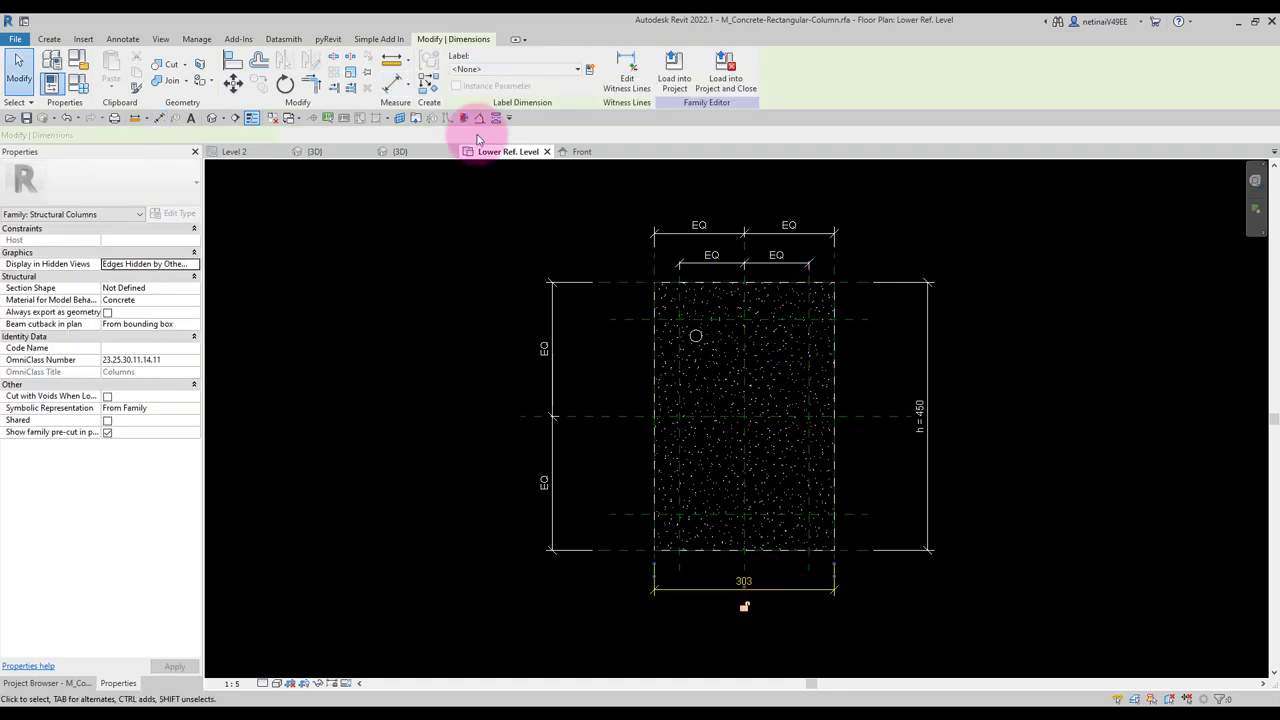
pyautogui.click(528, 68)
pyautogui.click(486, 115)
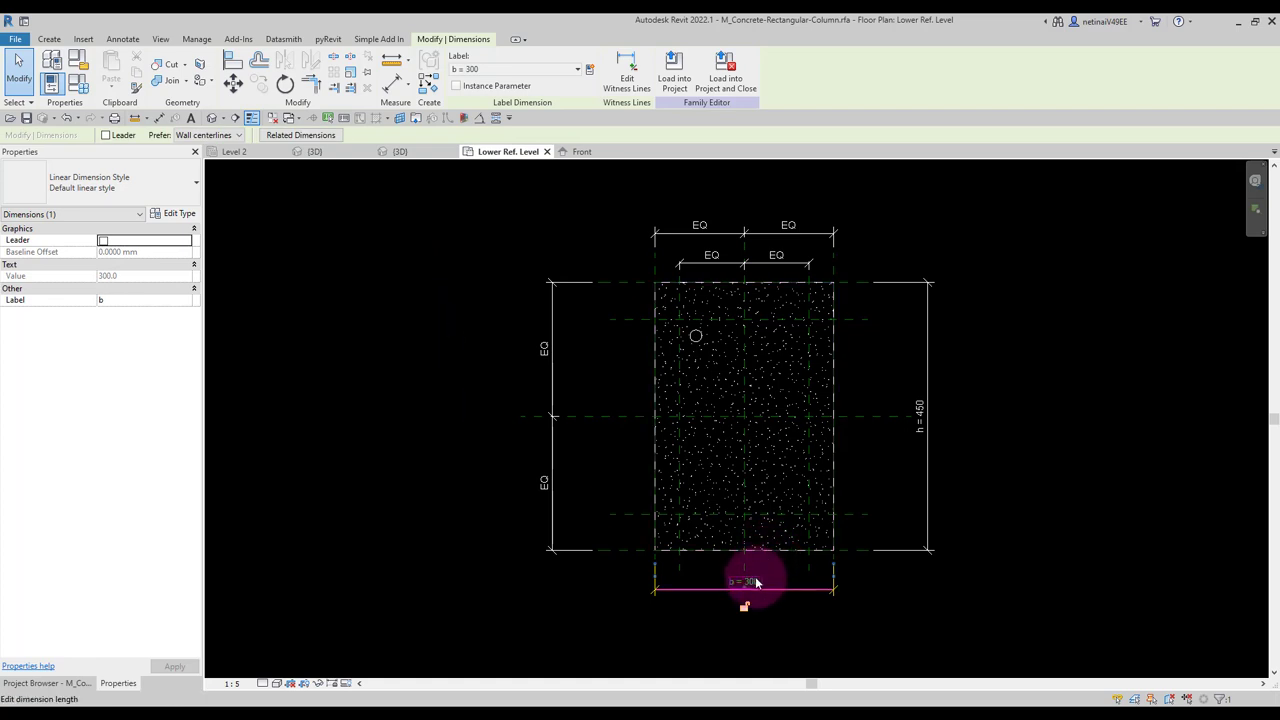
pyautogui.write('350')
pyautogui.press('Return')
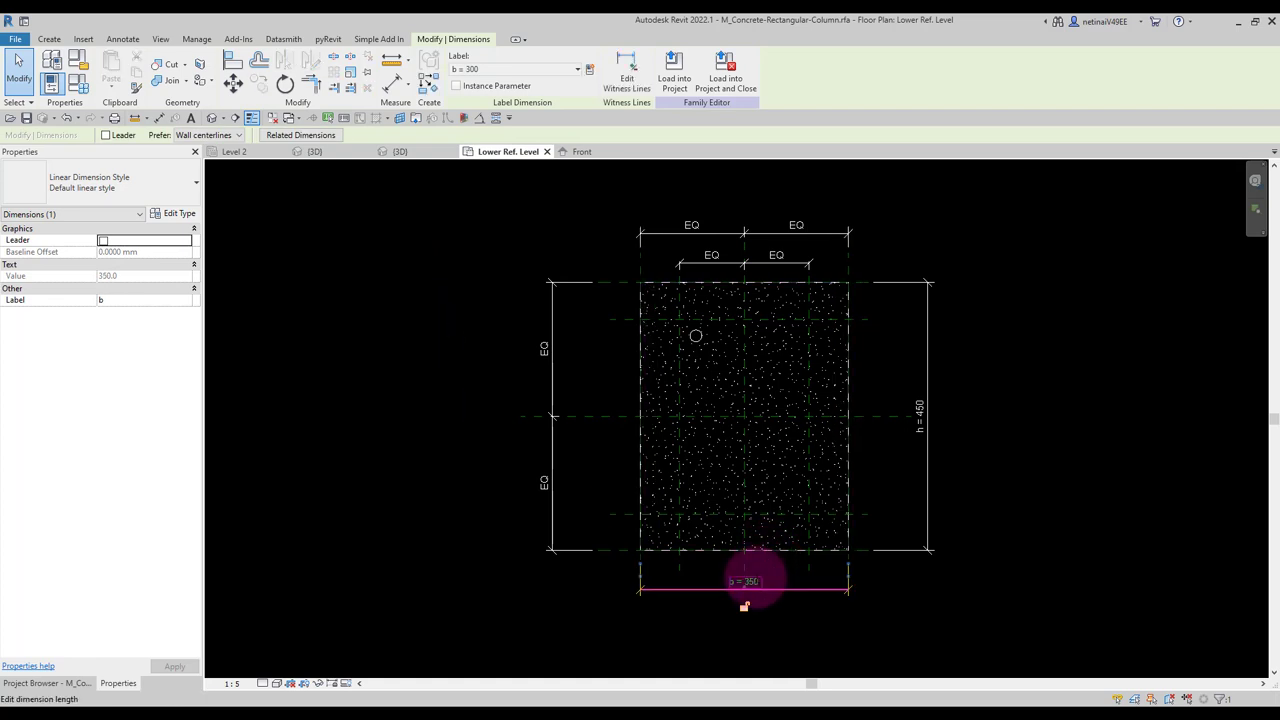
pyautogui.click(803, 609)
# Dimension the spacing between the inner reference planes (217) above the column.
pyautogui.scroll(2, 745, 295)
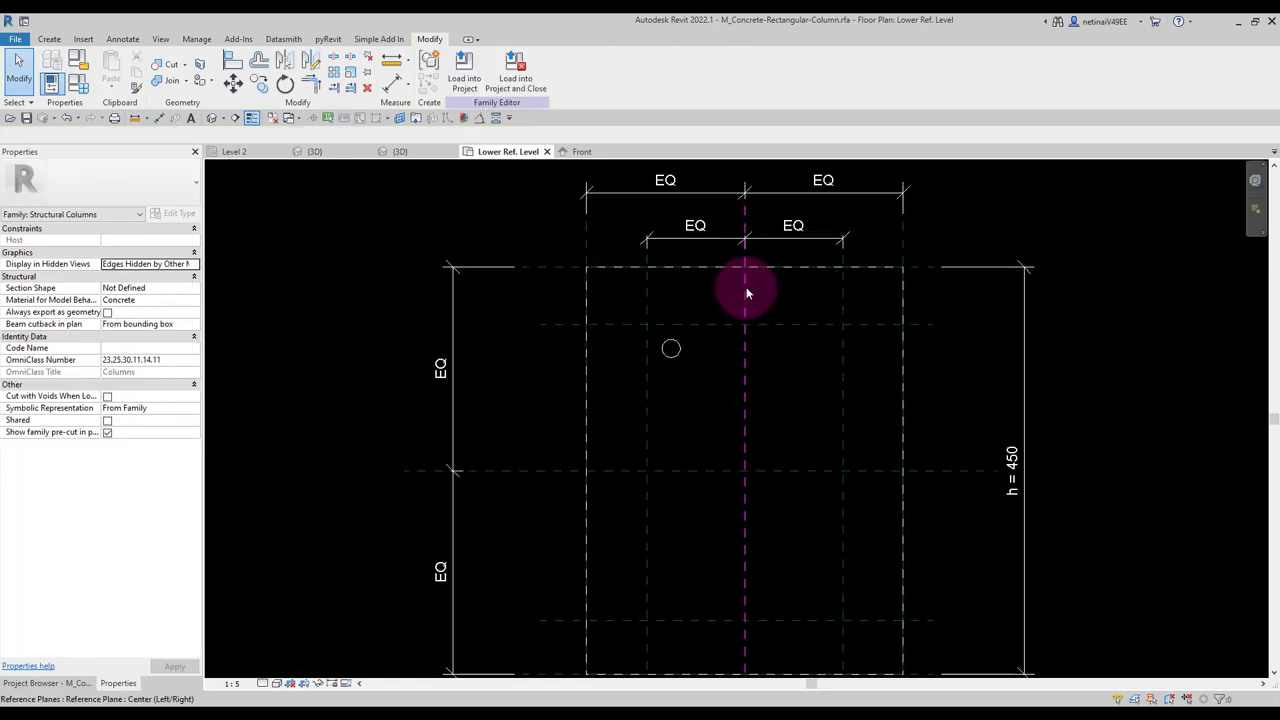
pyautogui.scroll(-2, 743, 310)
pyautogui.scroll(1, 735, 350)
pyautogui.scroll(2, 629, 277)
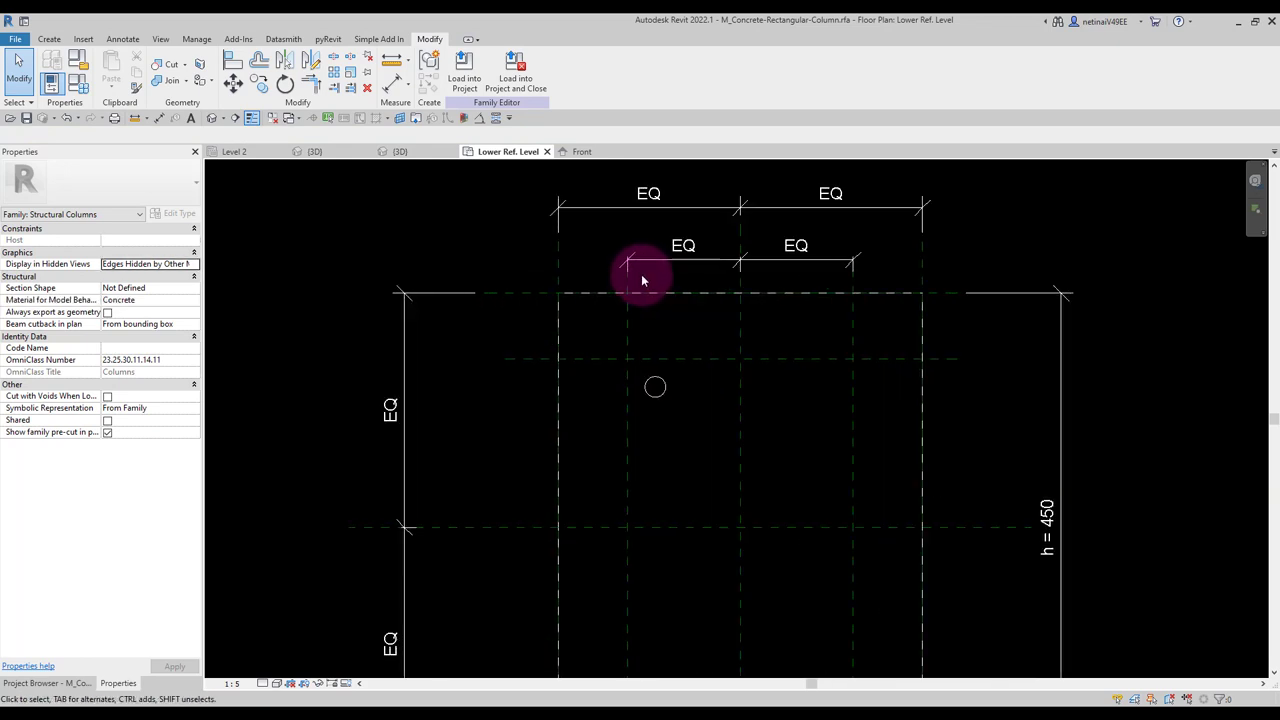
pyautogui.press('d')
pyautogui.press('i')
pyautogui.click(629, 286)
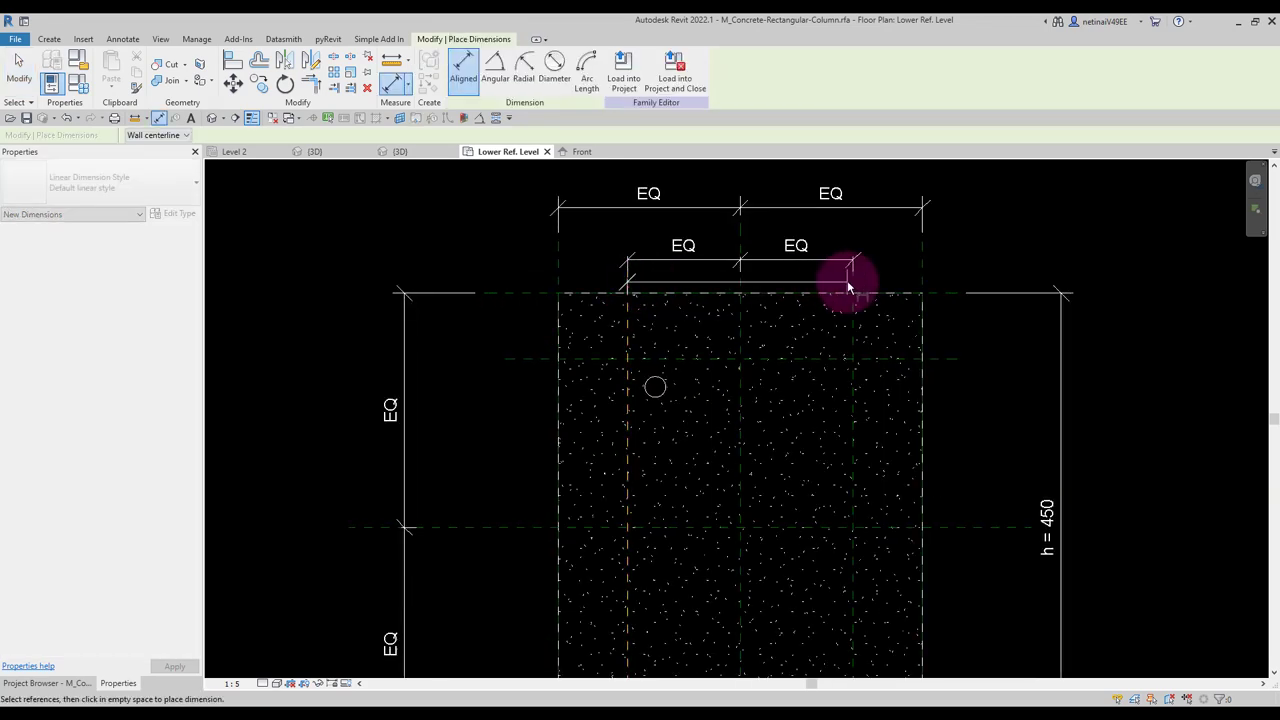
pyautogui.click(763, 230)
pyautogui.press('Escape')
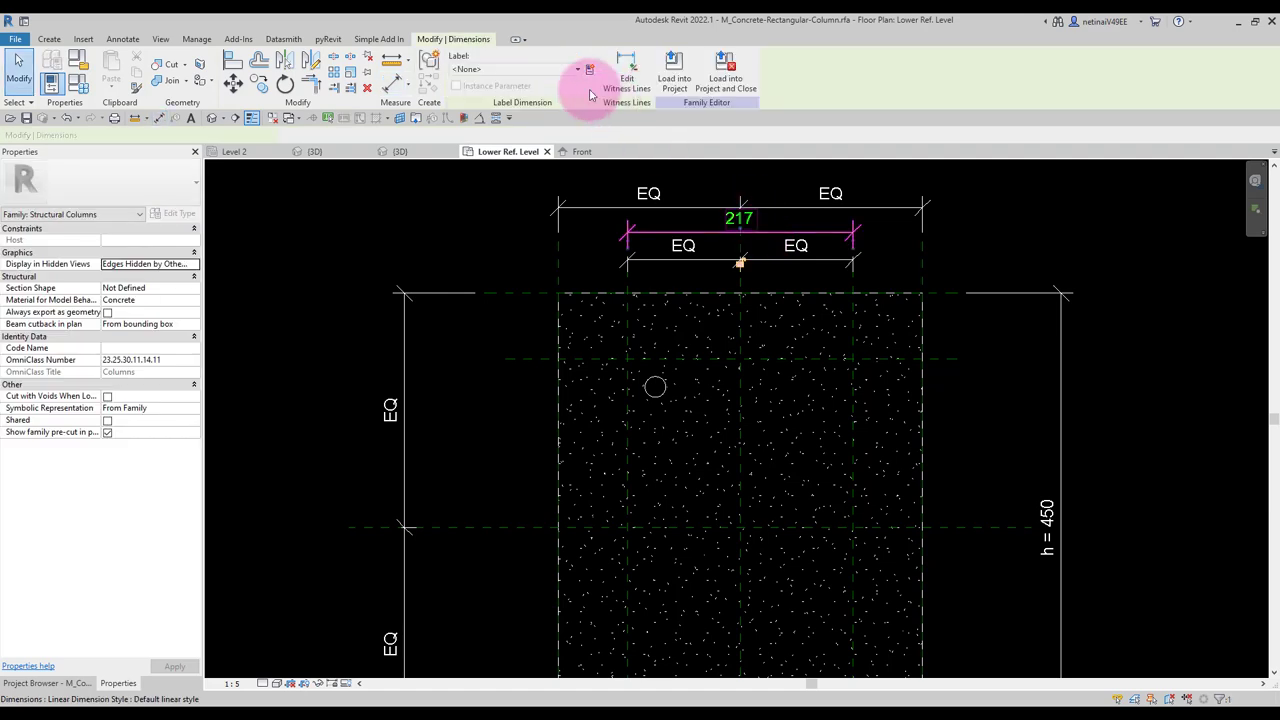
# Drive the 217 dimension with a new parameter b1 set to 220.
pyautogui.click(590, 84)
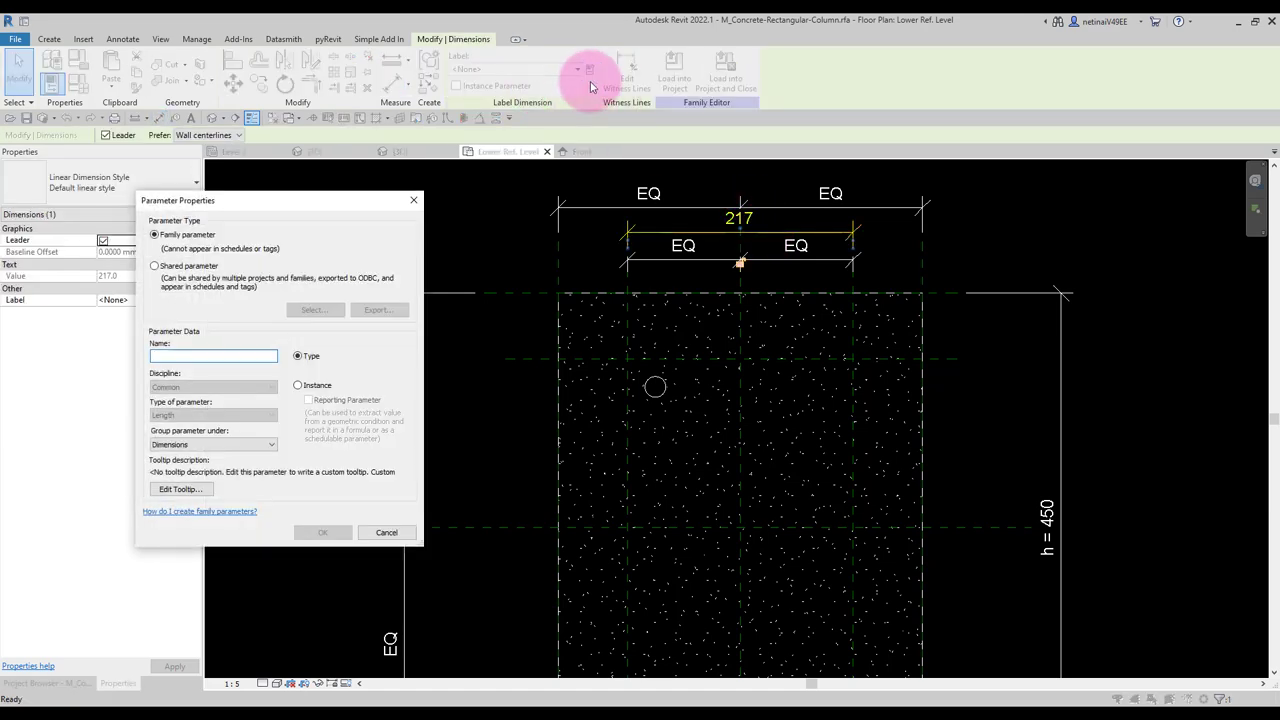
pyautogui.write('b1')
pyautogui.press('Return')
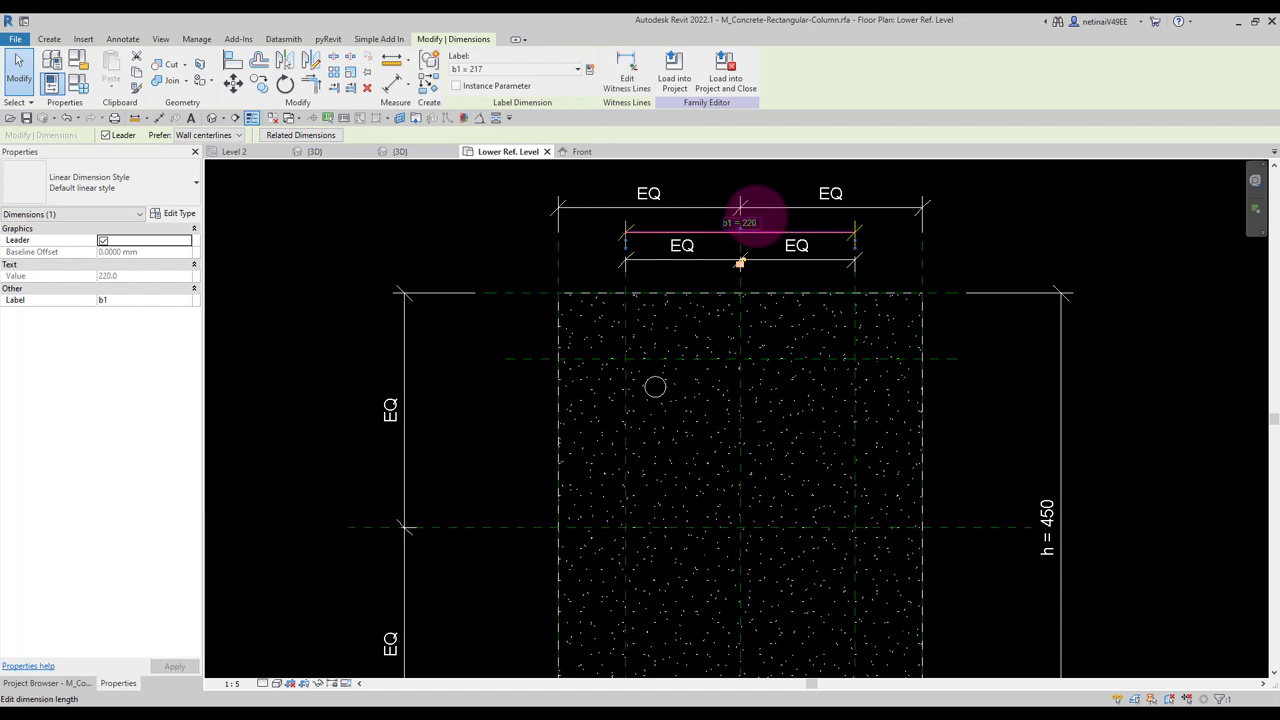
pyautogui.press('Escape')
pyautogui.scroll(-2, 726, 263)
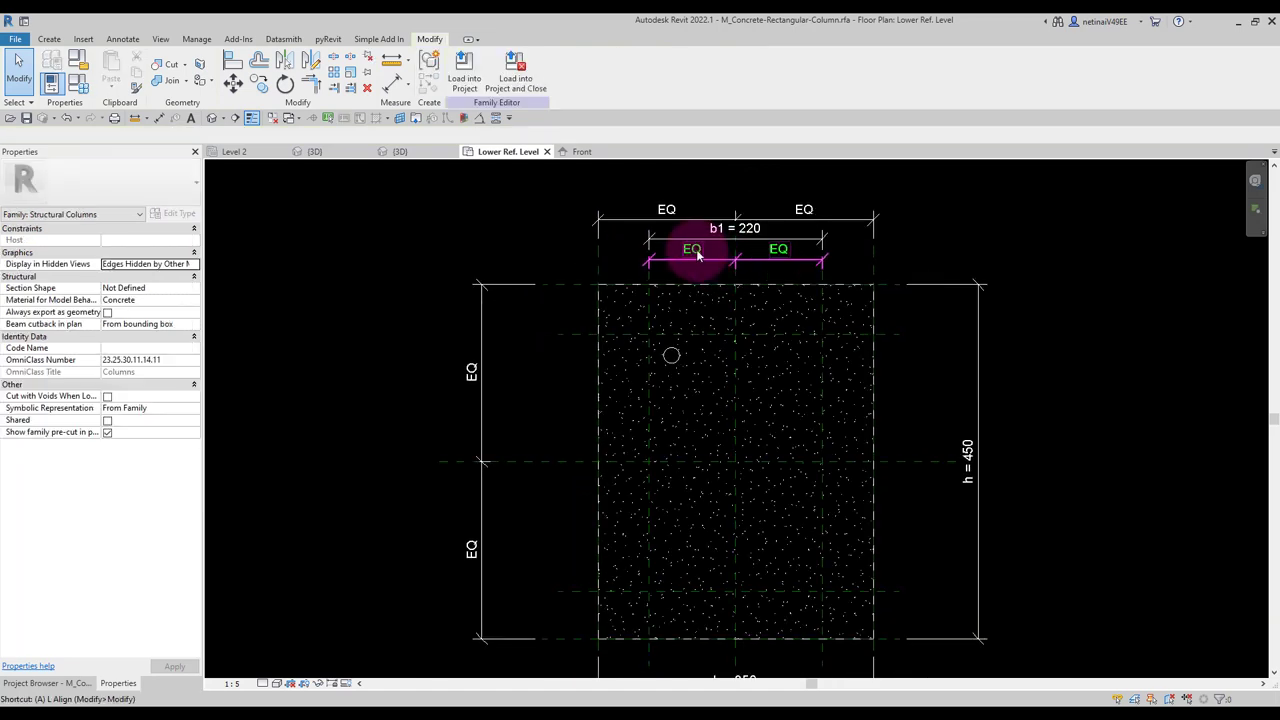
pyautogui.press('a')
pyautogui.press('l')
pyautogui.scroll(2, 680, 278)
# Align and lock the Corrugate pipe to the left inner and upper reference planes.
pyautogui.click(638, 276)
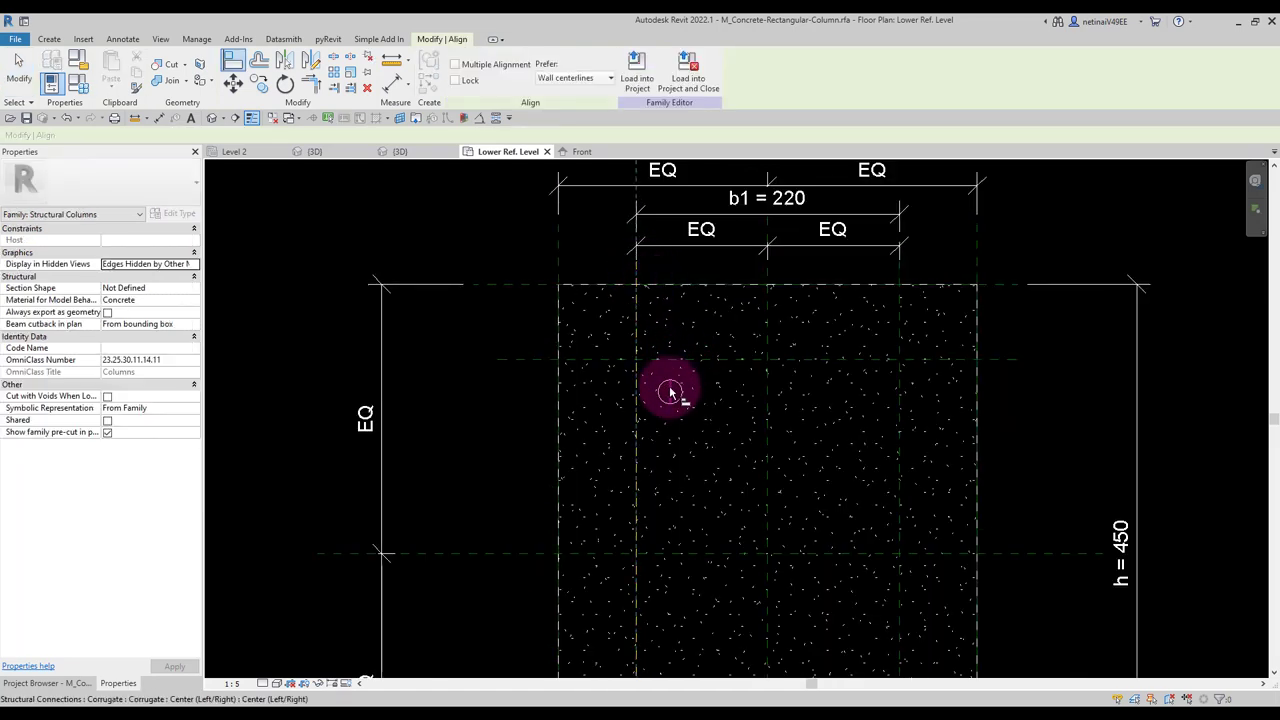
pyautogui.click(660, 485)
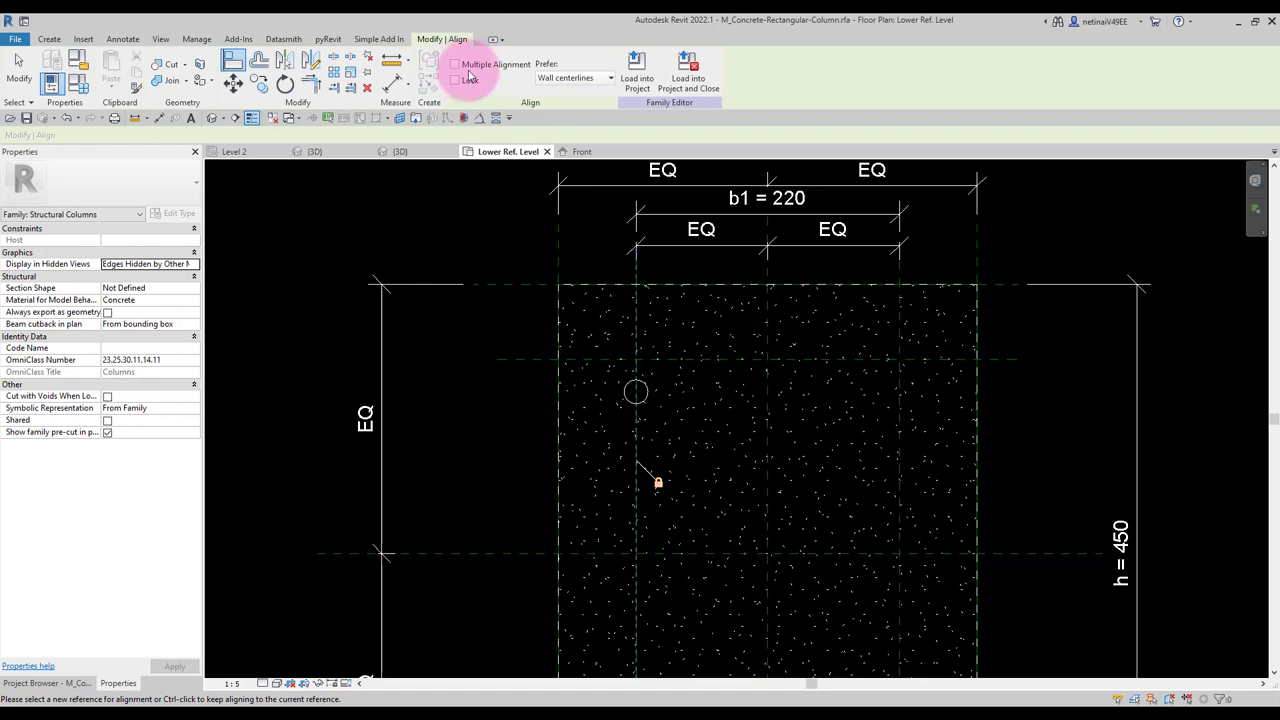
pyautogui.click(528, 369)
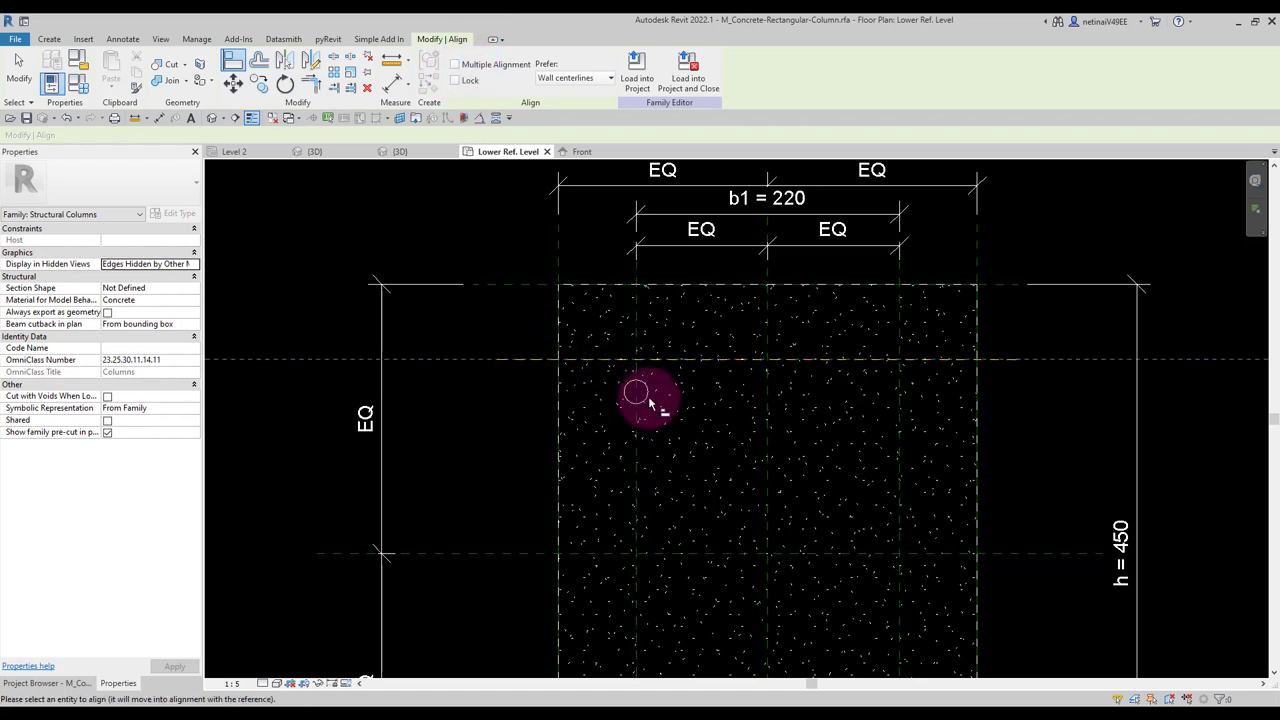
pyautogui.scroll(-2, 628, 357)
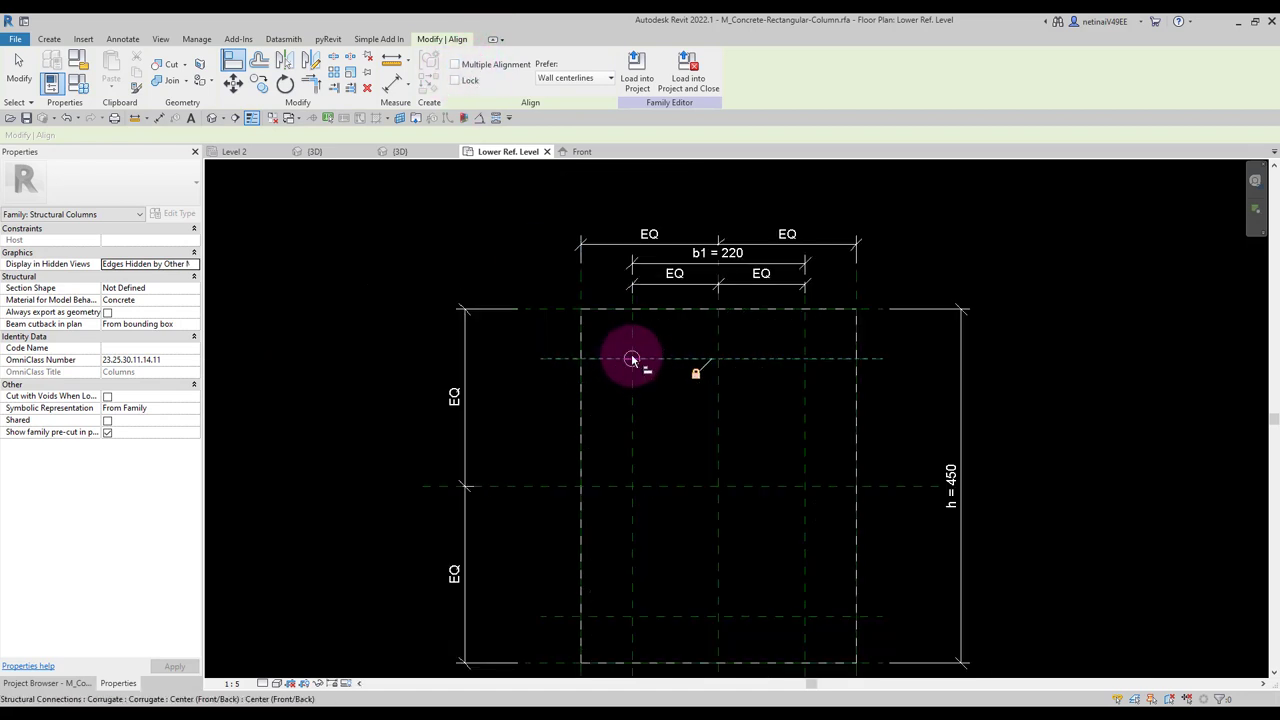
pyautogui.moveTo(755, 396); pyautogui.dragTo(705, 382, button='middle')
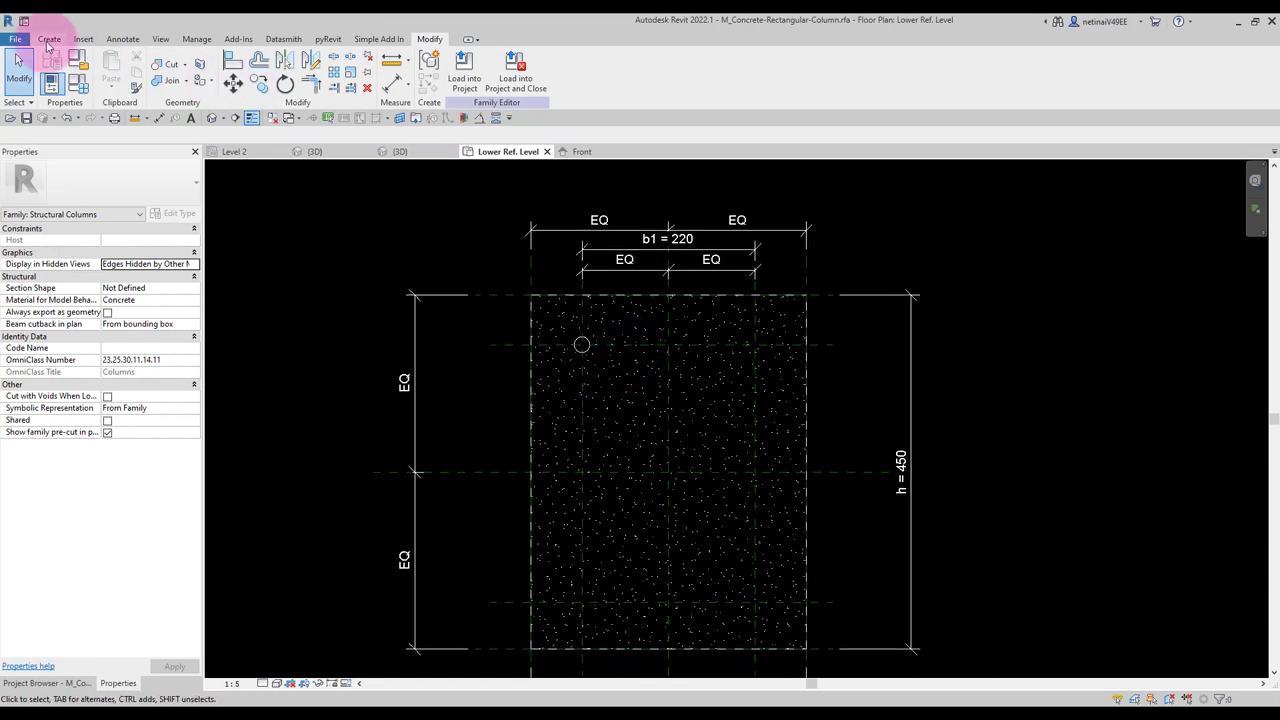
pyautogui.click(49, 39)
# Place three more Corrugate connections on the current work plane inside the column section.
pyautogui.click(329, 68)
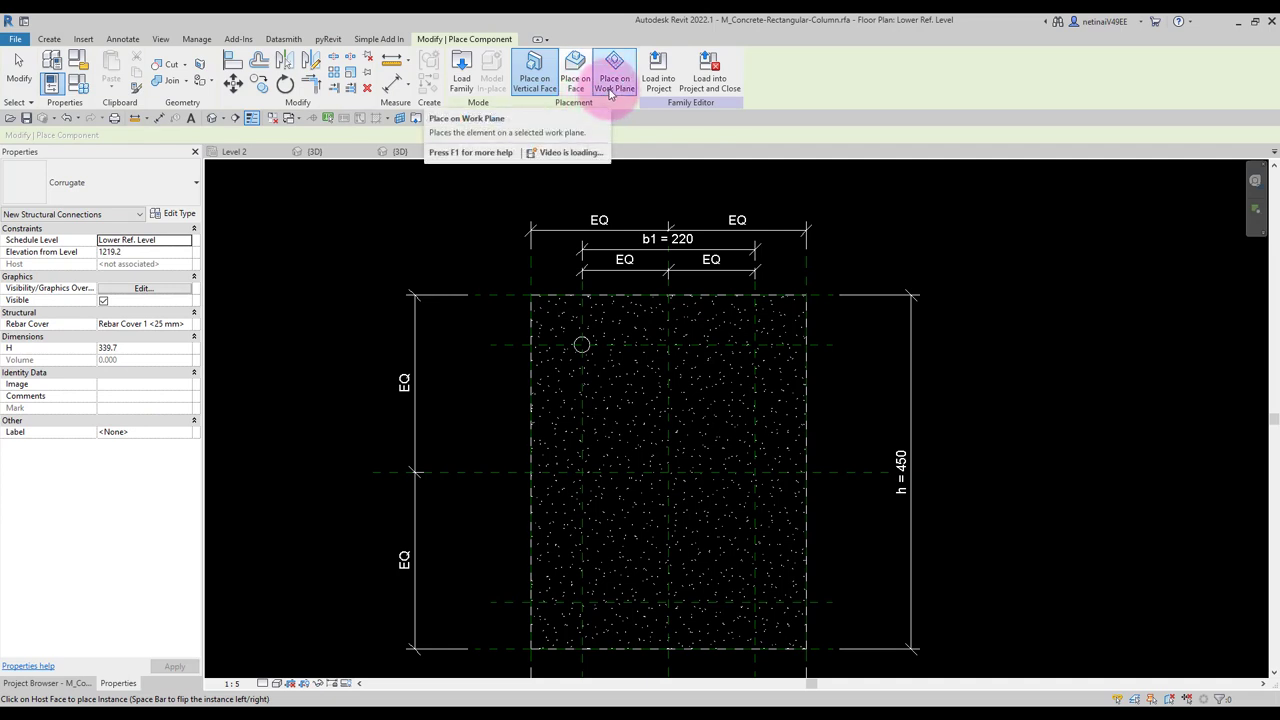
pyautogui.press('Escape')
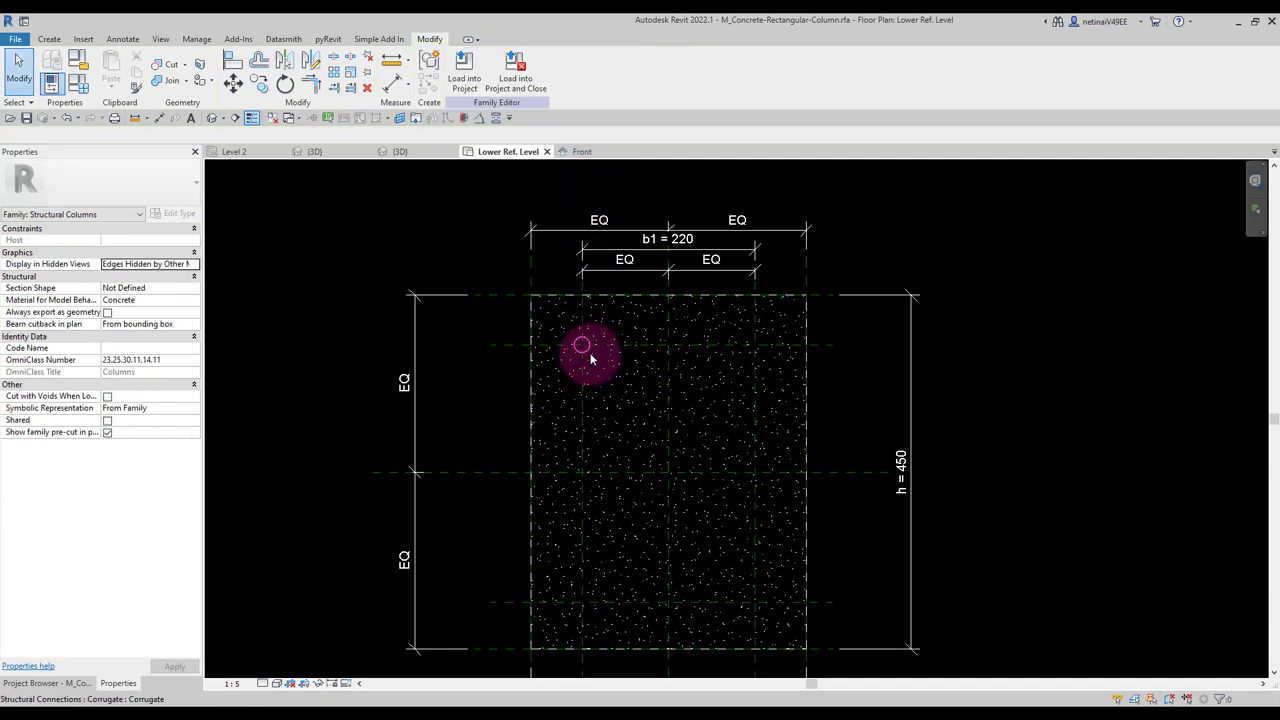
pyautogui.click(589, 354)
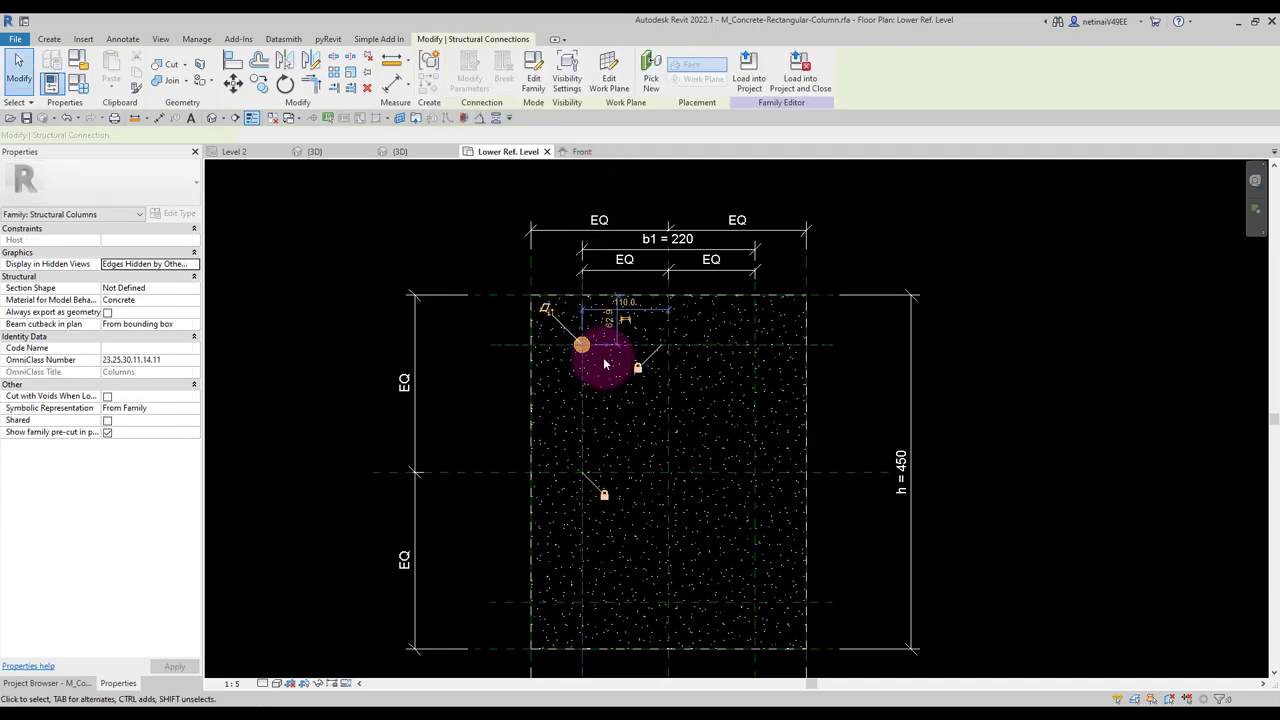
pyautogui.click(612, 210)
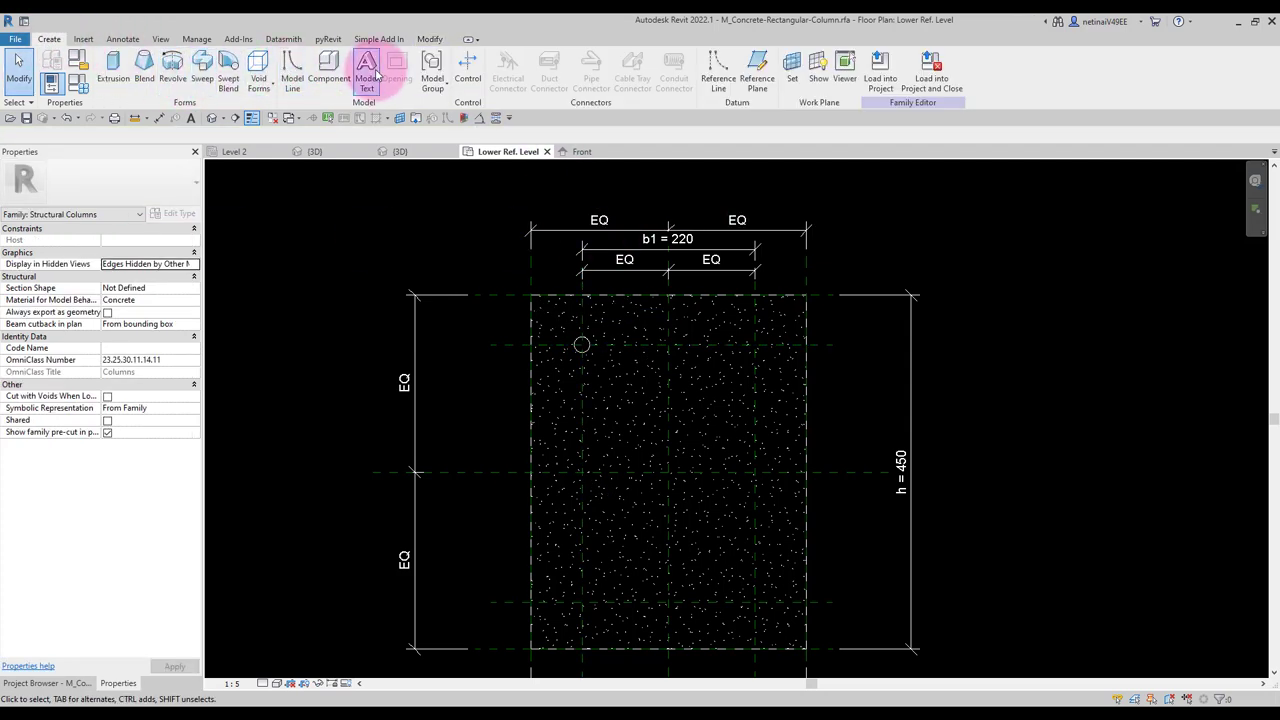
pyautogui.click(329, 70)
pyautogui.click(622, 92)
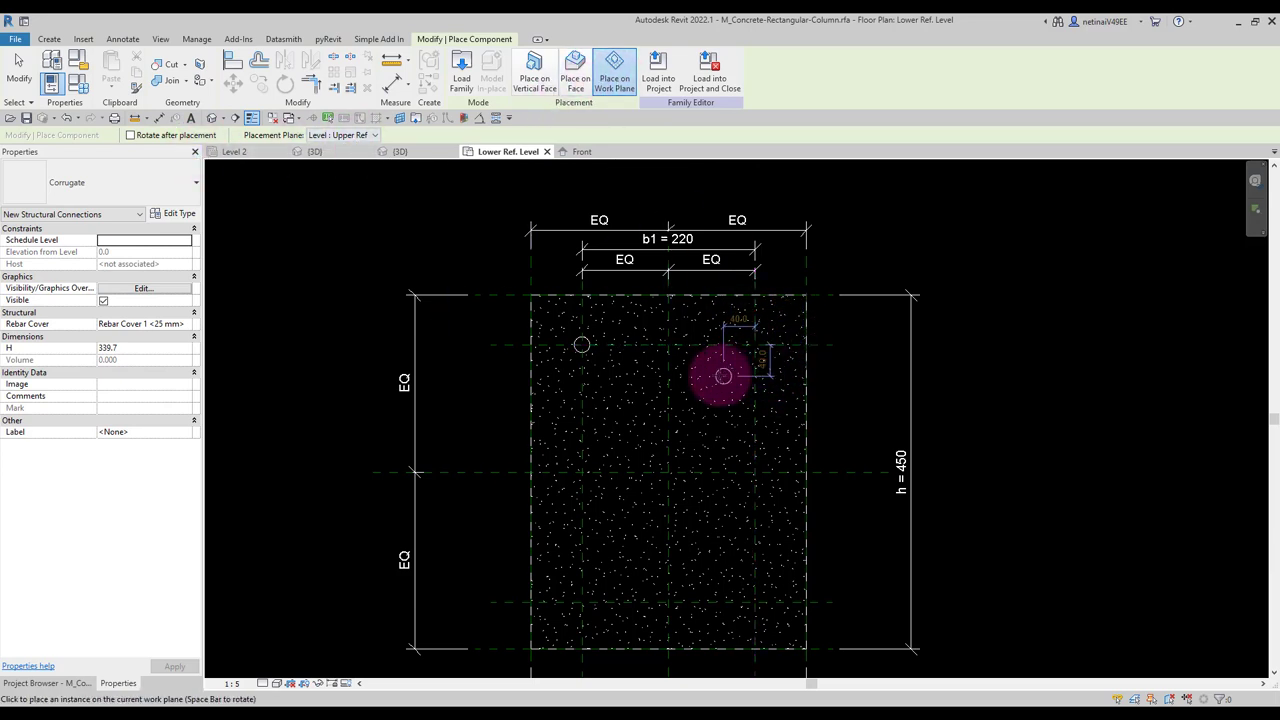
pyautogui.click(719, 376)
pyautogui.click(601, 543)
pyautogui.click(731, 547)
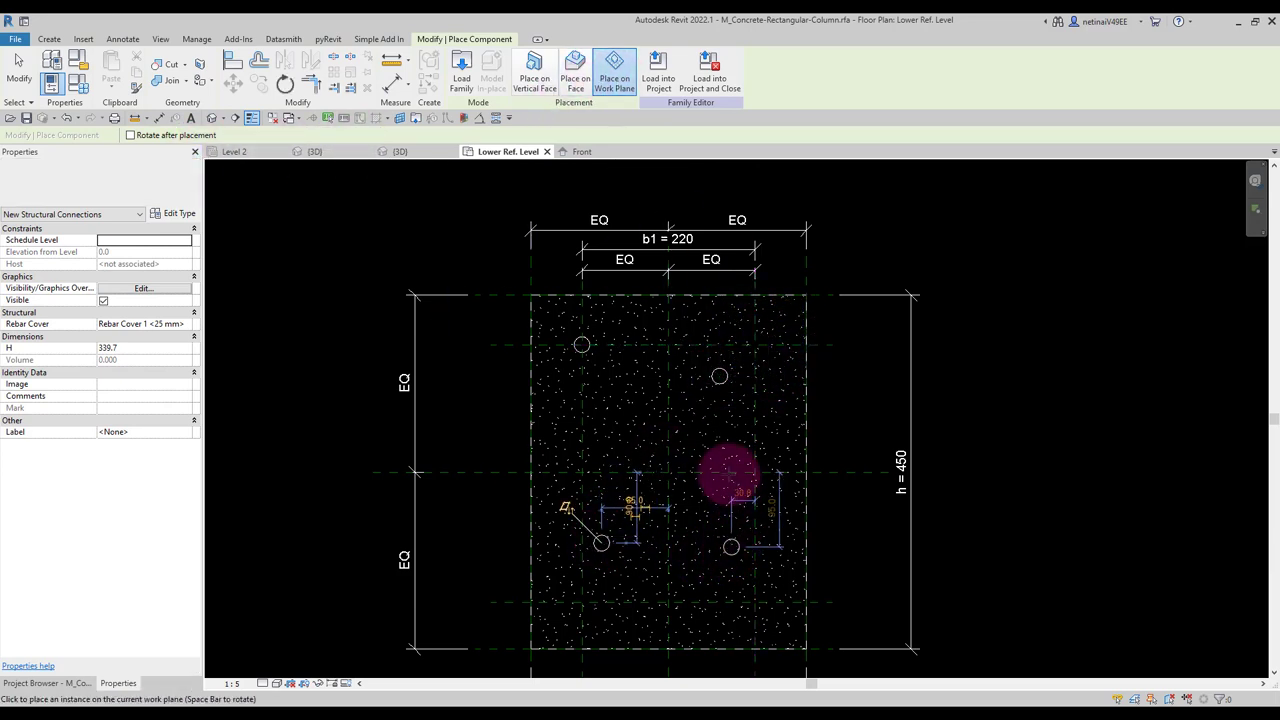
pyautogui.press('Escape')
pyautogui.press('l')
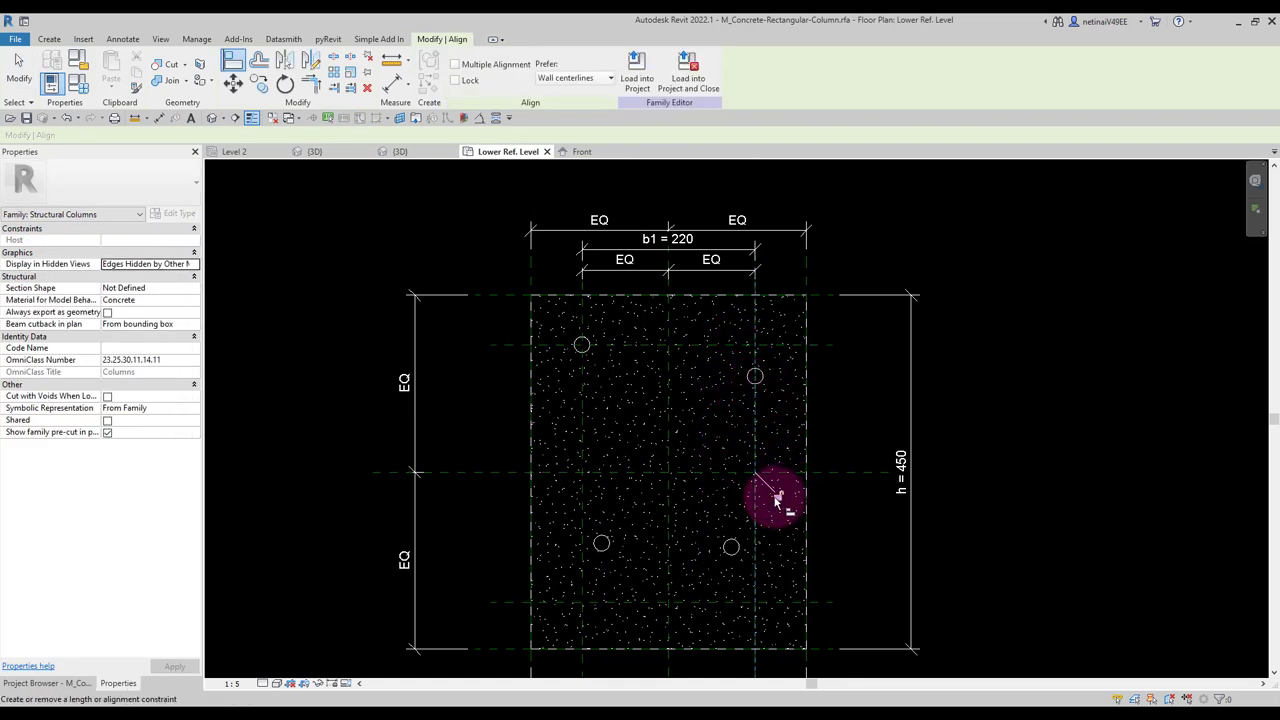
# Align and lock the upper-right and lower-left connections to their reference planes.
pyautogui.click(708, 350)
pyautogui.click(758, 380)
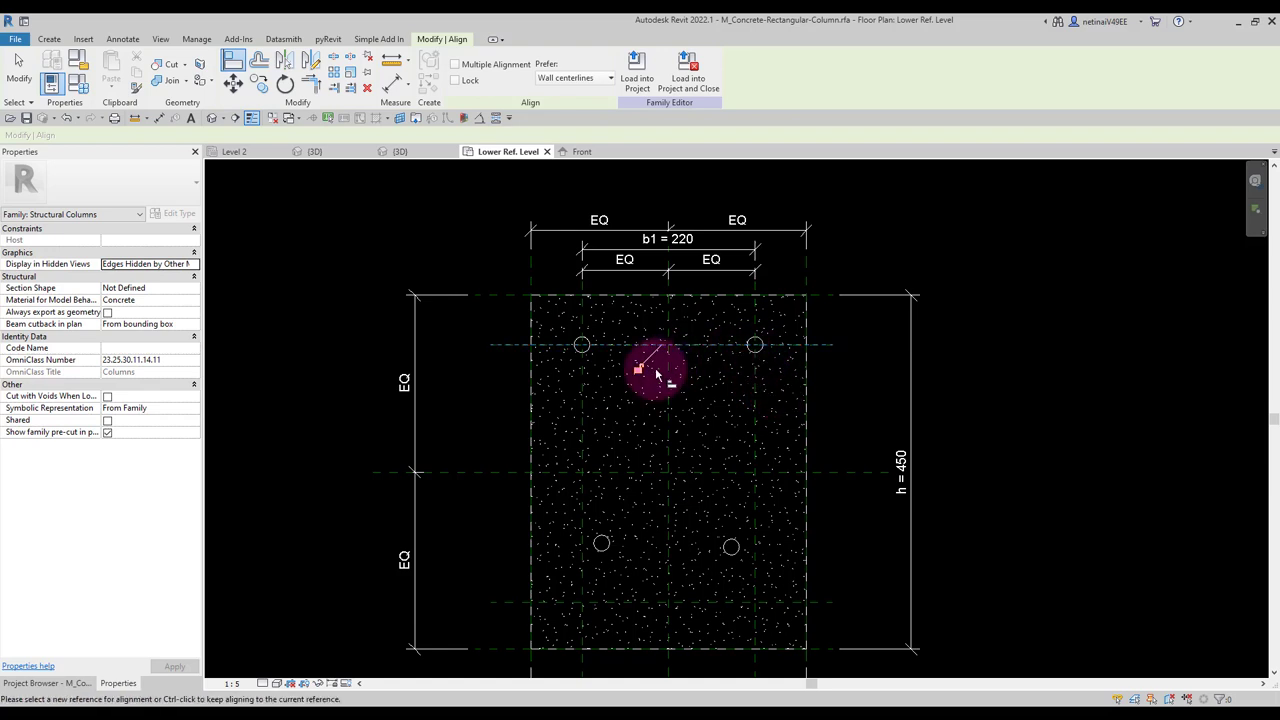
pyautogui.click(639, 370)
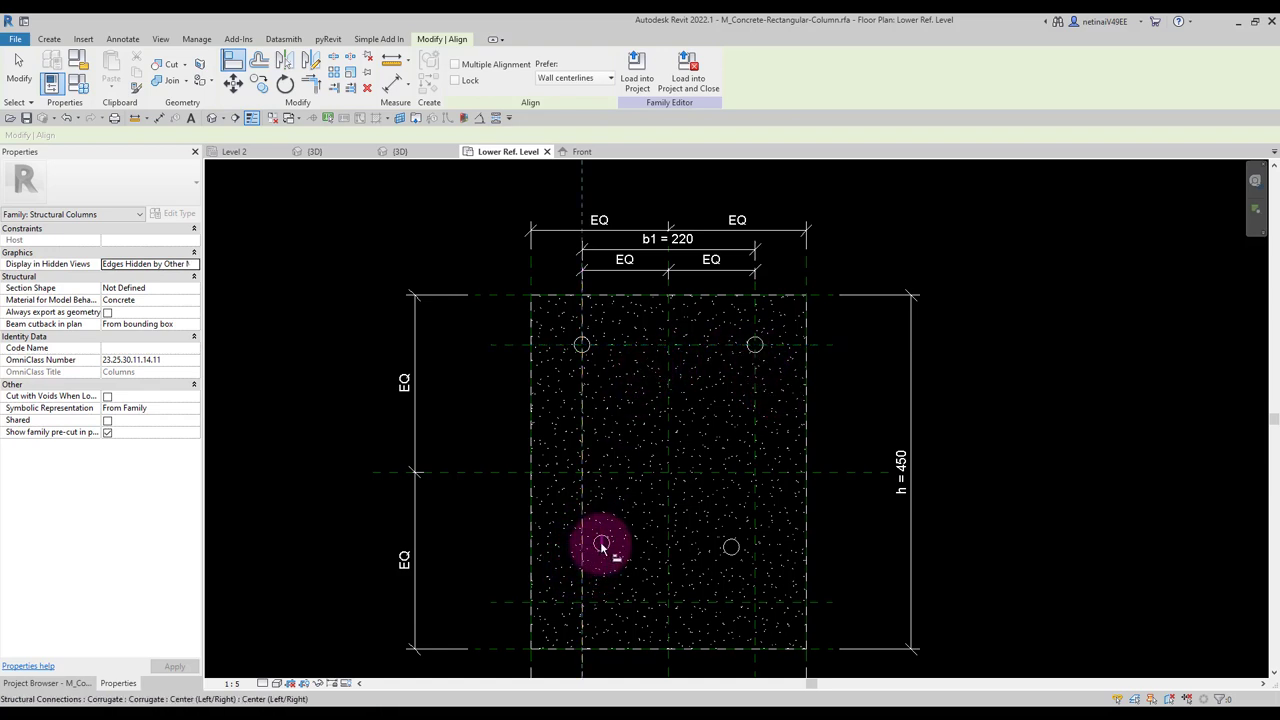
pyautogui.click(603, 546)
pyautogui.click(603, 603)
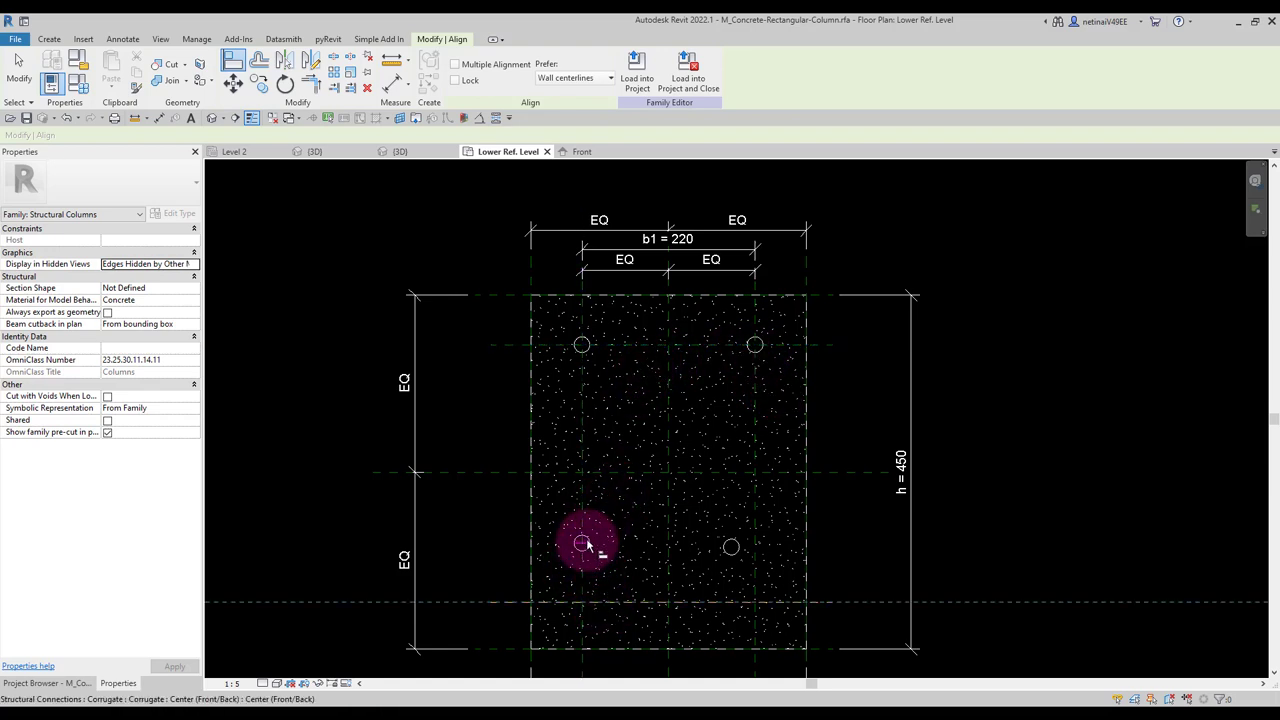
pyautogui.click(581, 538)
# Align the lower-right connection to the right and bottom reference planes.
pyautogui.click(745, 603)
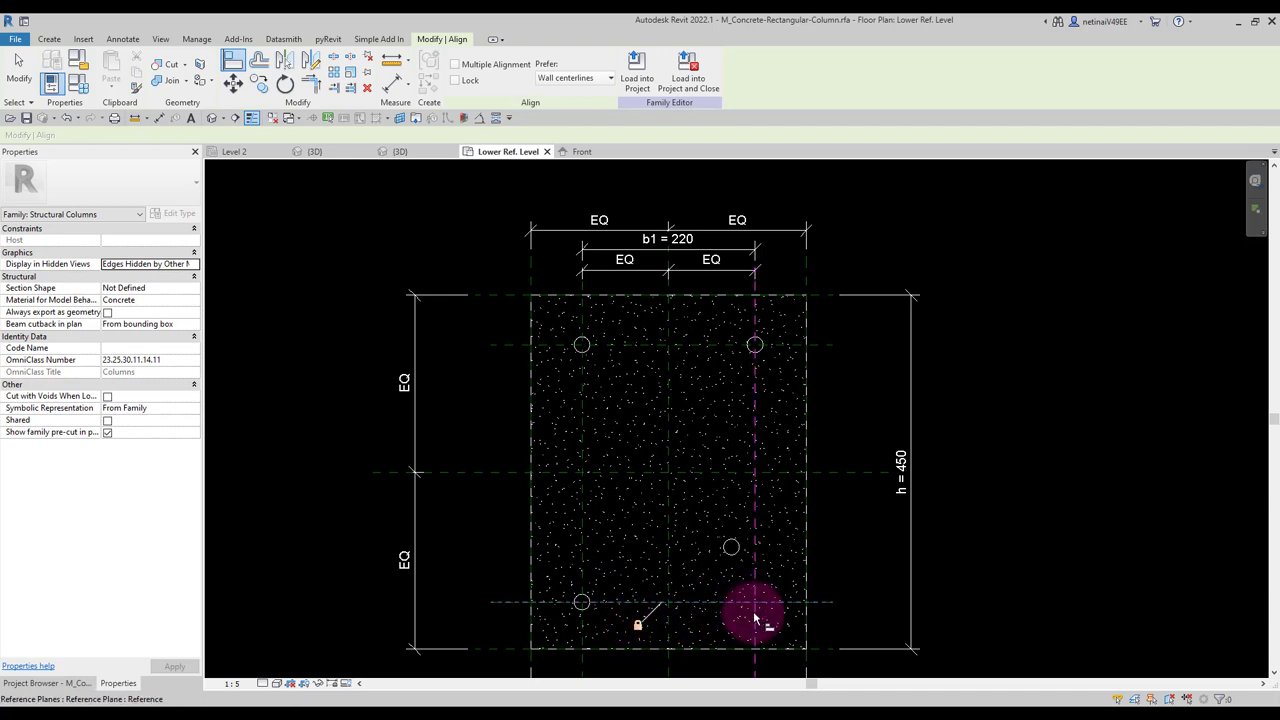
pyautogui.click(729, 548)
pyautogui.click(731, 548)
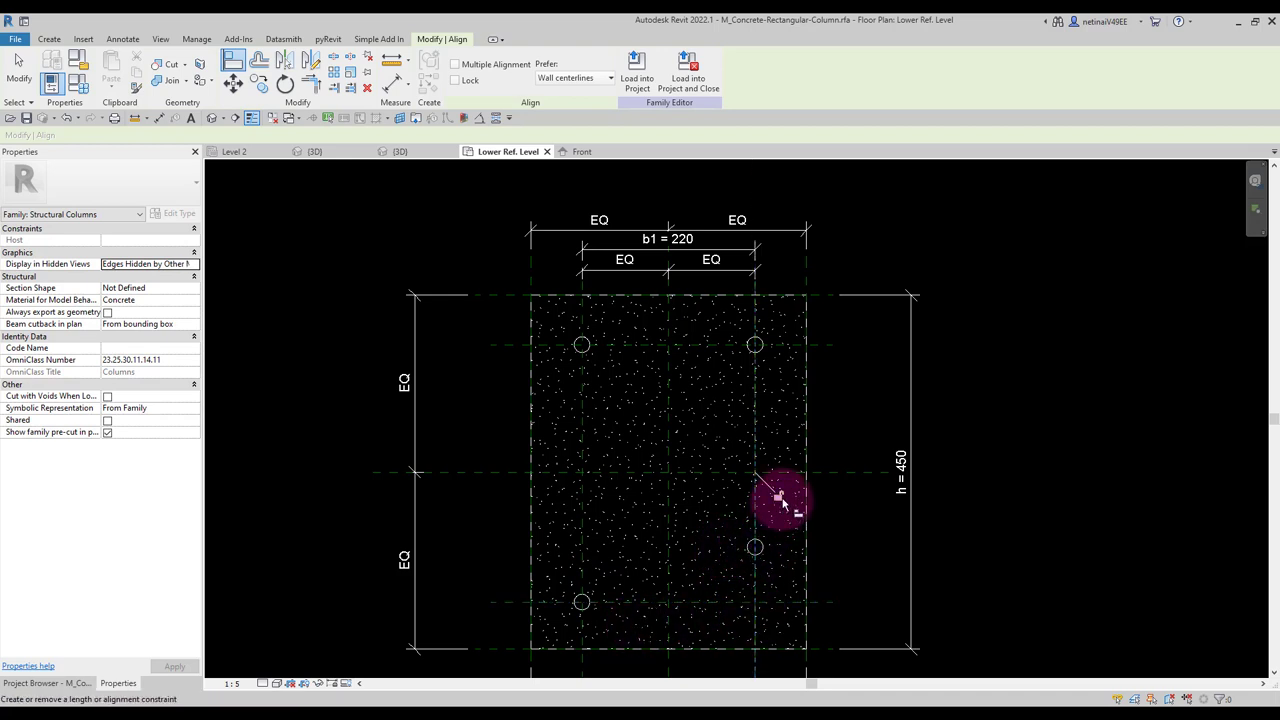
pyautogui.click(729, 602)
pyautogui.click(755, 547)
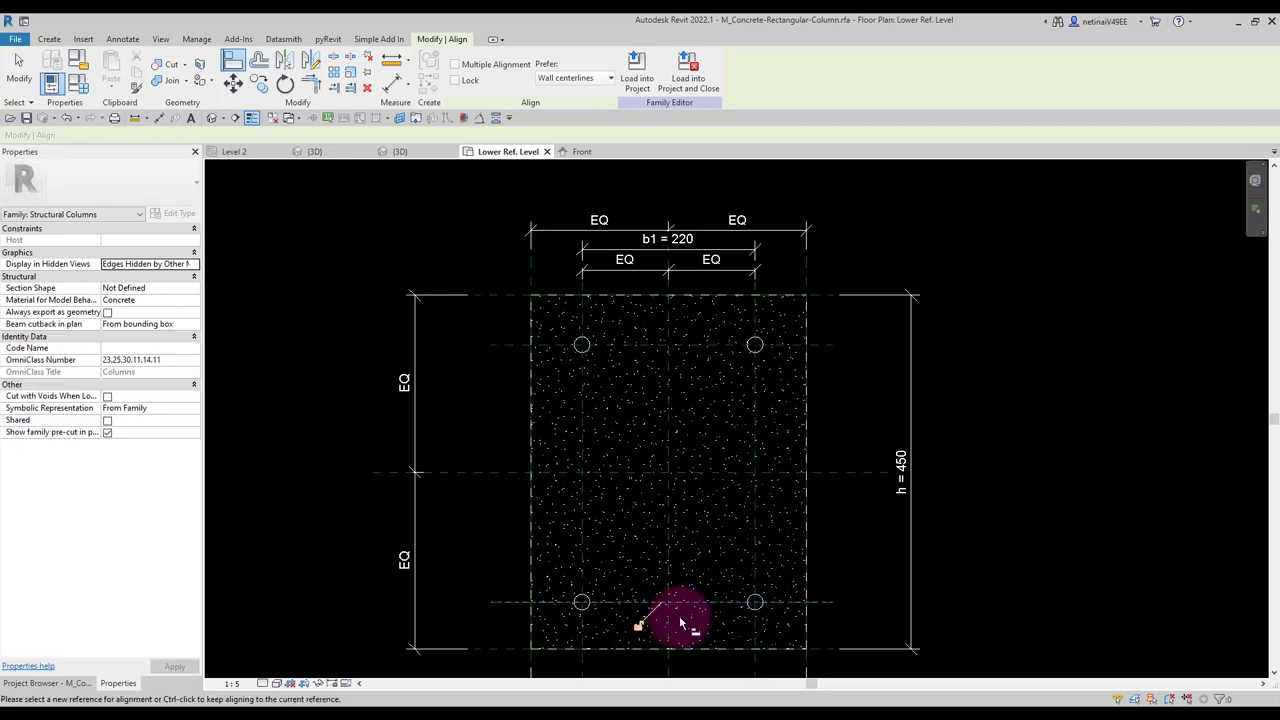
pyautogui.scroll(-2, 708, 471)
pyautogui.scroll(-2, 674, 286)
pyautogui.press('Escape')
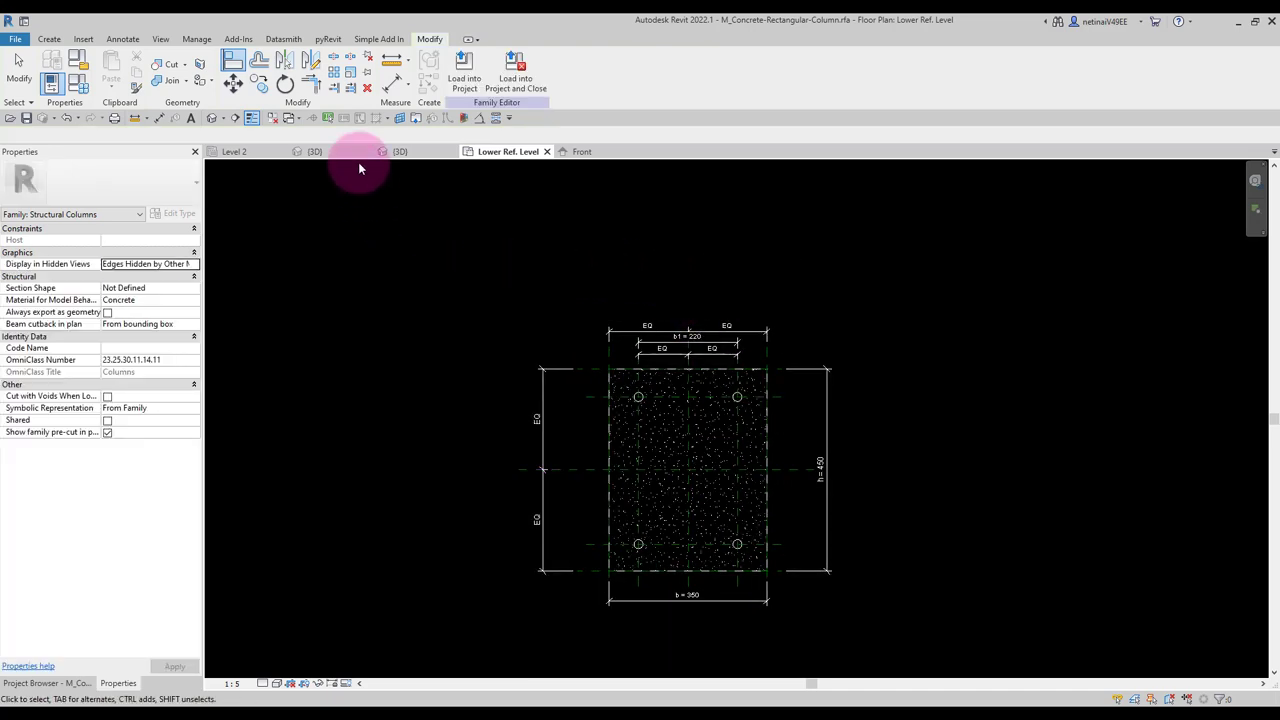
# Orbit the default 3D view to inspect the four pipes, then show the Front elevation.
pyautogui.click(210, 119)
pyautogui.keyDown('shift'); pyautogui.moveTo(559, 338); pyautogui.dragTo(573, 291, button='middle'); pyautogui.keyUp('shift')
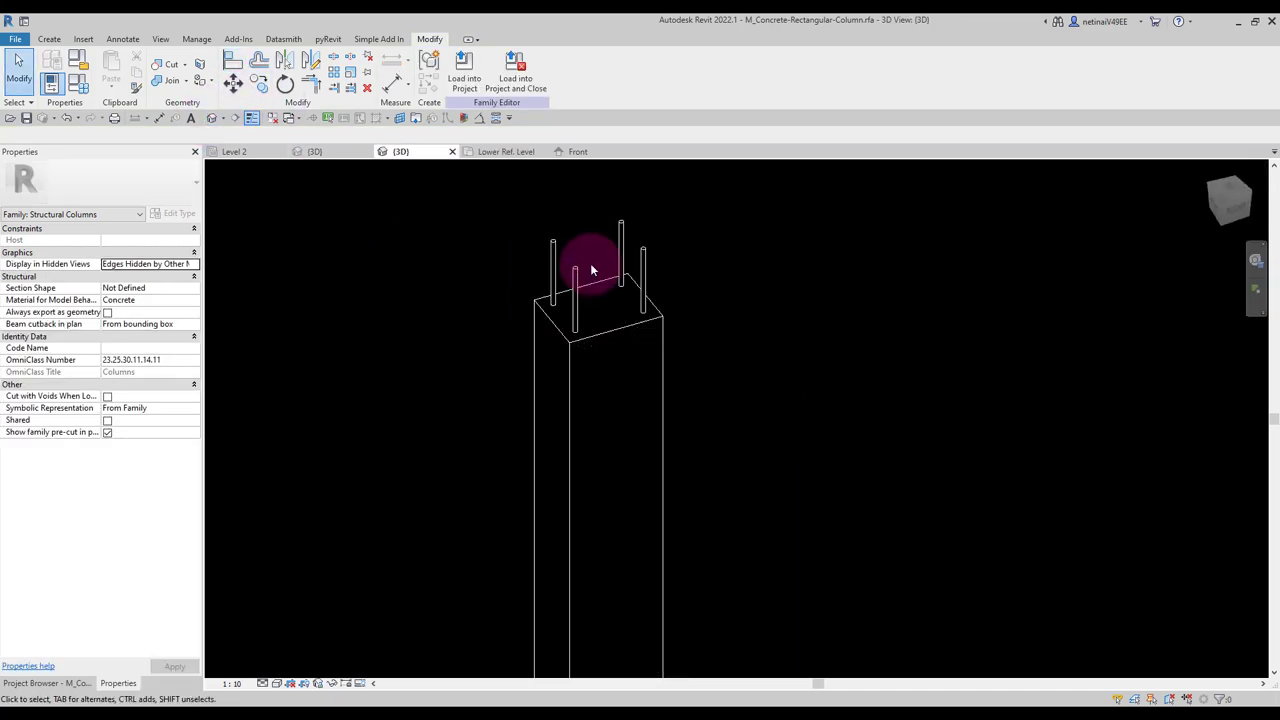
pyautogui.click(570, 290)
pyautogui.keyDown('shift'); pyautogui.moveTo(766, 417); pyautogui.dragTo(823, 366, button='middle'); pyautogui.keyUp('shift')
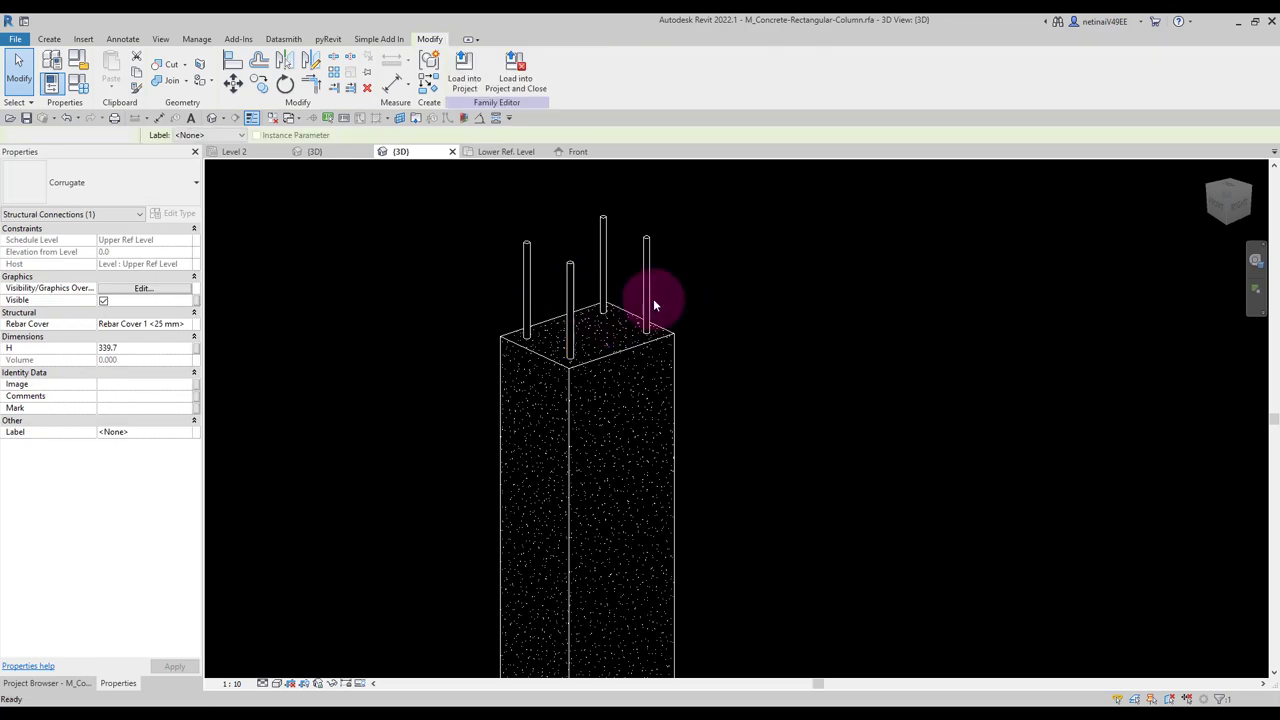
pyautogui.click(366, 302)
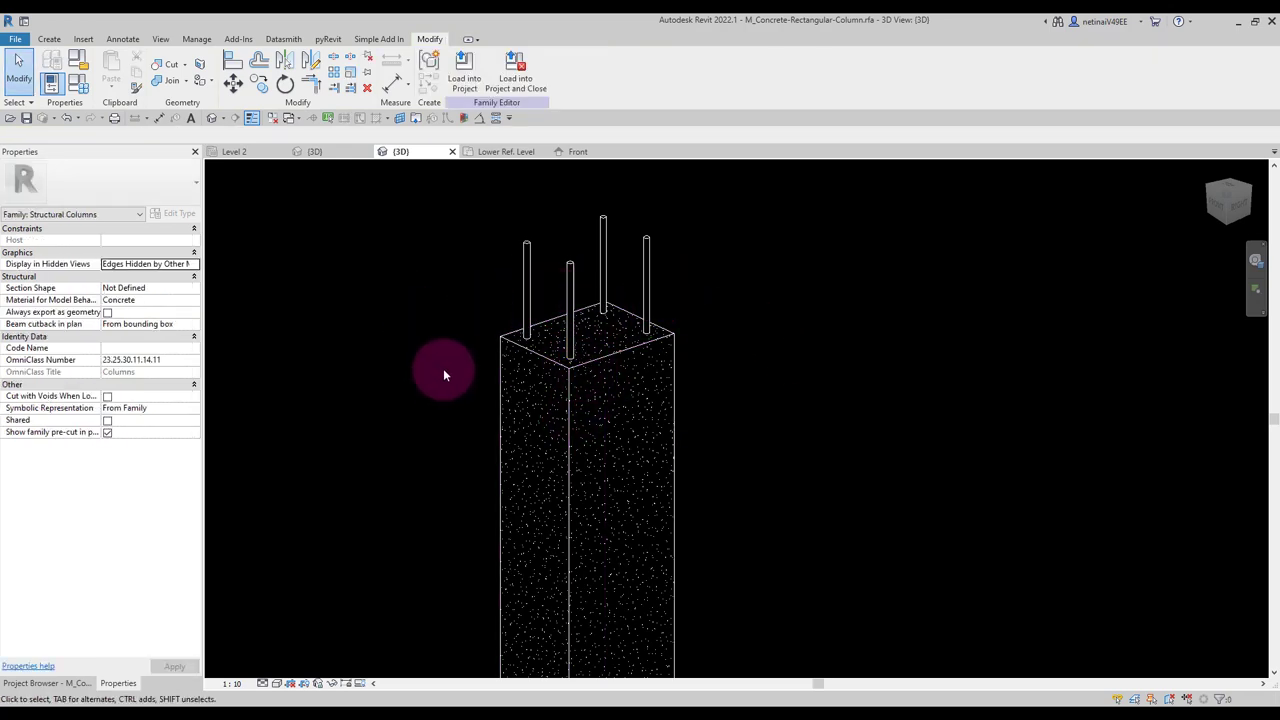
pyautogui.click(580, 151)
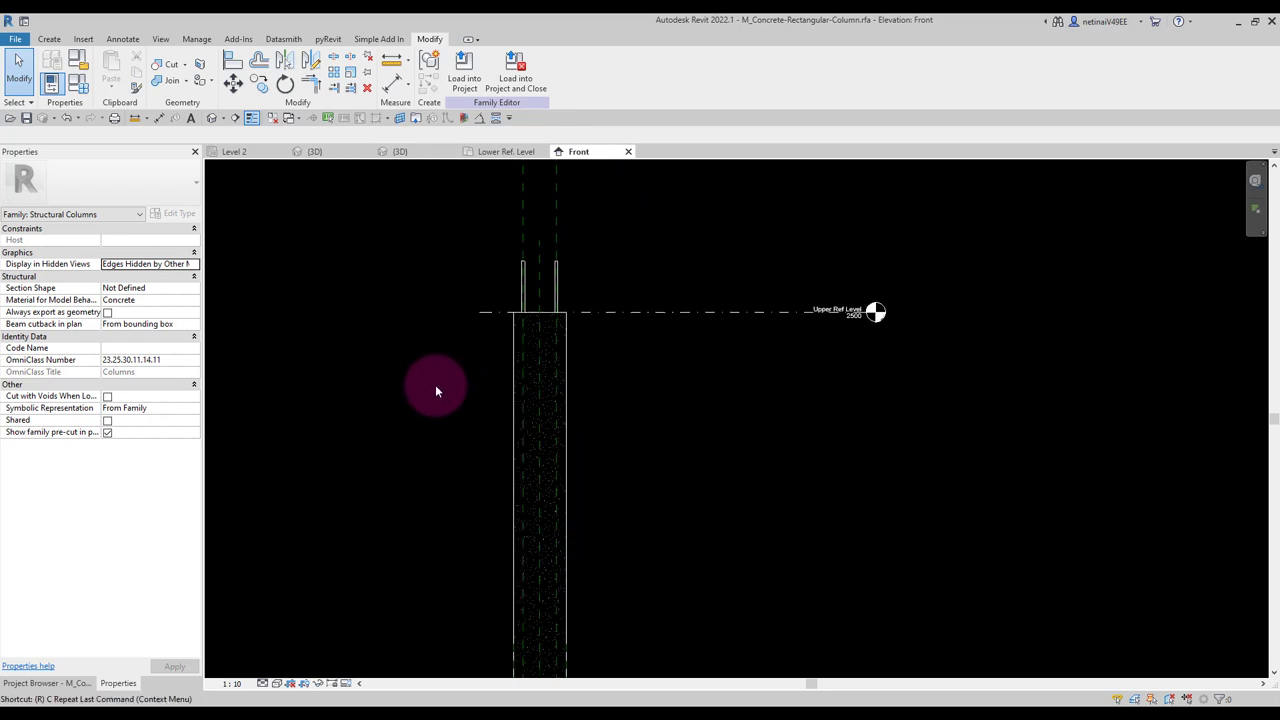
# Add a reference plane below Upper Ref. Level and dimension it from that level.
pyautogui.press('r')
pyautogui.press('p')
pyautogui.scroll(2, 464, 352)
pyautogui.press('Escape')
pyautogui.press('Escape')
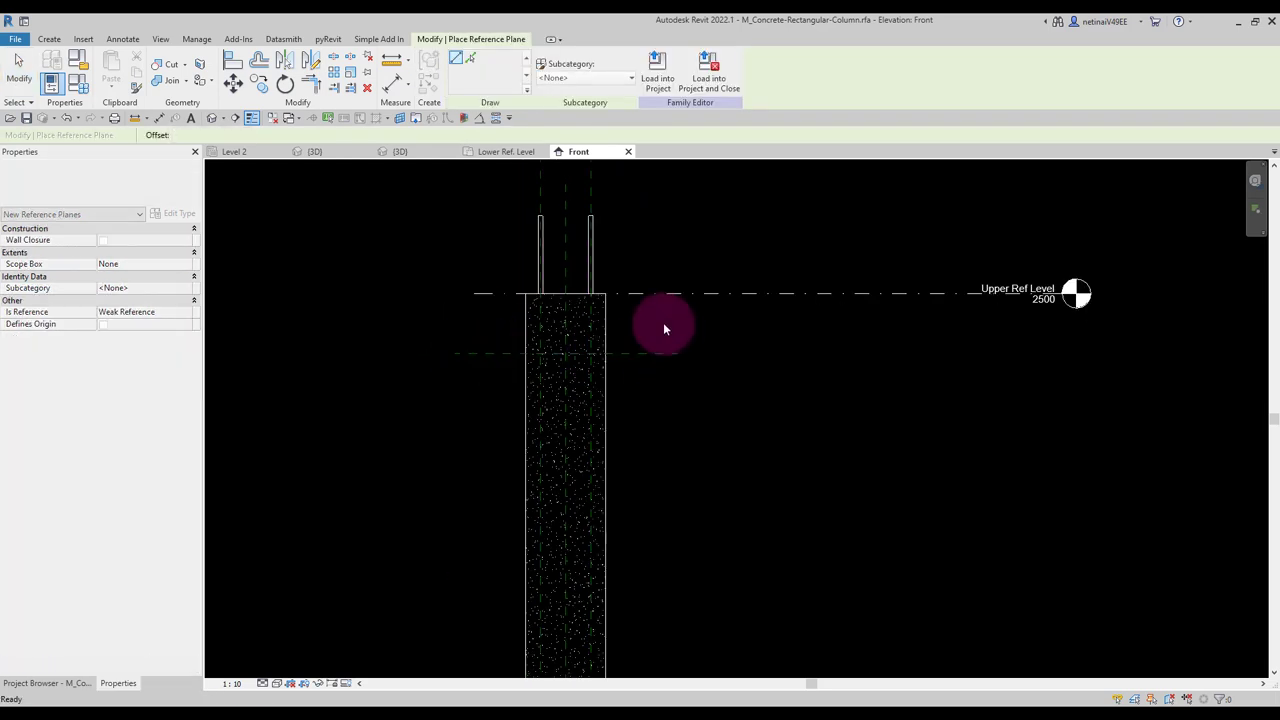
pyautogui.moveTo(666, 325); pyautogui.dragTo(686, 374, button='middle')
pyautogui.press('d')
pyautogui.press('i')
pyautogui.click(695, 347)
pyautogui.click(674, 407)
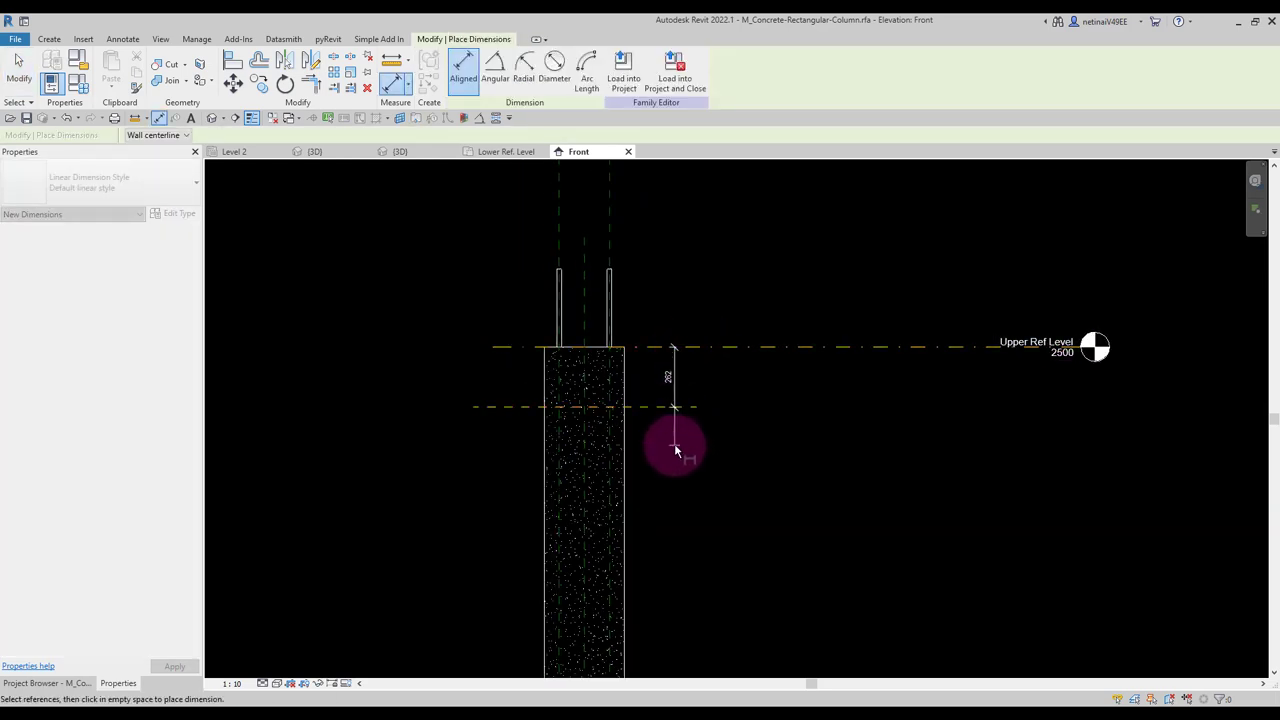
pyautogui.click(675, 420)
pyautogui.press('Escape')
# Label the dimension with new instance parameter h1 and set it to 250.
pyautogui.click(675, 340)
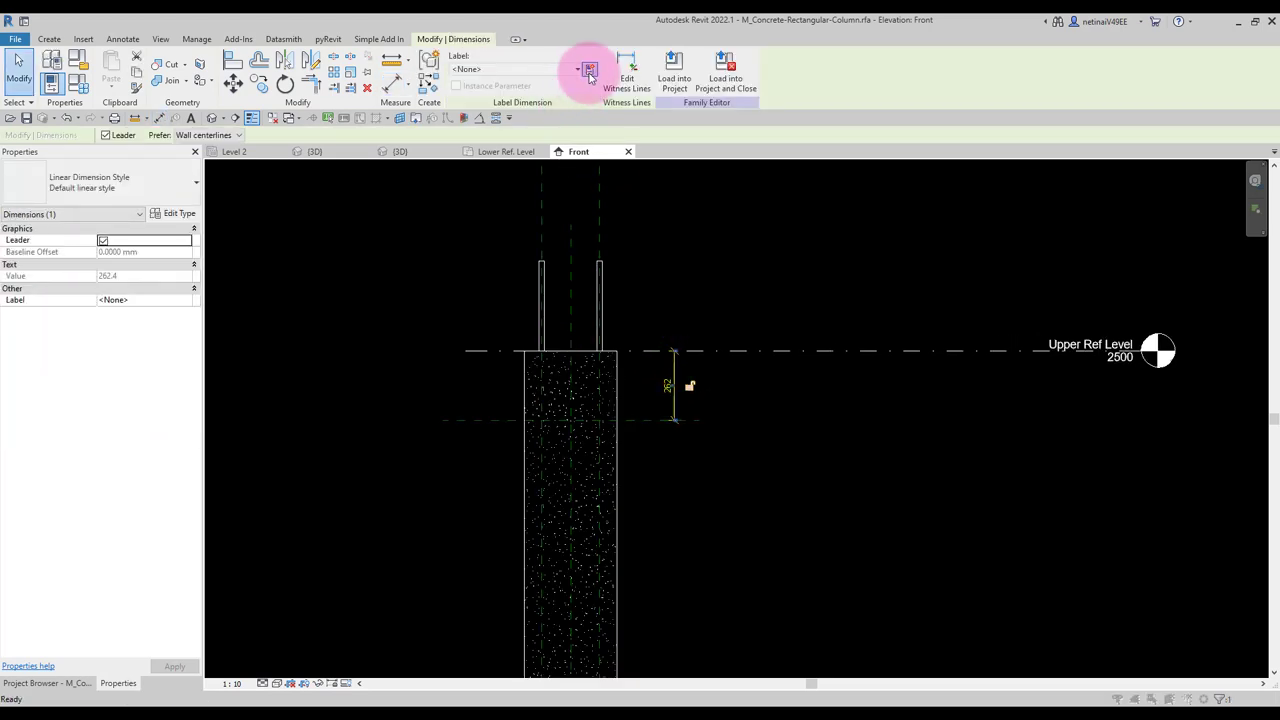
pyautogui.click(587, 66)
pyautogui.click(298, 386)
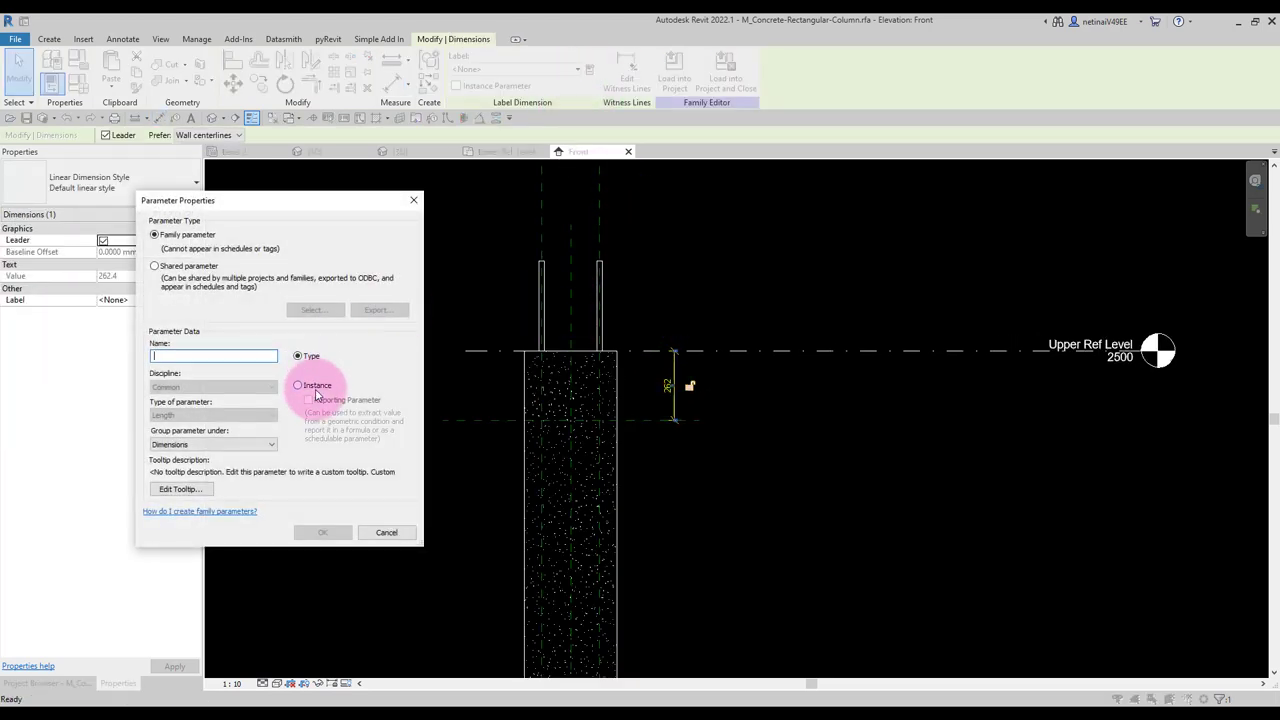
pyautogui.click(230, 355)
pyautogui.write('h1')
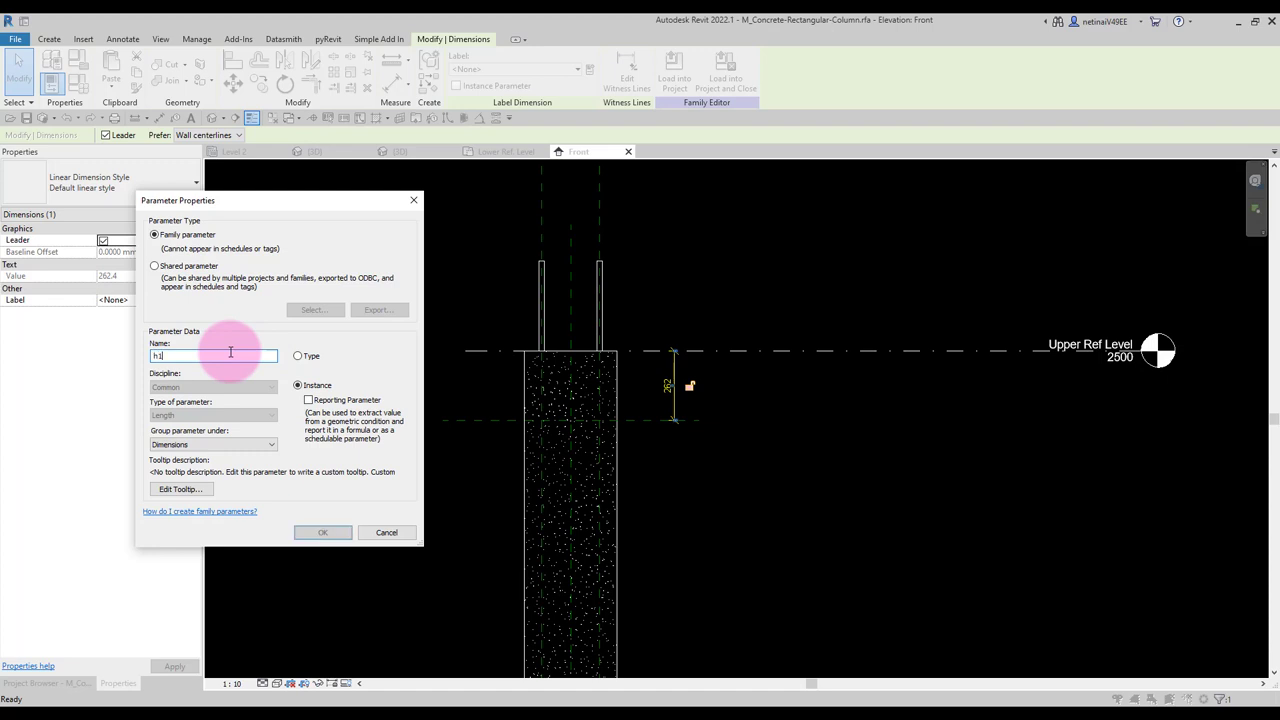
pyautogui.press('Return')
pyautogui.scroll(1, 663, 391)
pyautogui.click(652, 388)
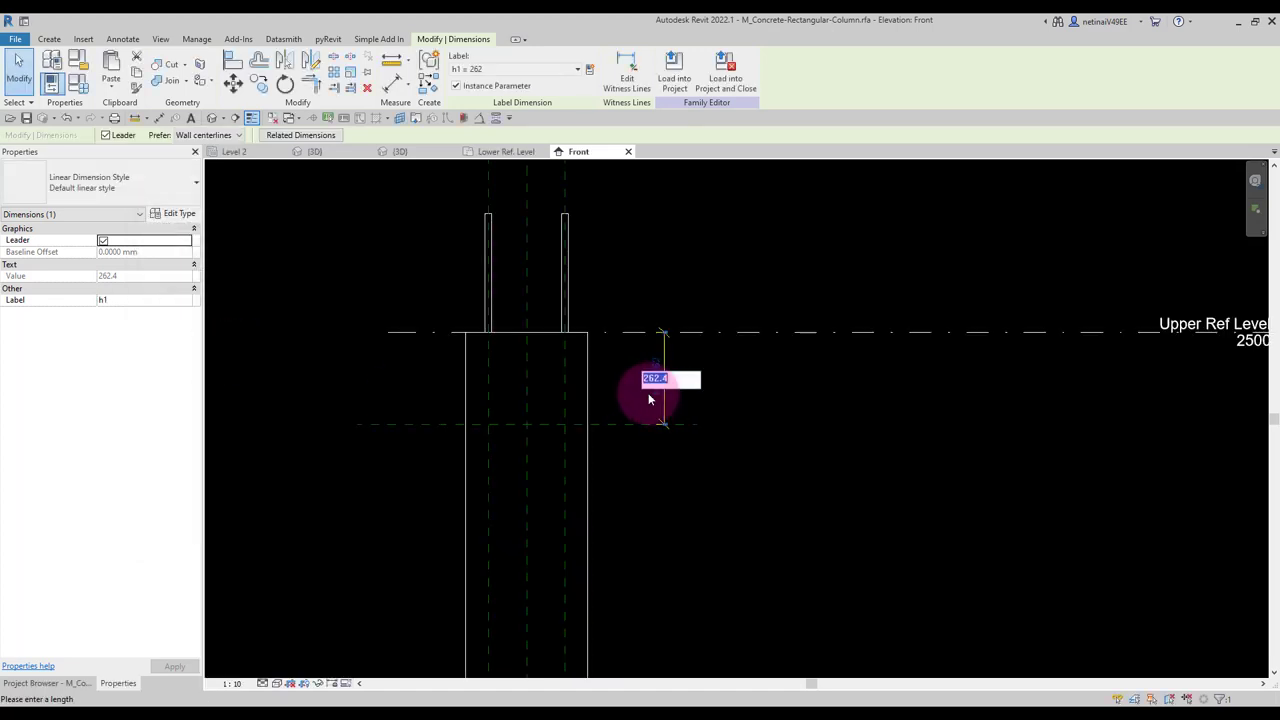
pyautogui.write('250')
pyautogui.press('Return')
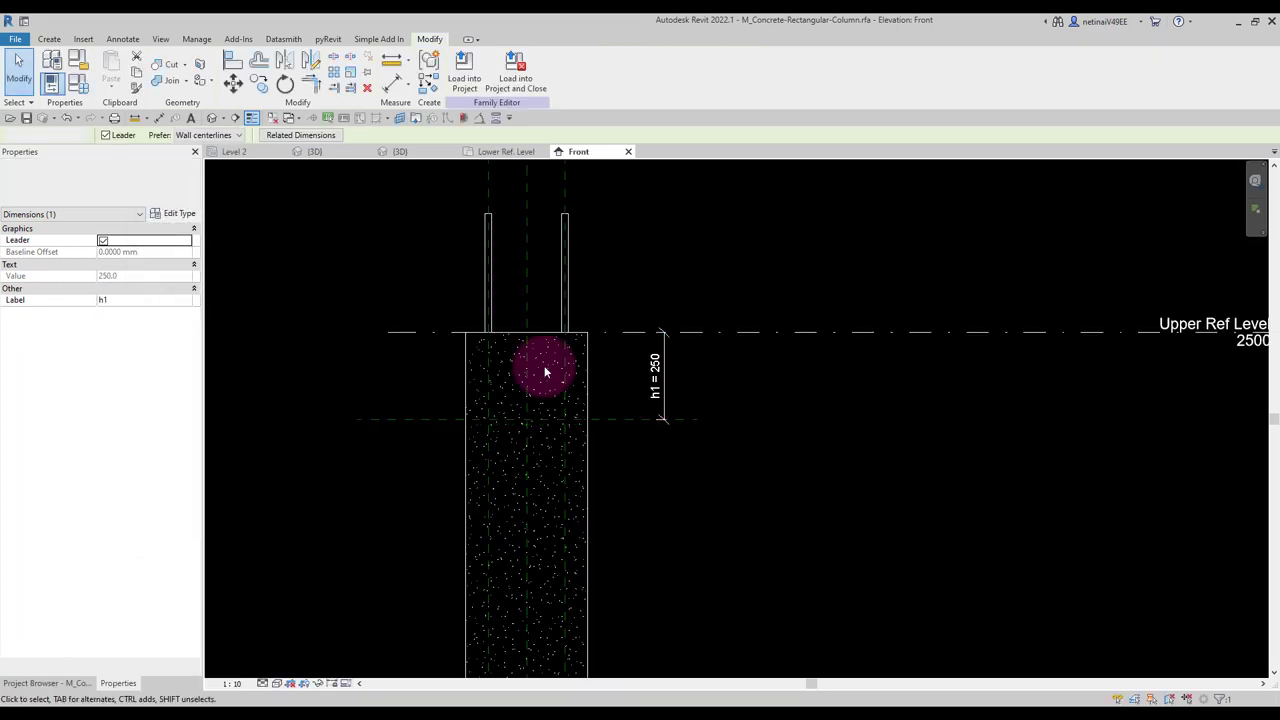
pyautogui.press('Escape')
# Rehost all four pipe connections on the lower reference plane.
pyautogui.moveTo(606, 297); pyautogui.dragTo(614, 366, button='middle')
pyautogui.click(626, 366)
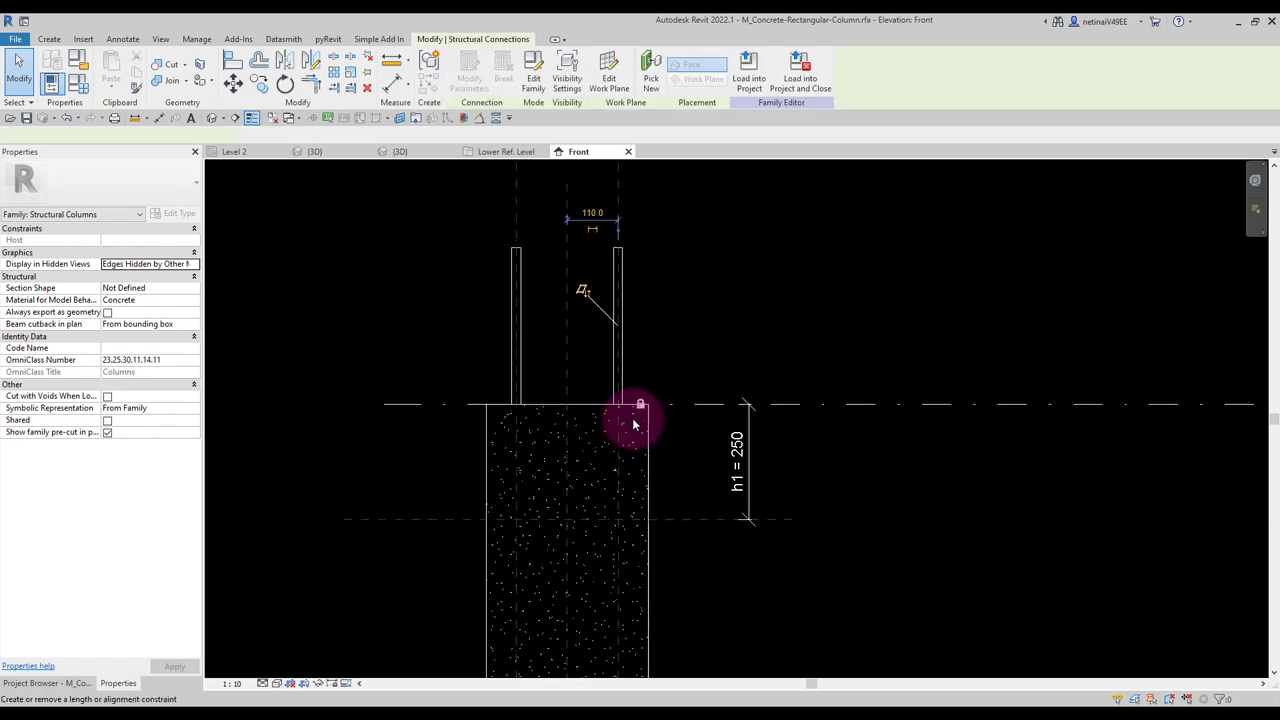
pyautogui.click(612, 338)
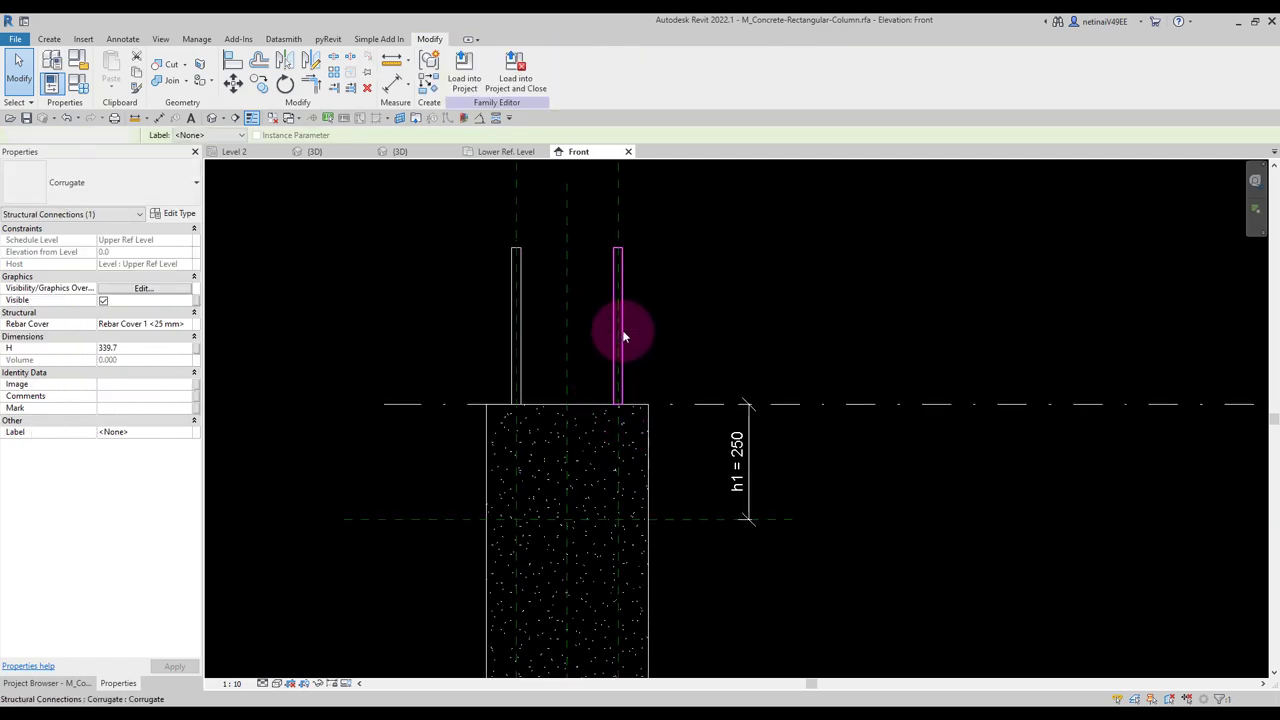
pyautogui.click(652, 332)
pyautogui.moveTo(655, 333); pyautogui.dragTo(100, 330)
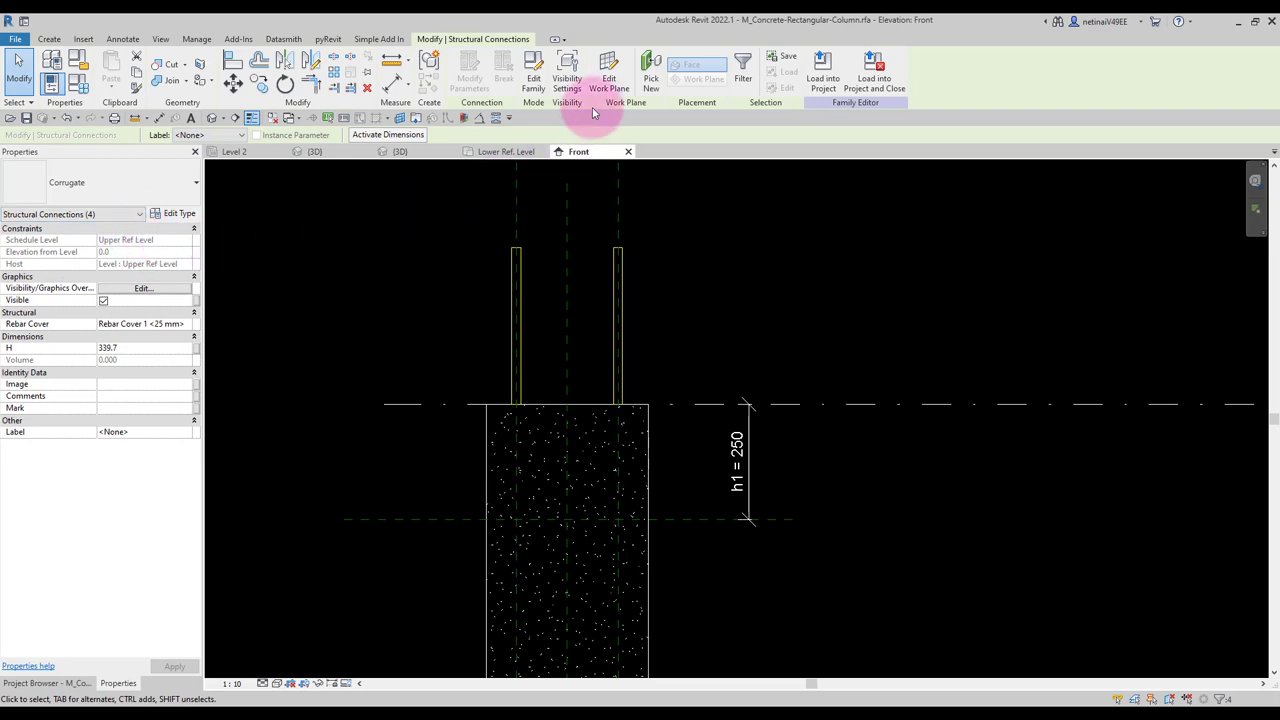
pyautogui.click(610, 84)
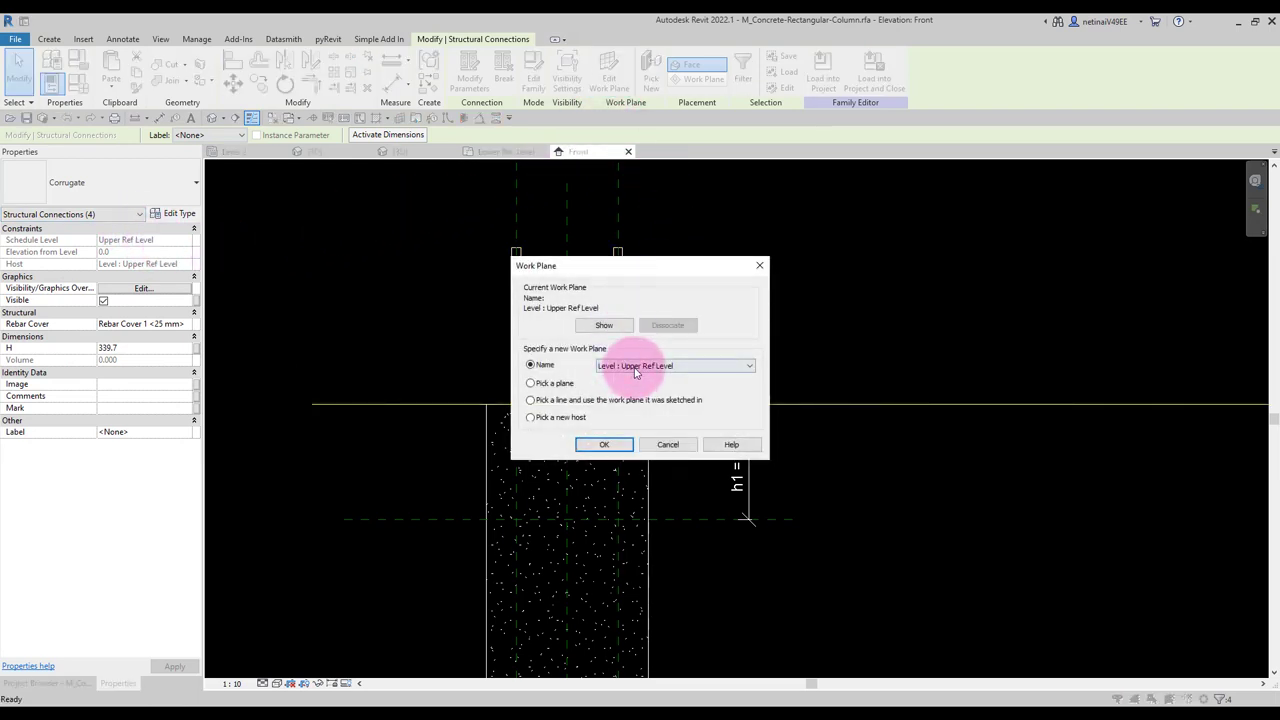
pyautogui.click(530, 383)
pyautogui.click(604, 444)
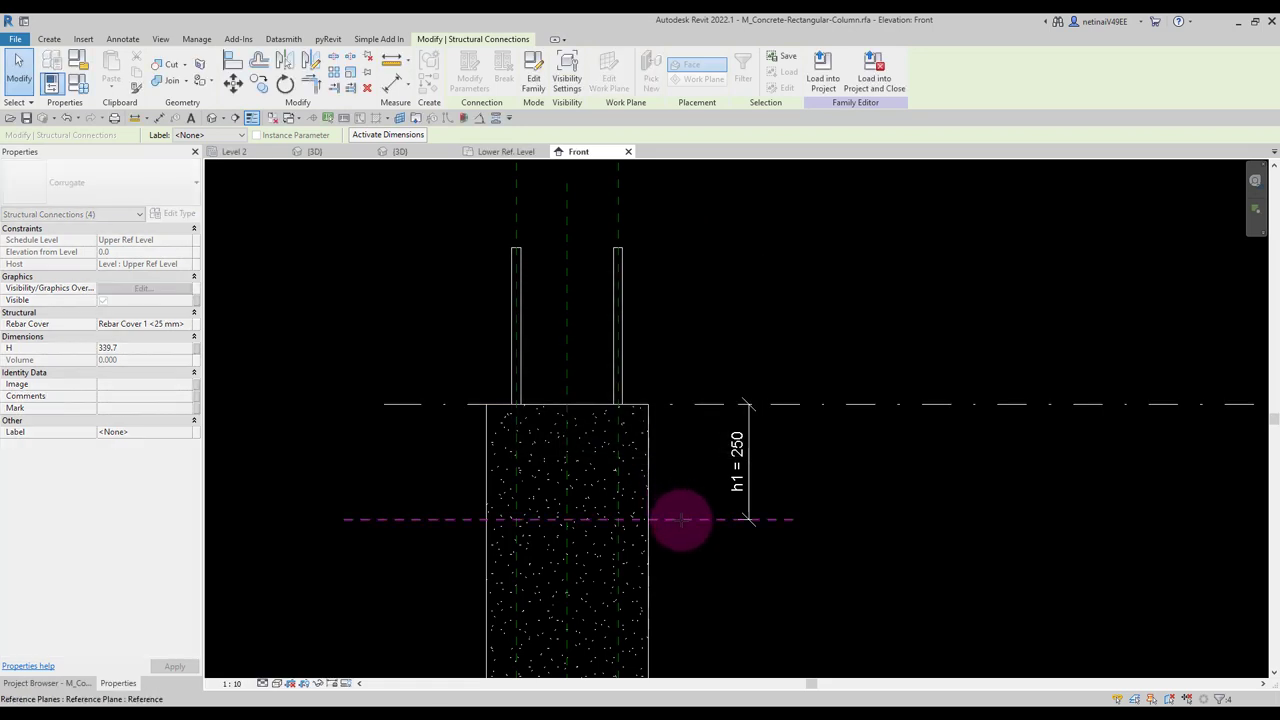
pyautogui.click(680, 519)
pyautogui.scroll(-1, 678, 453)
pyautogui.click(684, 451)
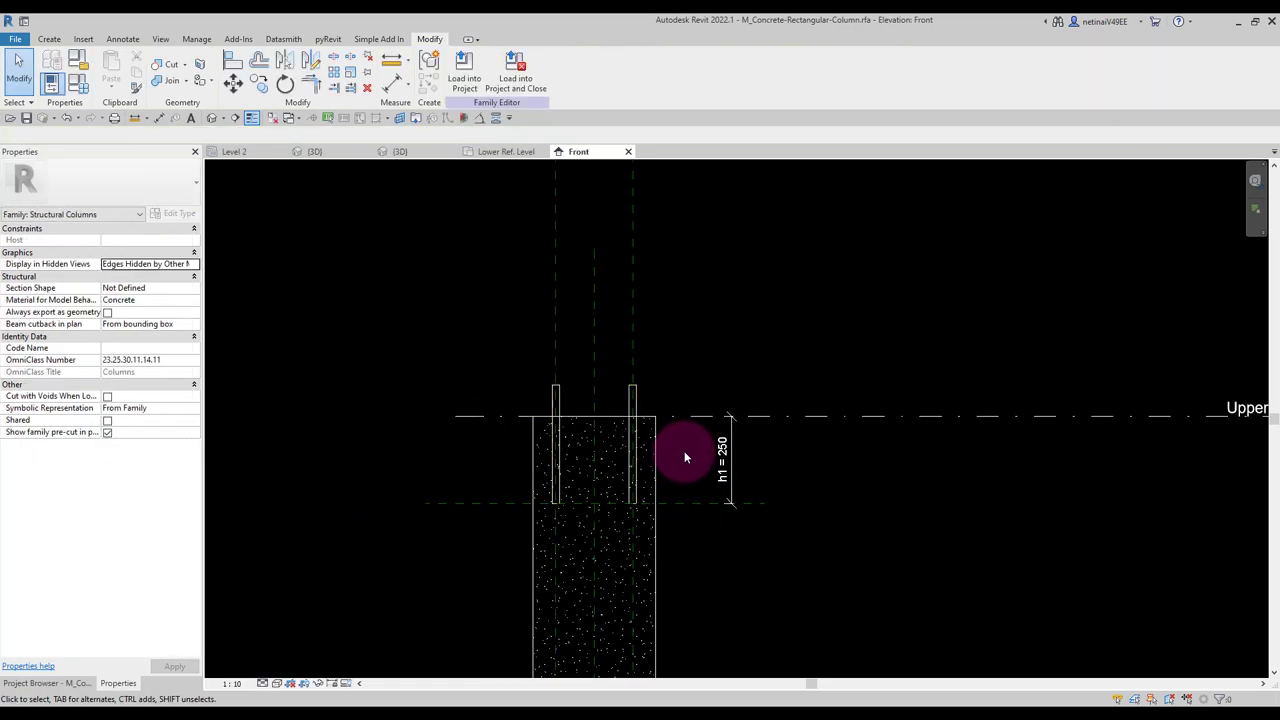
# Change the h1 depth dimension to 500.
pyautogui.scroll(1, 704, 502)
pyautogui.click(727, 447)
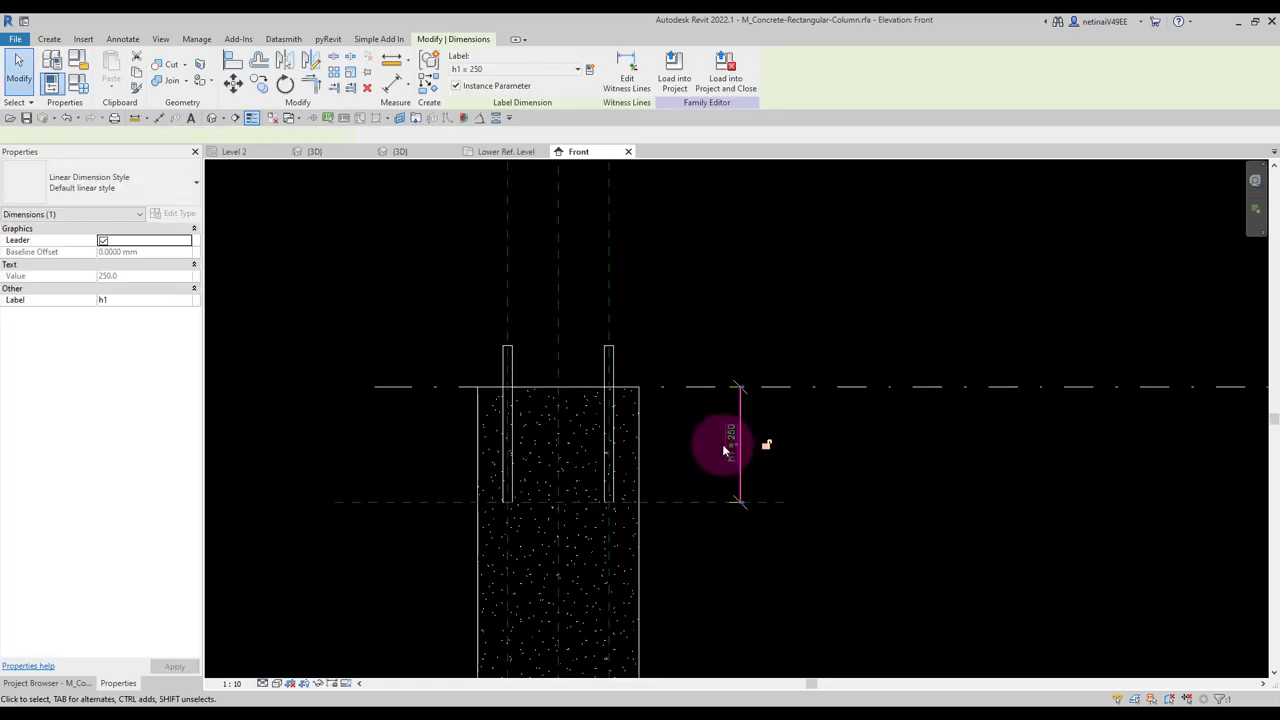
pyautogui.click(726, 446)
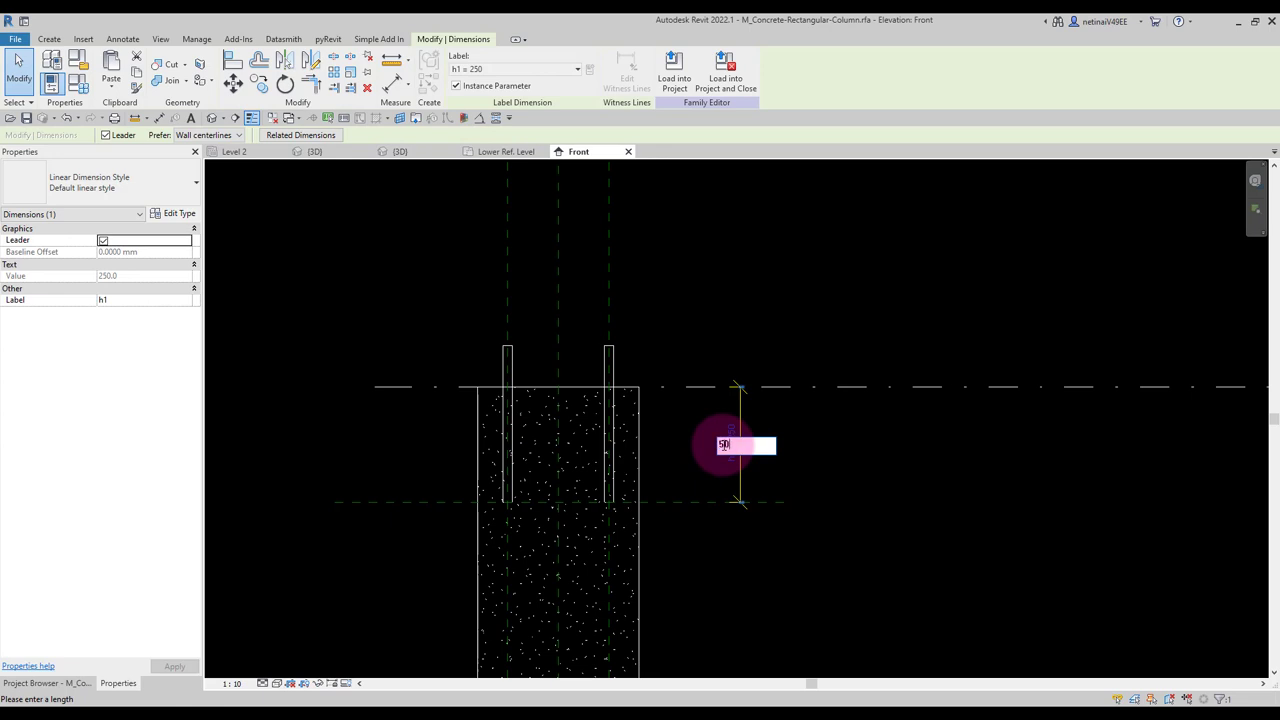
pyautogui.write('0')
pyautogui.press('Return')
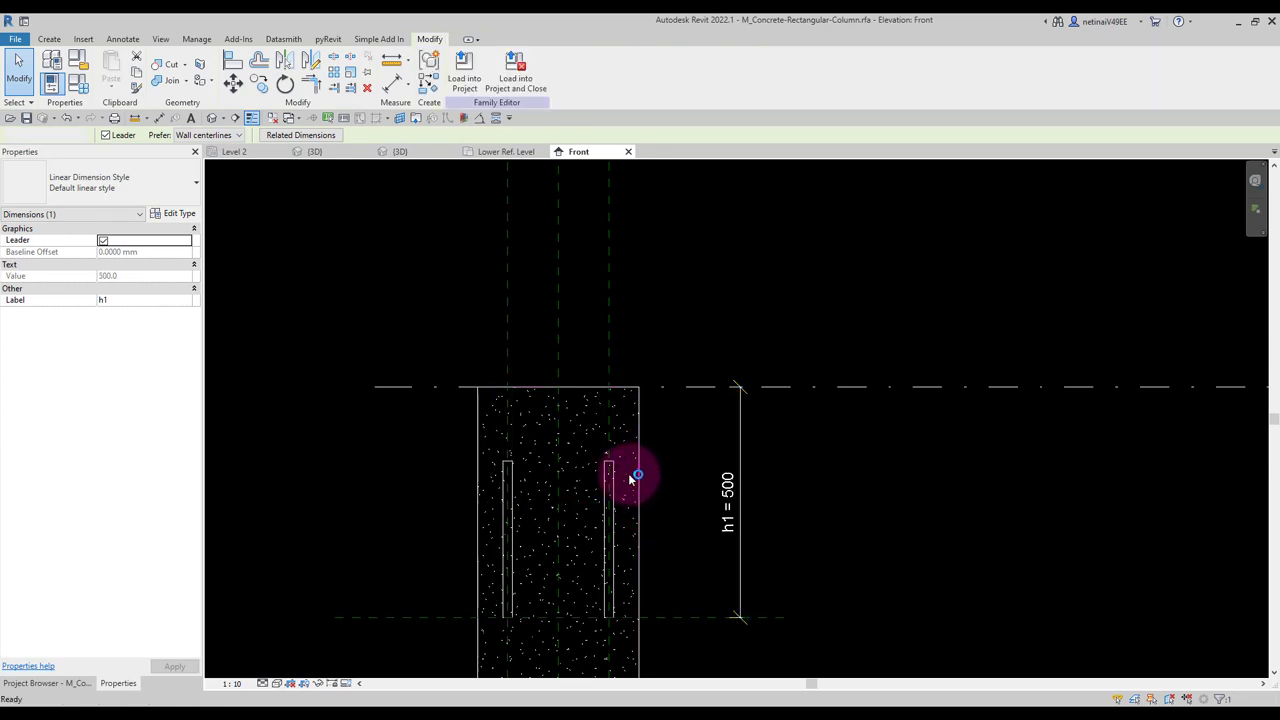
# Select all four pipes and link their H length to a new instance parameter 'Length corrugate'.
pyautogui.click(620, 487)
pyautogui.moveTo(674, 477); pyautogui.dragTo(629, 357, button='middle')
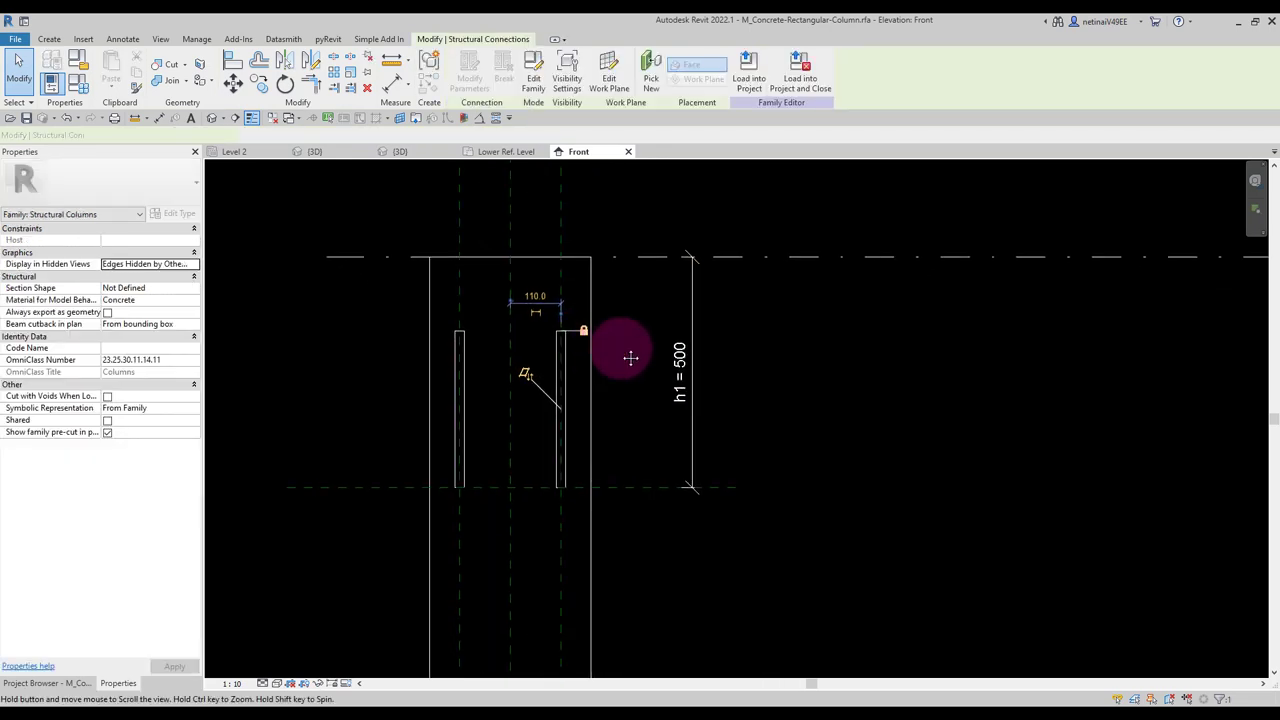
pyautogui.moveTo(557, 366); pyautogui.dragTo(425, 410)
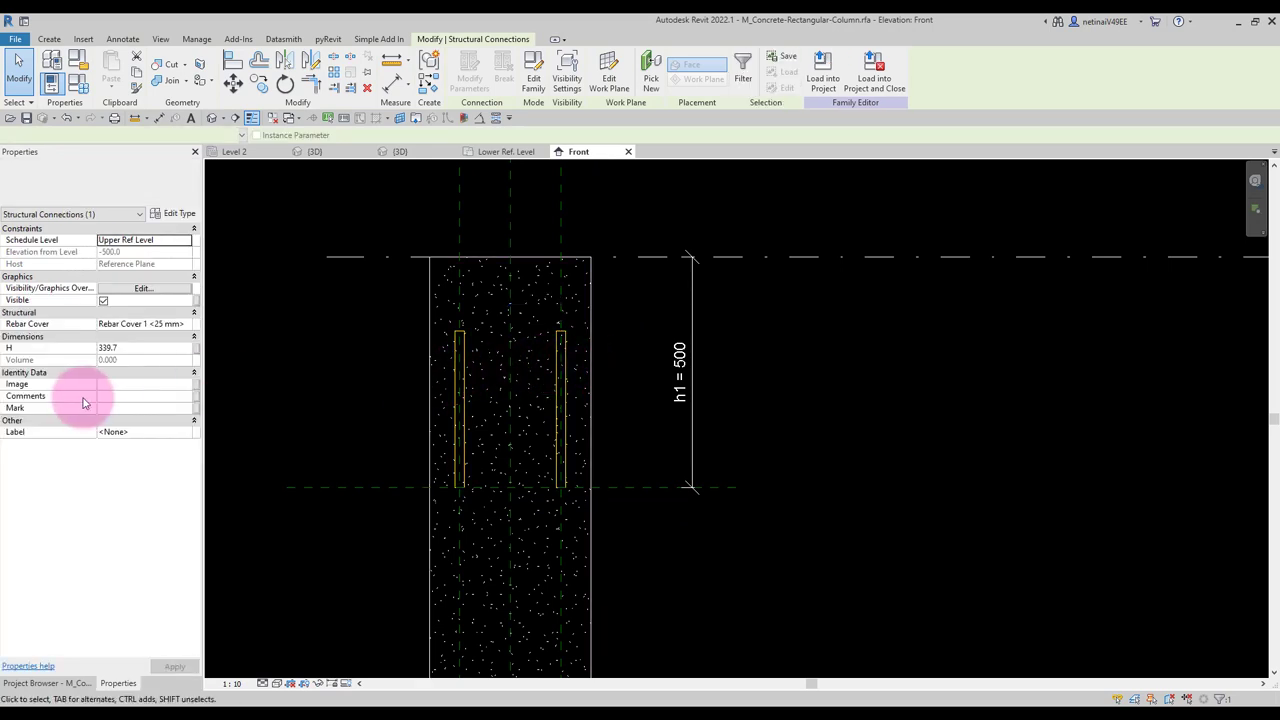
pyautogui.click(197, 352)
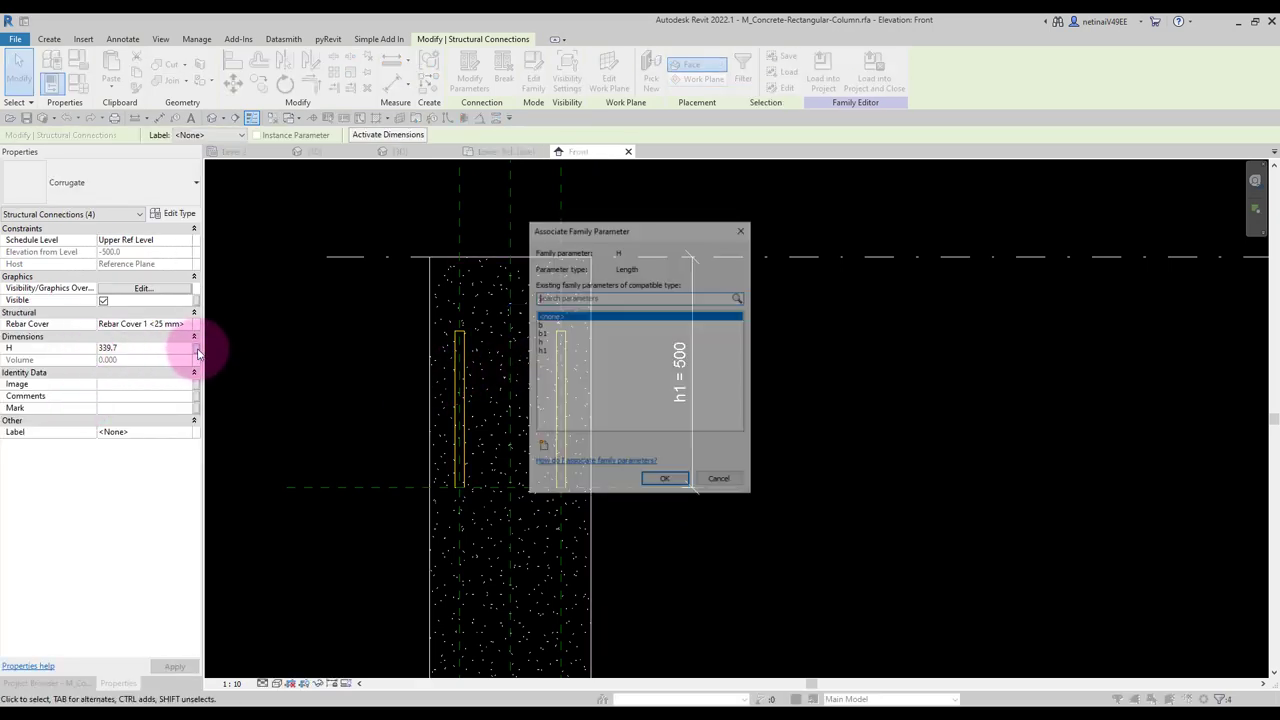
pyautogui.click(542, 448)
pyautogui.write('Length corrugate')
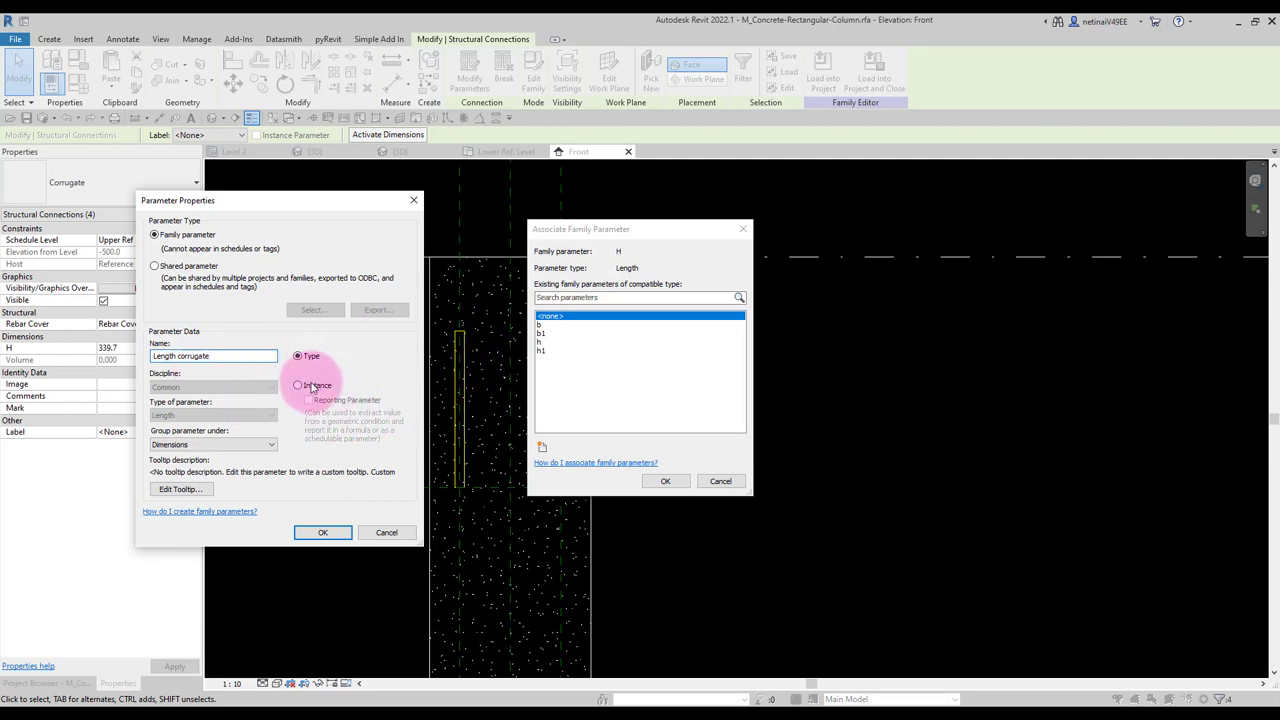
pyautogui.click(326, 389)
pyautogui.click(322, 532)
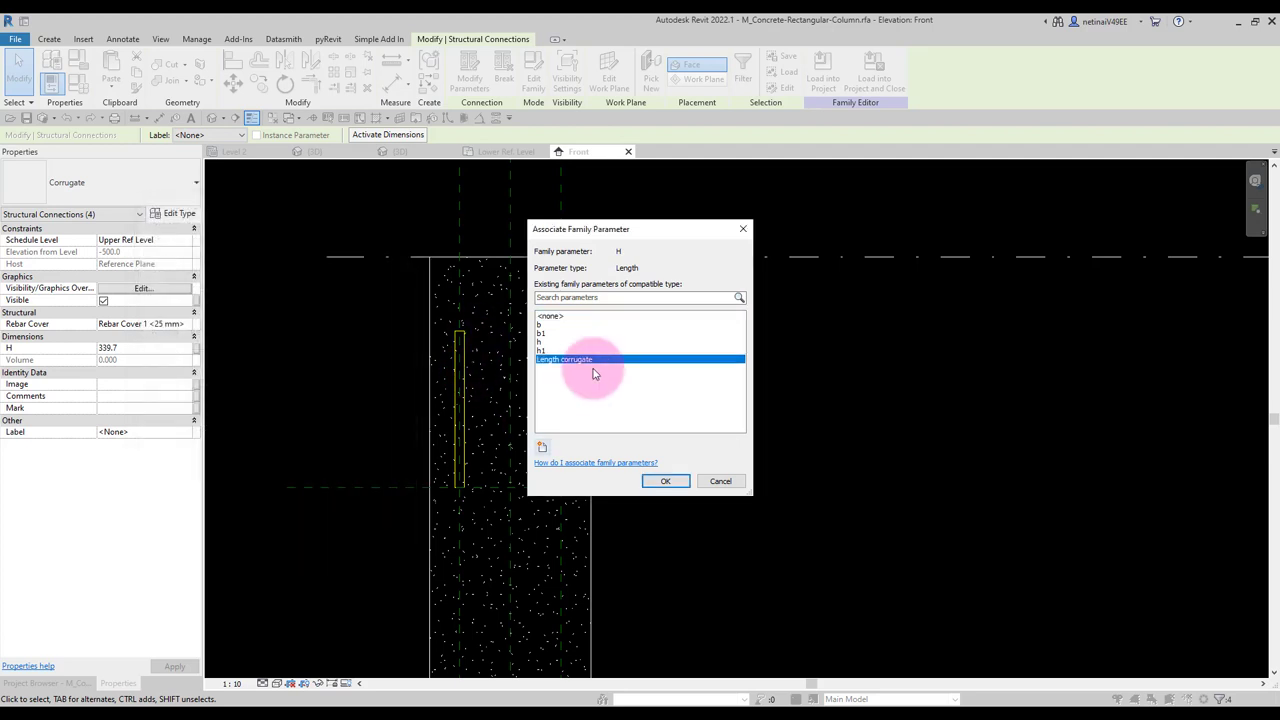
pyautogui.click(664, 481)
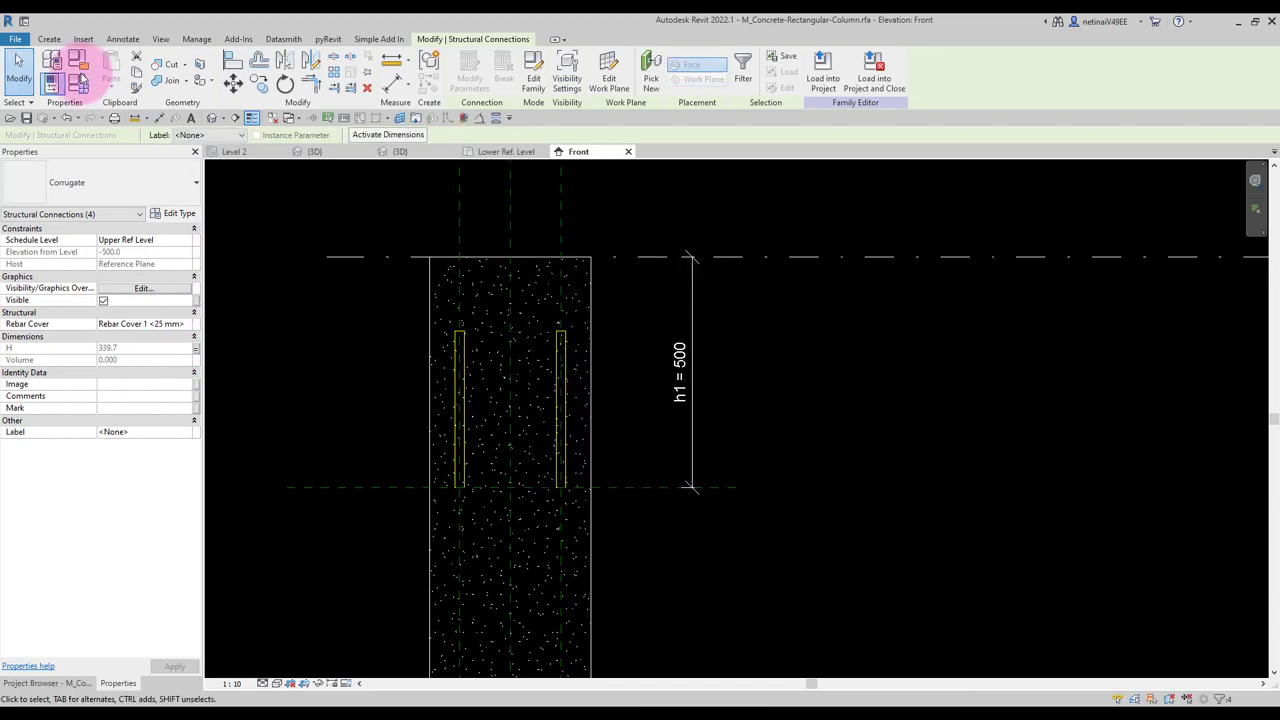
# Set Length corrugate to 1000 in Family Types.
pyautogui.press('f')
pyautogui.press('t')
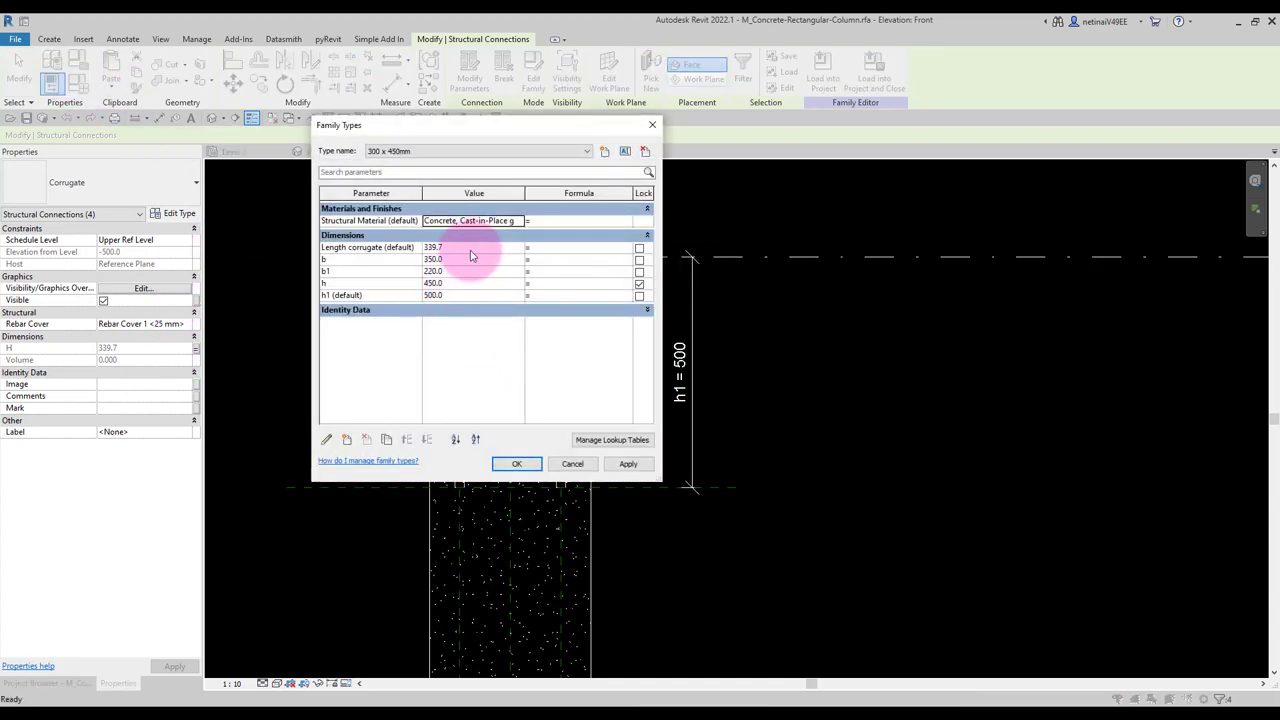
pyautogui.write('000')
pyautogui.click(519, 464)
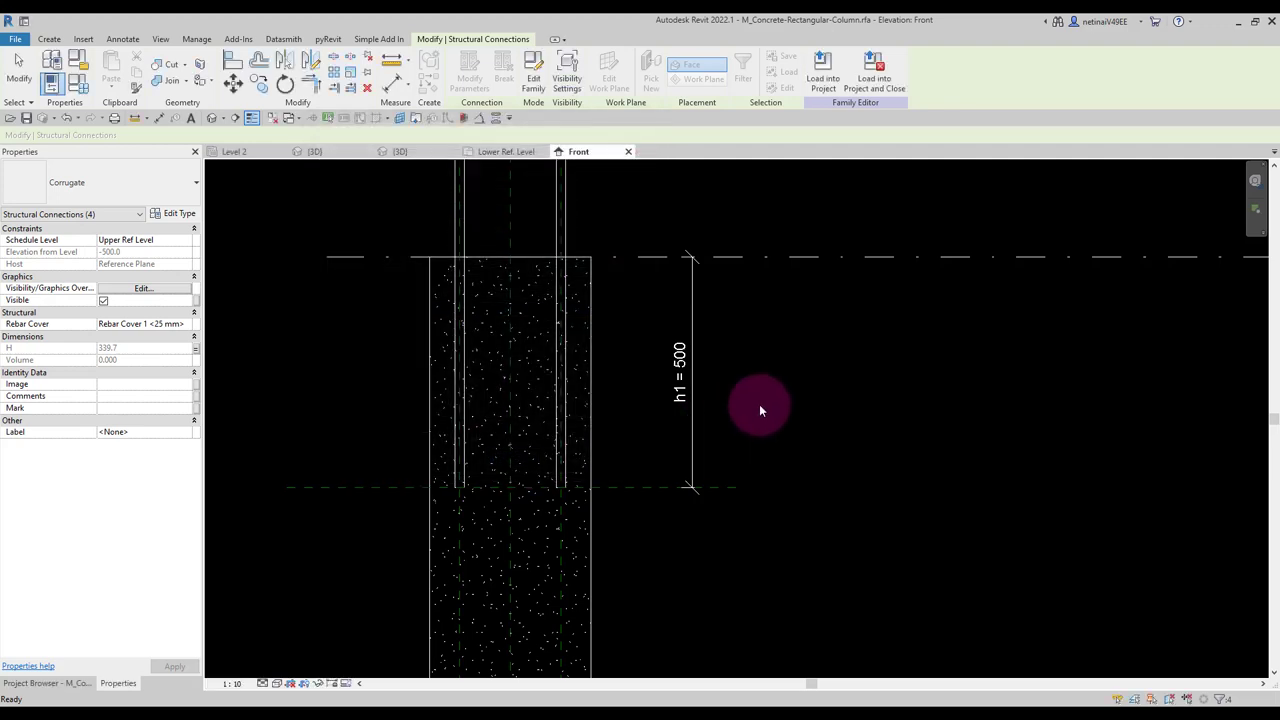
pyautogui.scroll(-2, 749, 470)
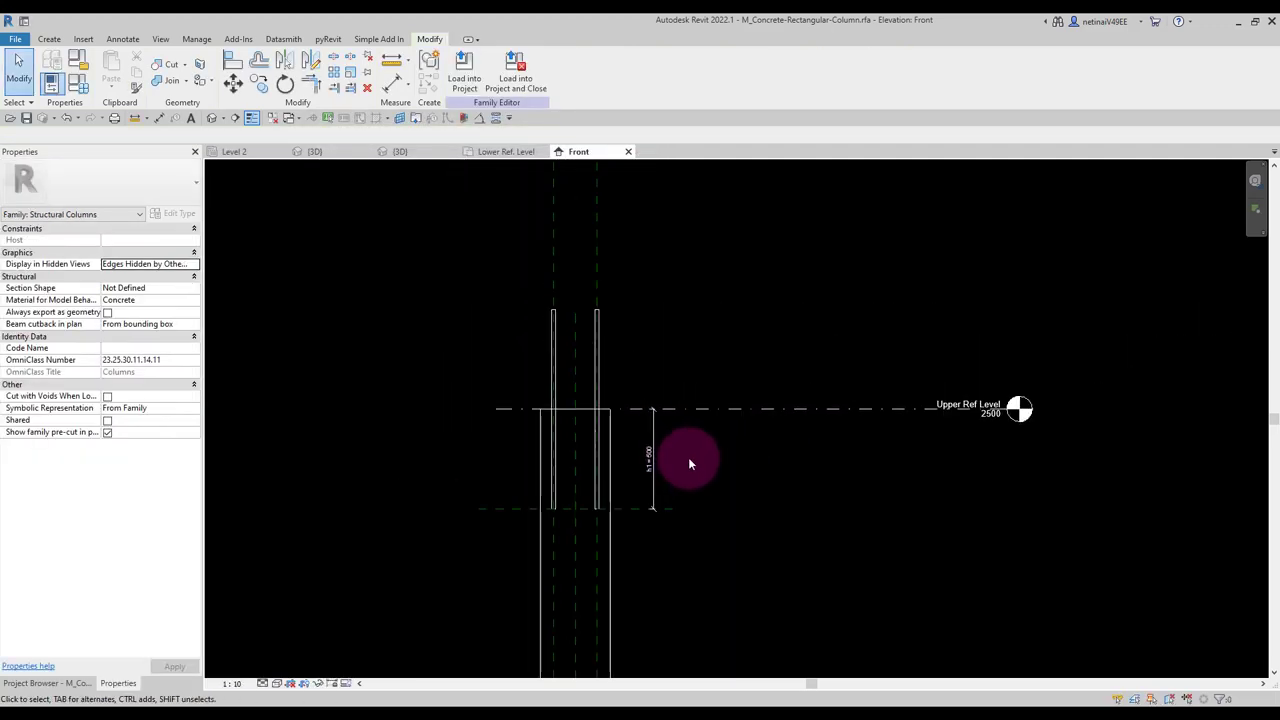
# Orbit the family's {3D} view to check the column and pipes from above.
pyautogui.click(415, 153)
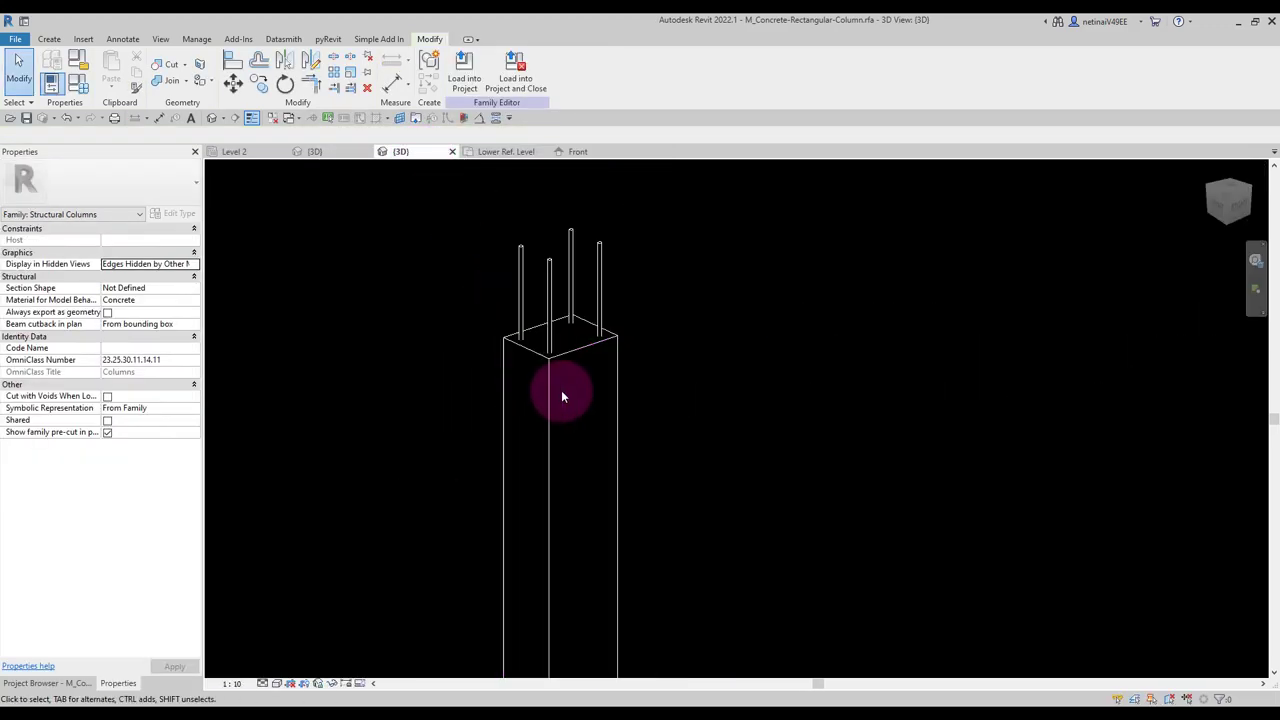
pyautogui.click(571, 351)
pyautogui.keyDown('shift'); pyautogui.moveTo(737, 434); pyautogui.dragTo(688, 463, button='middle'); pyautogui.keyUp('shift')
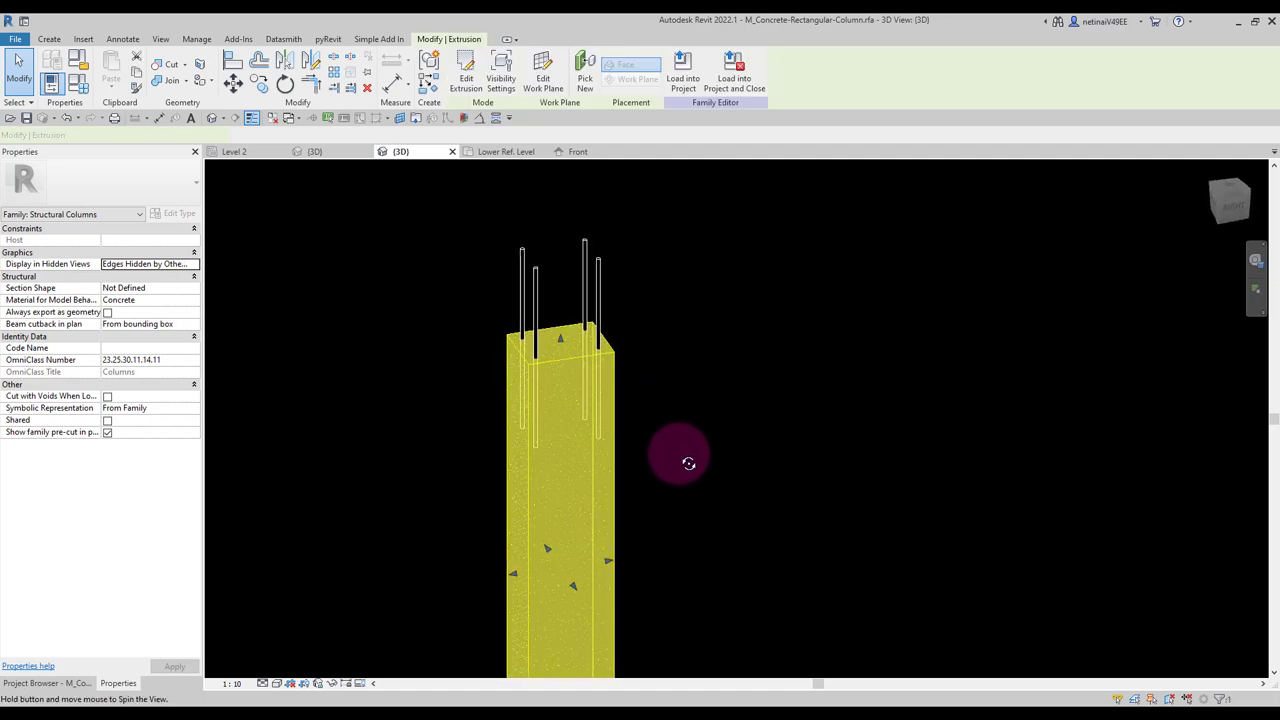
pyautogui.keyDown('shift'); pyautogui.moveTo(684, 372); pyautogui.dragTo(674, 363, button='middle'); pyautogui.keyUp('shift')
pyautogui.click(674, 363)
# Load the family into Project1 without saving it, overwriting the existing version.
pyautogui.click(518, 91)
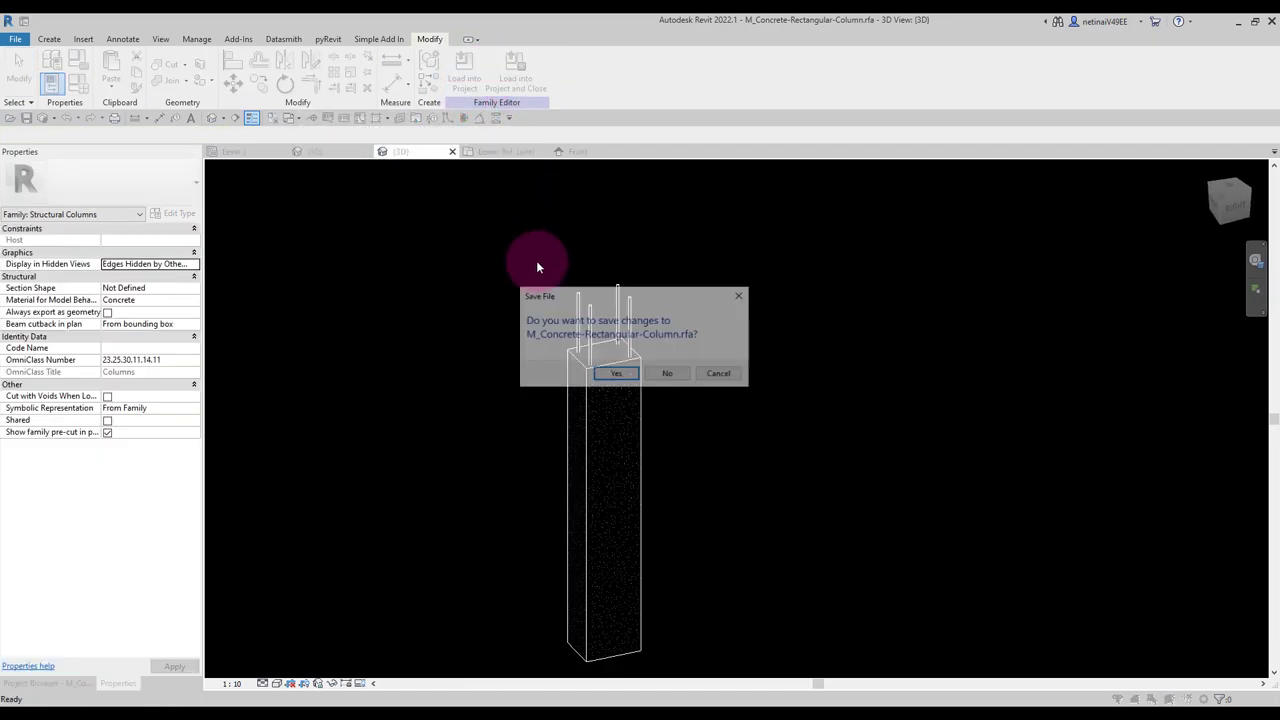
pyautogui.click(668, 376)
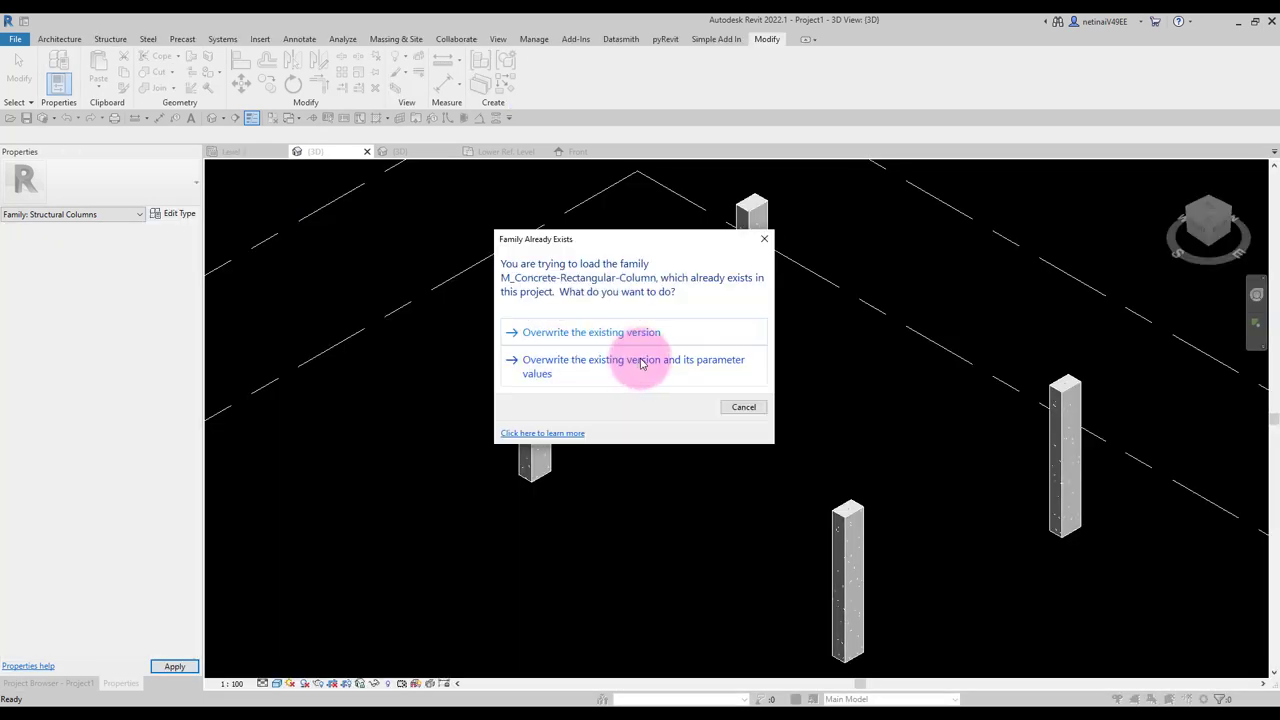
pyautogui.click(674, 372)
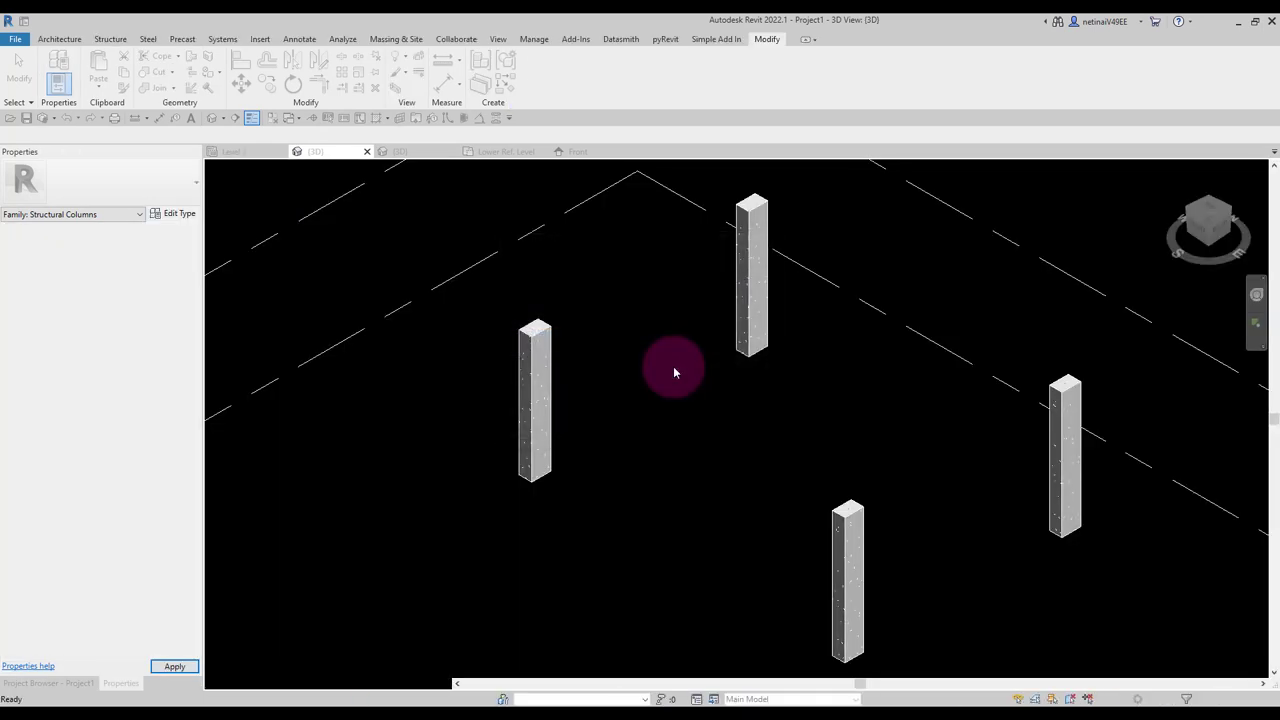
pyautogui.moveTo(666, 368)
pyautogui.keyDown('shift'); pyautogui.mouseDown(button='middle')
pyautogui.moveTo(648, 437)
pyautogui.moveTo(557, 209)
pyautogui.mouseUp(button='middle'); pyautogui.keyUp('shift')
pyautogui.scroll(5, 586, 334)
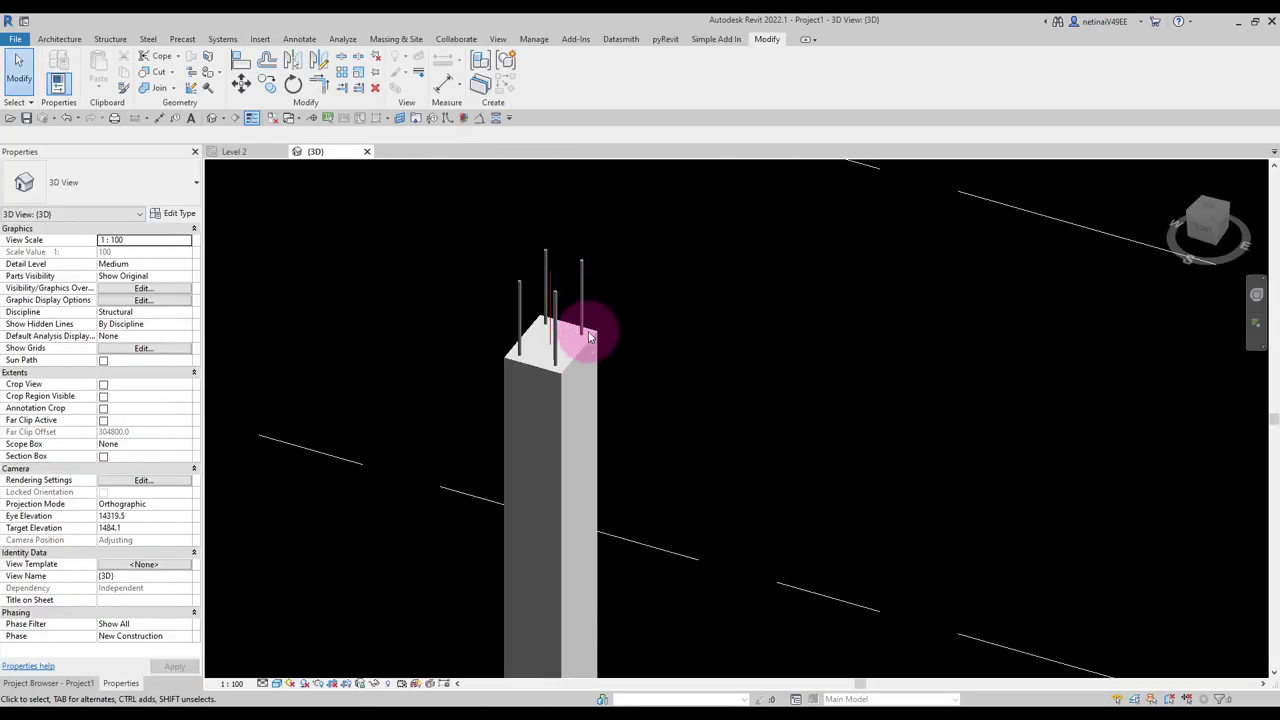
pyautogui.scroll(1, 677, 346)
pyautogui.scroll(-2, 677, 346)
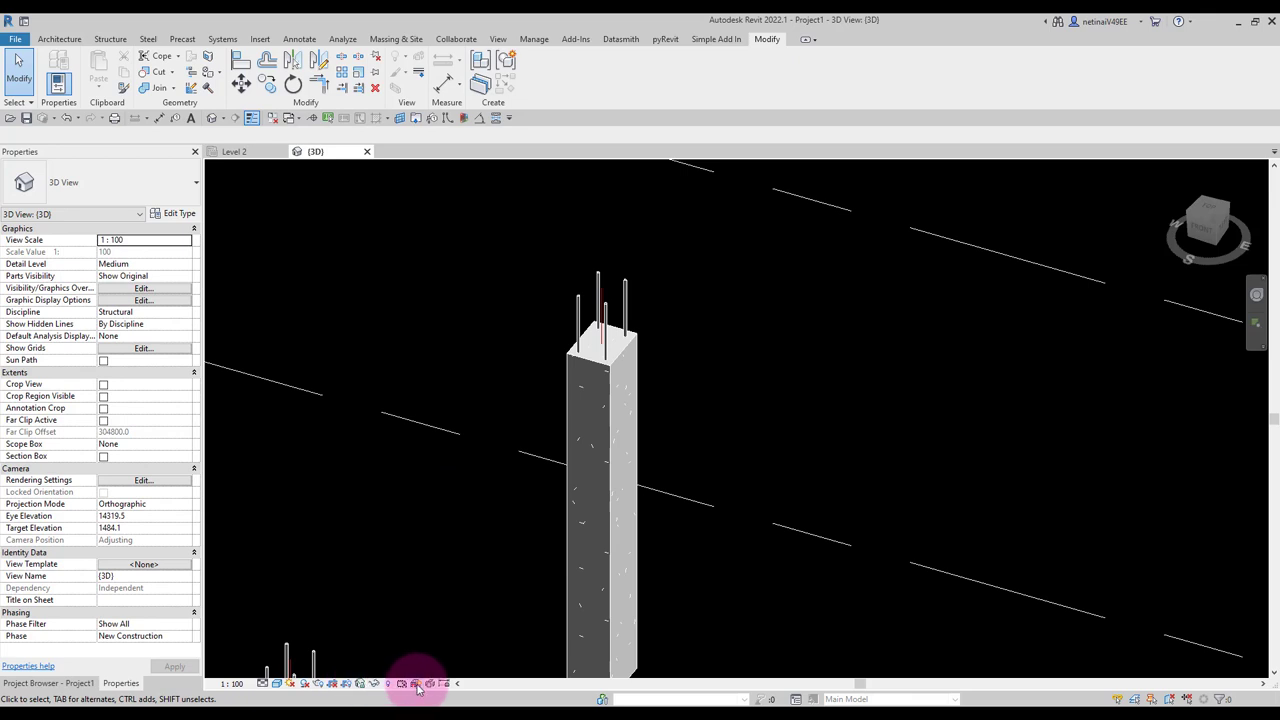
pyautogui.scroll(-3, 490, 500)
pyautogui.scroll(-1, 474, 511)
pyautogui.scroll(3, 474, 511)
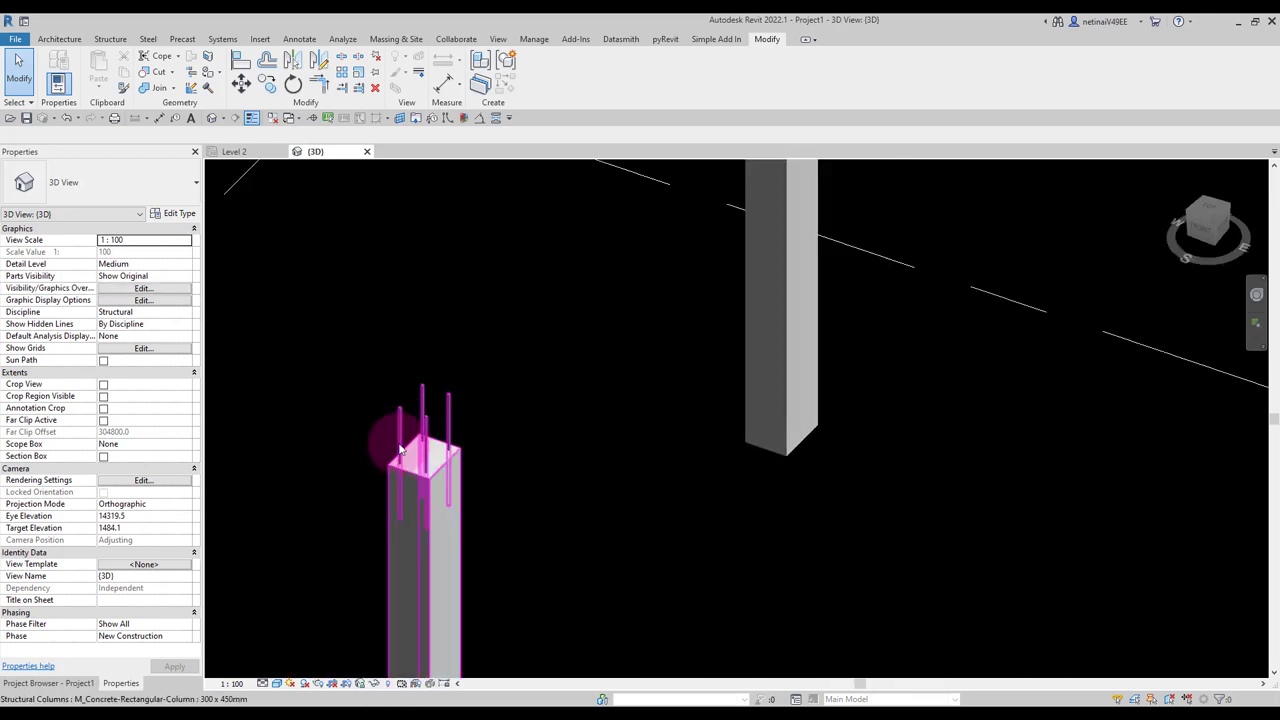
pyautogui.click(460, 455)
pyautogui.scroll(2, 425, 443)
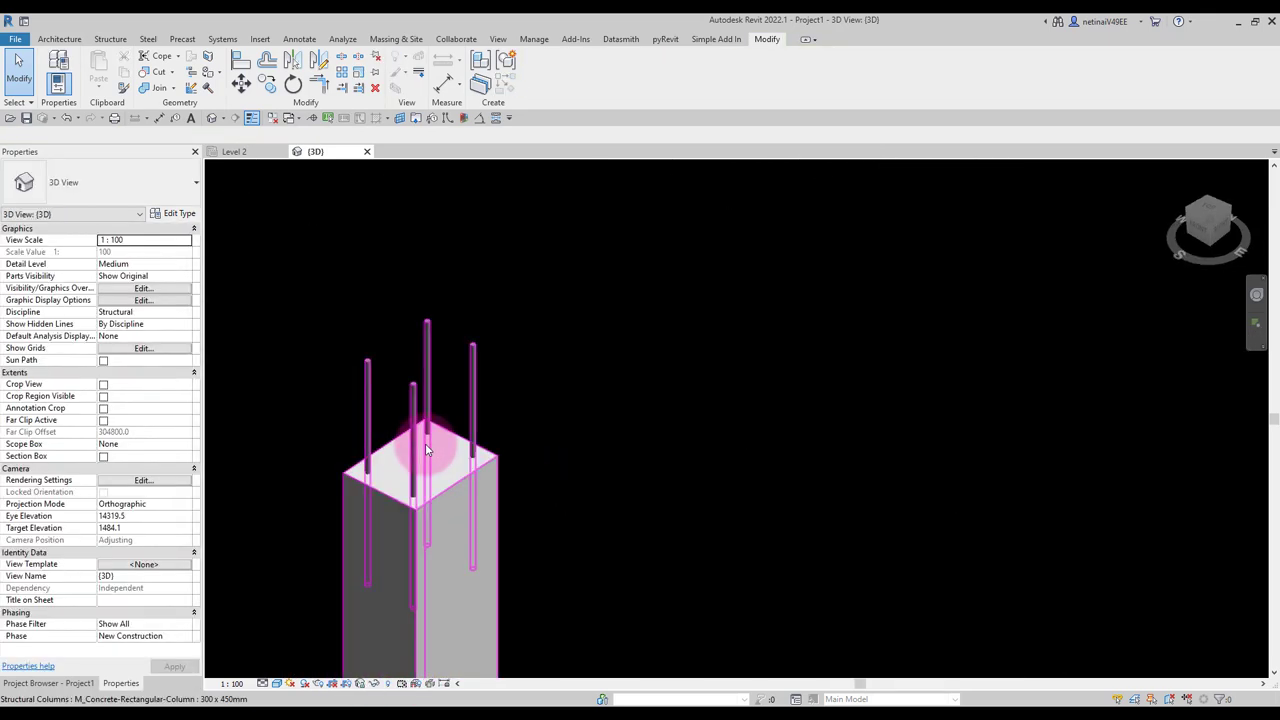
pyautogui.click(556, 470)
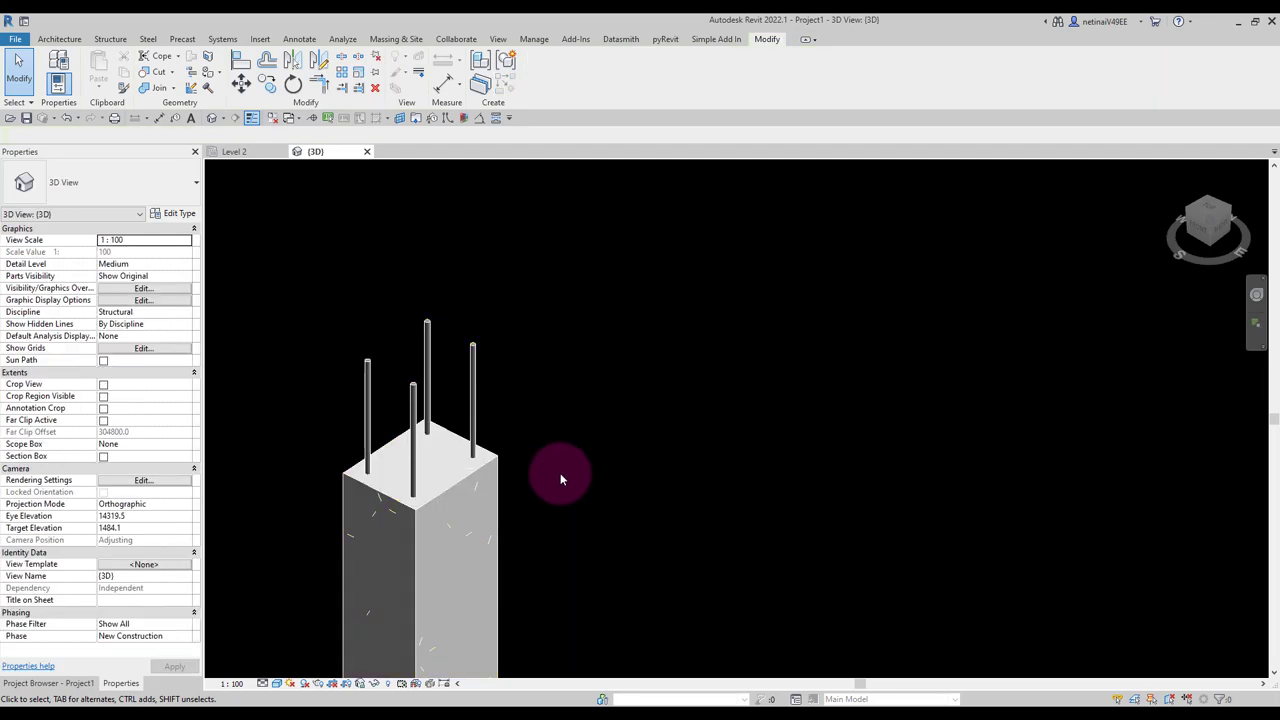
pyautogui.click(486, 457)
pyautogui.scroll(-2, 622, 467)
pyautogui.scroll(-2, 611, 463)
pyautogui.scroll(-1, 700, 530)
pyautogui.click(710, 545)
pyautogui.moveTo(712, 546); pyautogui.dragTo(604, 447, button='middle')
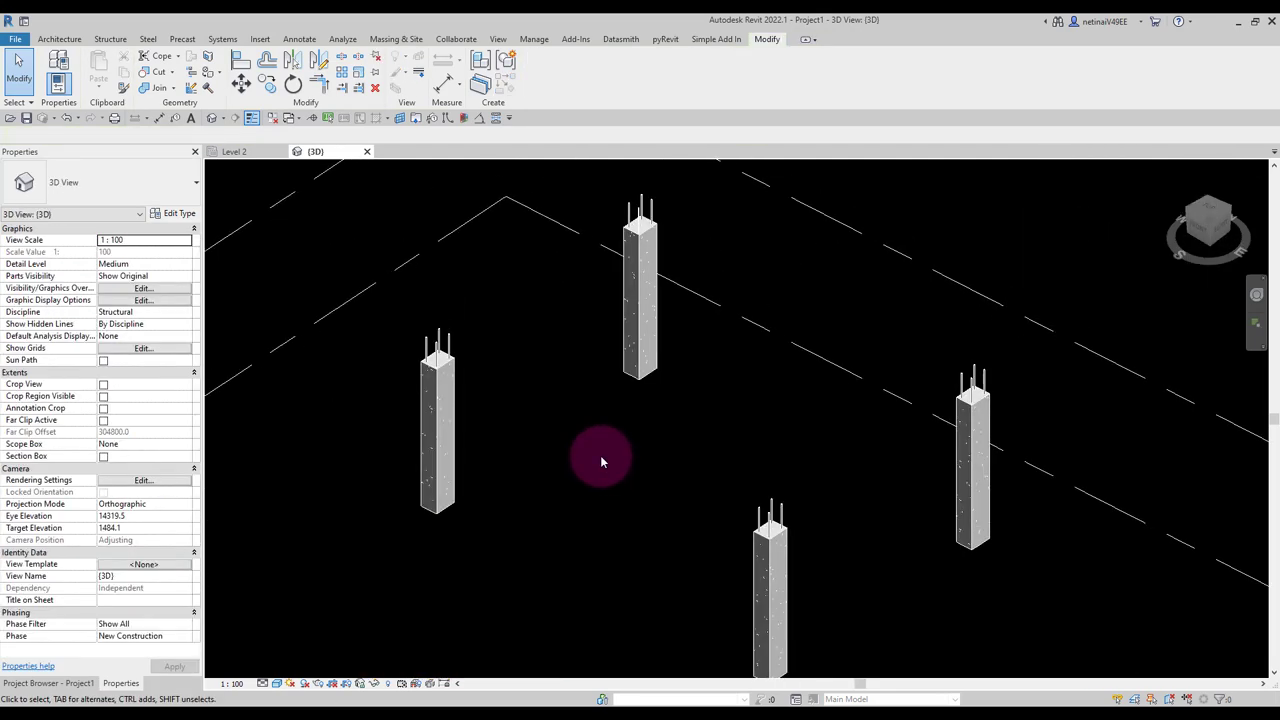
pyautogui.scroll(2, 443, 360)
pyautogui.scroll(1, 455, 372)
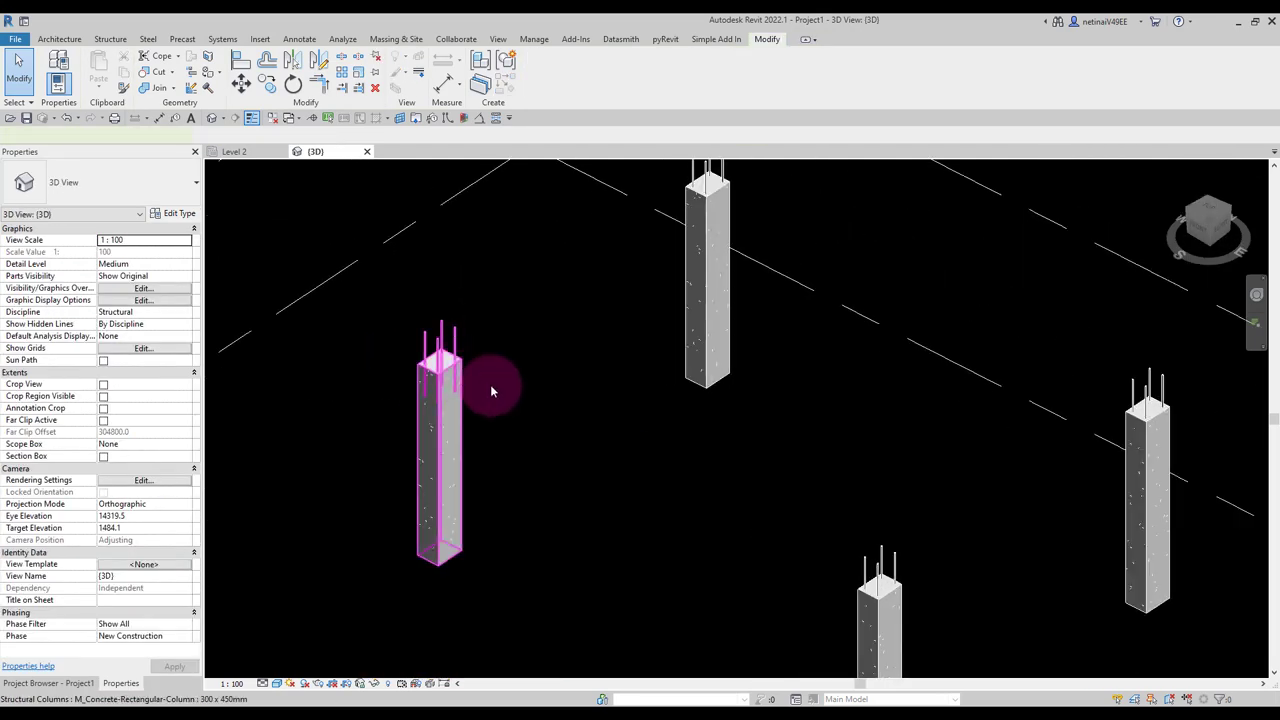
pyautogui.click(491, 392)
pyautogui.scroll(1, 491, 392)
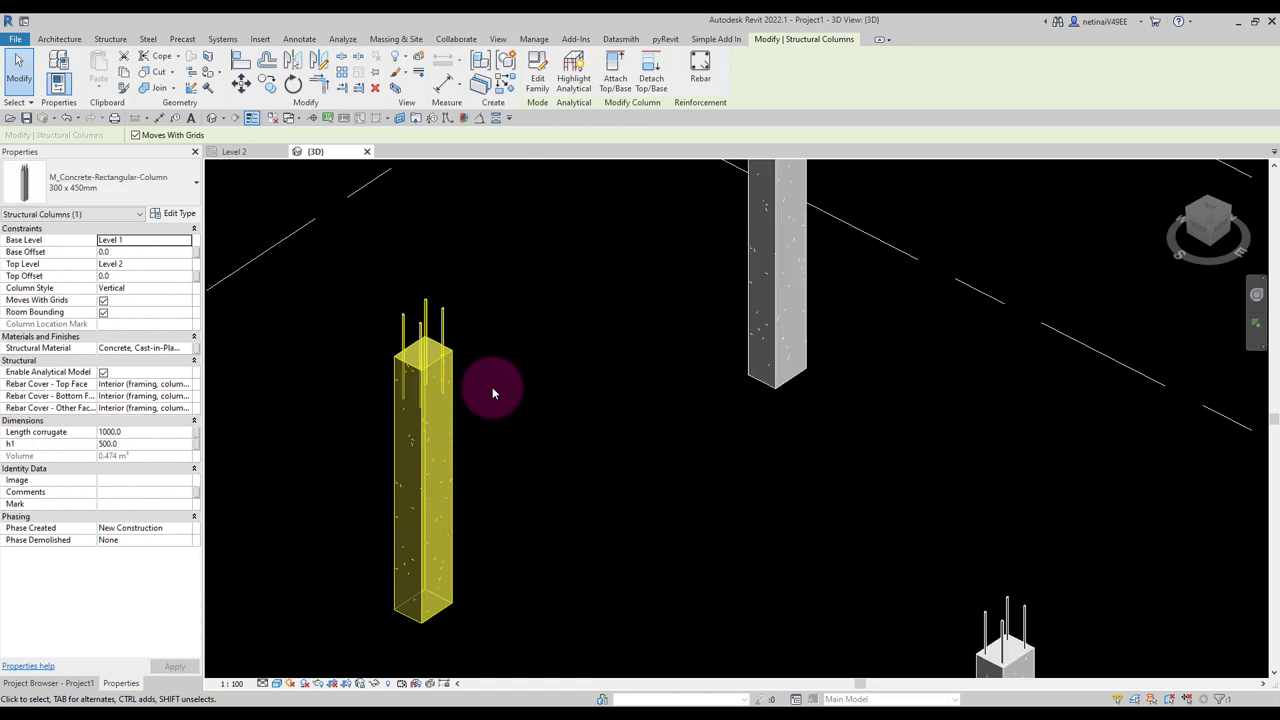
pyautogui.scroll(-1, 495, 392)
pyautogui.scroll(-1, 540, 430)
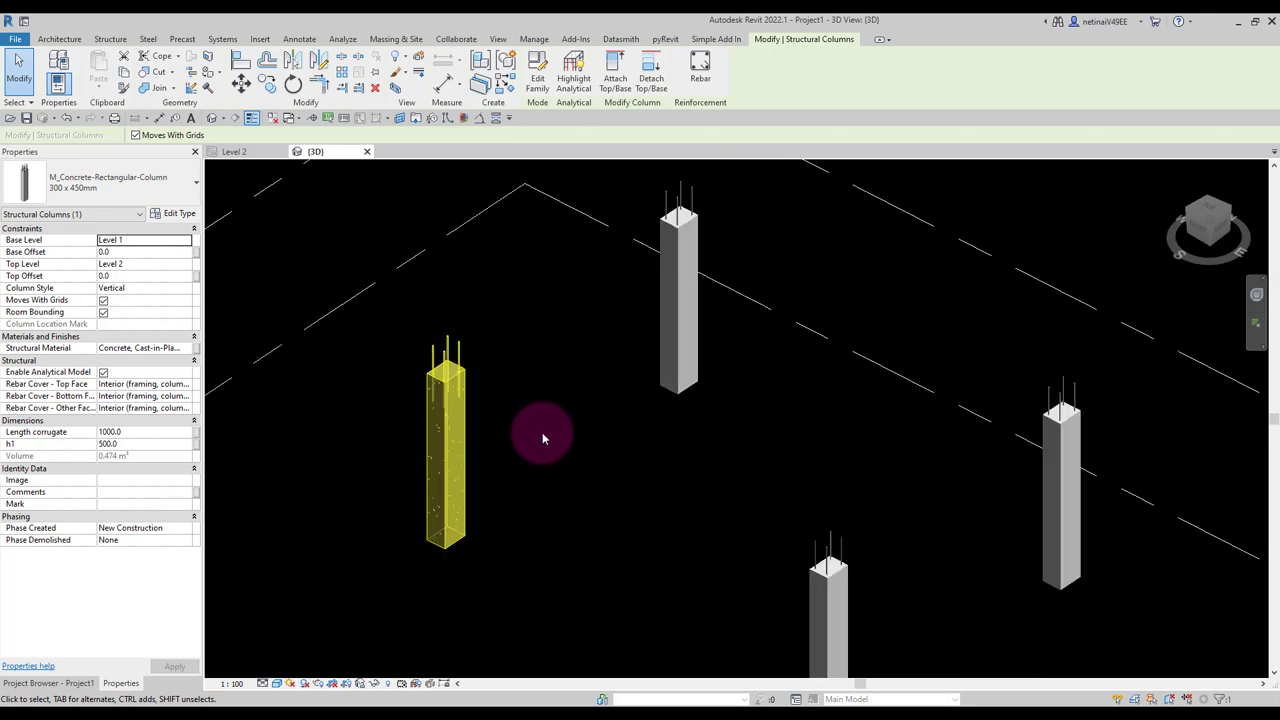
pyautogui.click(575, 445)
pyautogui.moveTo(606, 451); pyautogui.dragTo(570, 468, button='middle')
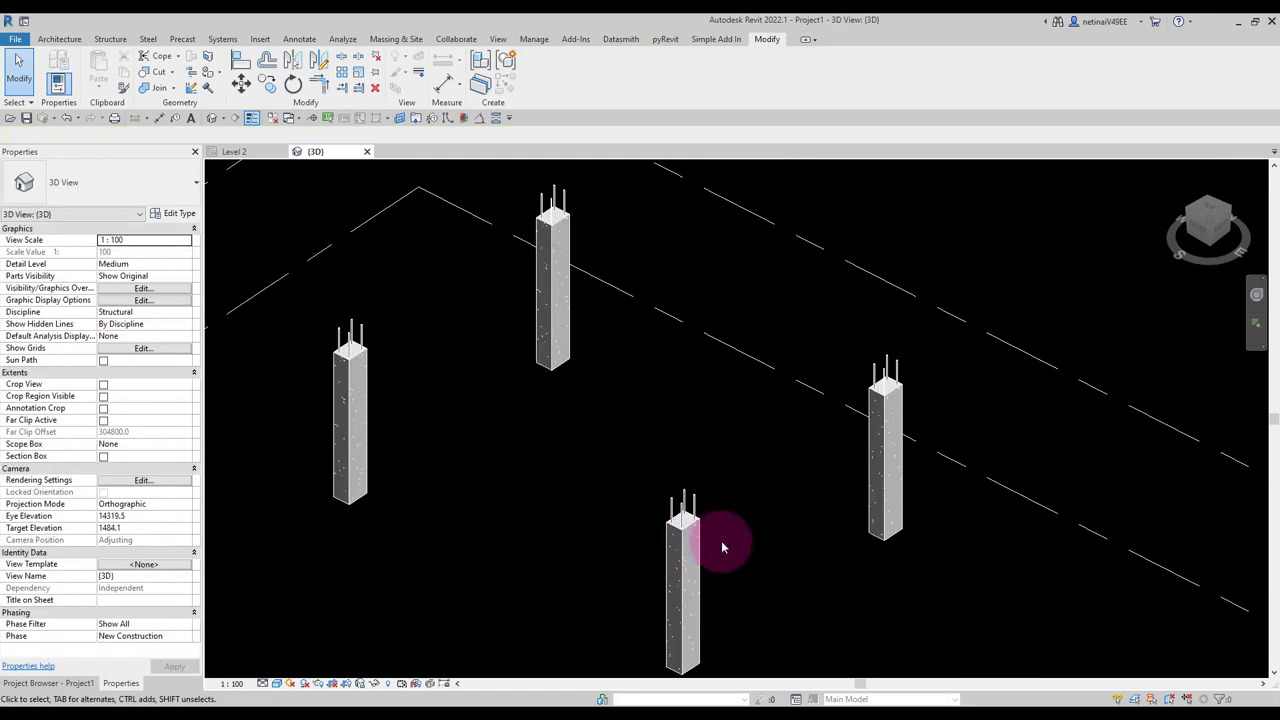